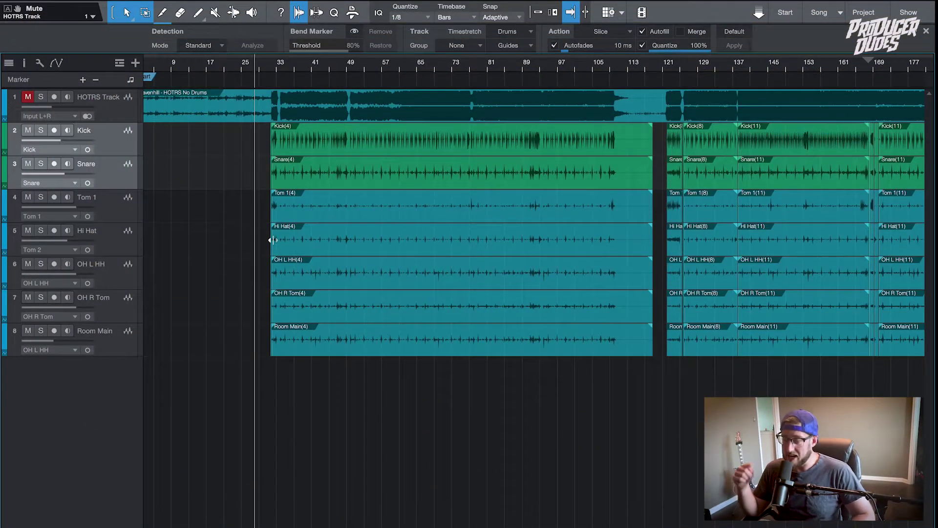
Scroll-zoom the arrange view across the HOTRS reference track and the eight drum tracks.
{"action": "scroll", "coordinate": [345, 285], "scroll_direction": "up", "scroll_amount": 5}
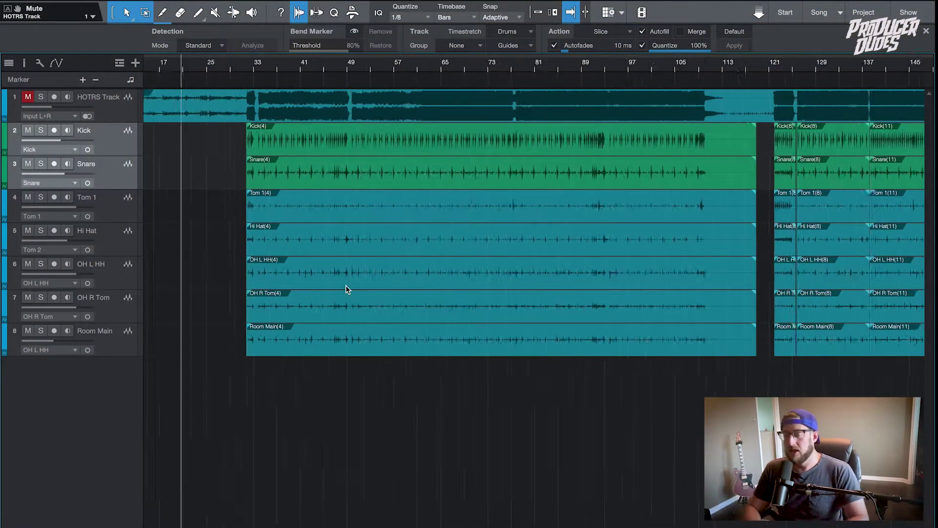
{"action": "scroll", "coordinate": [345, 289], "scroll_direction": "down", "scroll_amount": 3}
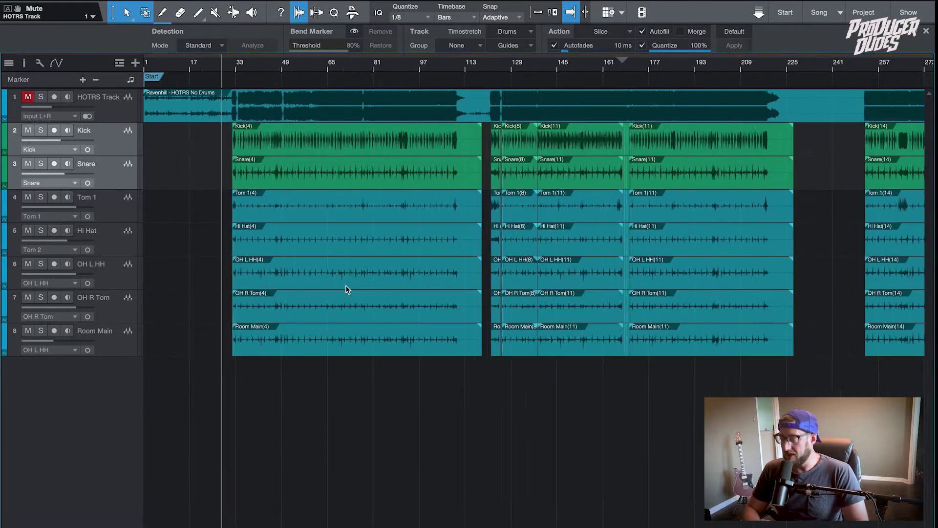
{"action": "scroll", "coordinate": [344, 286], "scroll_direction": "down", "scroll_amount": 2}
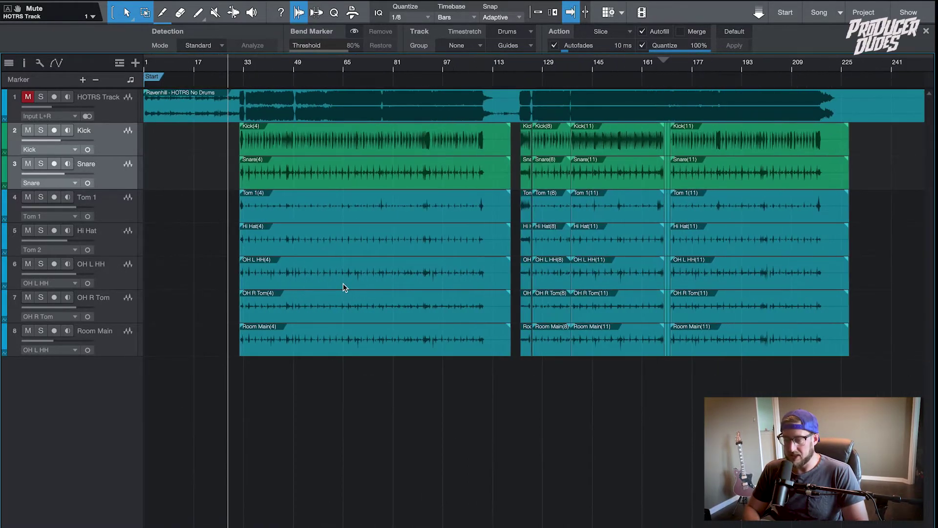
{"action": "scroll", "coordinate": [281, 156], "scroll_direction": "up", "scroll_amount": 5}
{"action": "scroll", "coordinate": [281, 155], "scroll_direction": "down", "scroll_amount": 2}
{"action": "scroll", "coordinate": [281, 155], "scroll_direction": "left", "scroll_amount": 3}
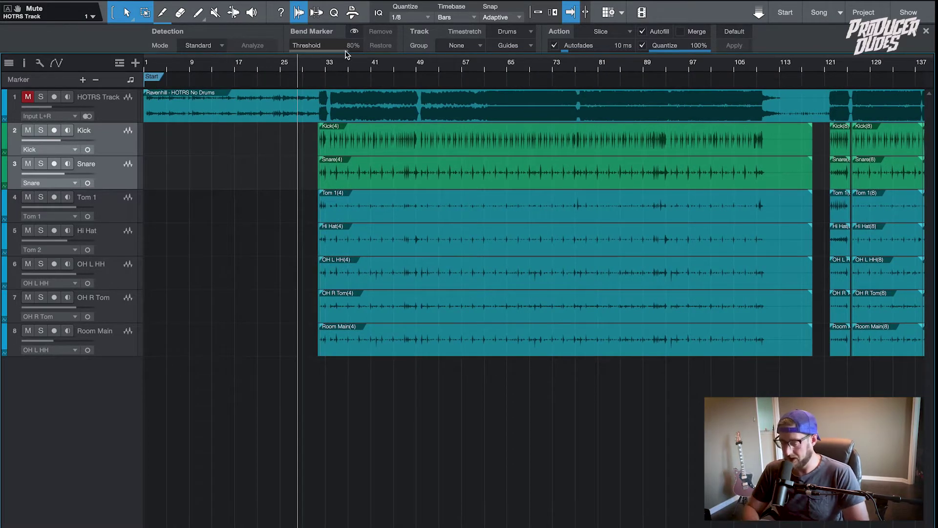
{"action": "scroll", "coordinate": [336, 70], "scroll_direction": "down", "scroll_amount": 3}
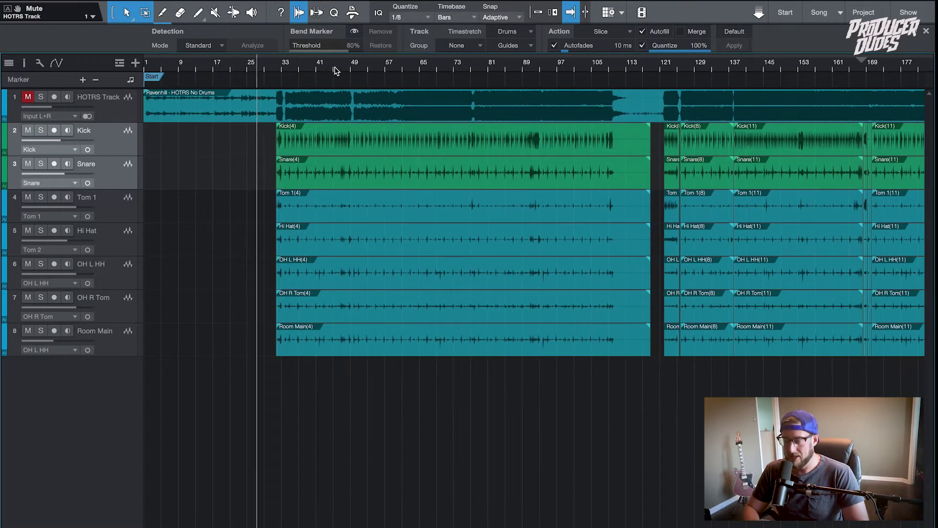
{"action": "scroll", "coordinate": [336, 71], "scroll_direction": "up", "scroll_amount": 1}
{"action": "scroll", "coordinate": [335, 71], "scroll_direction": "down", "scroll_amount": 1}
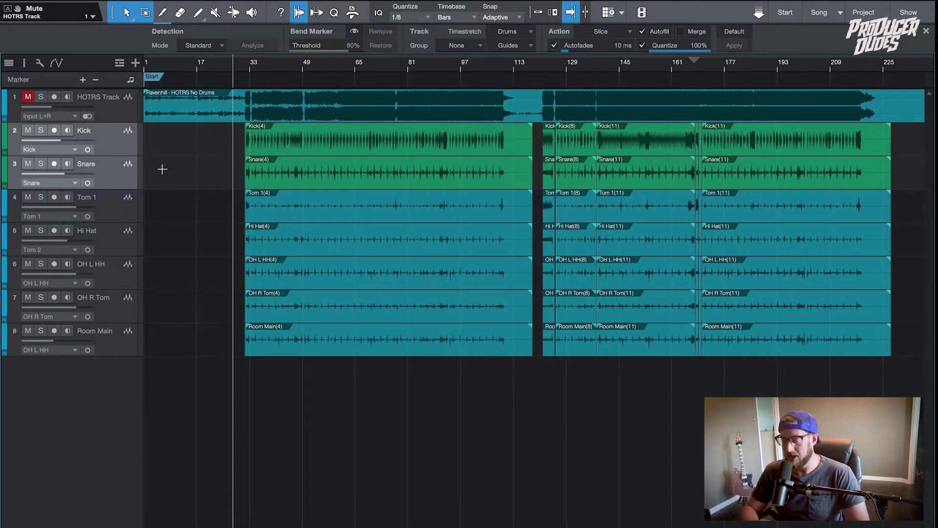
Solo the HOTRS reference track and play it from around bar 40.
{"action": "left_click", "coordinate": [41, 98]}
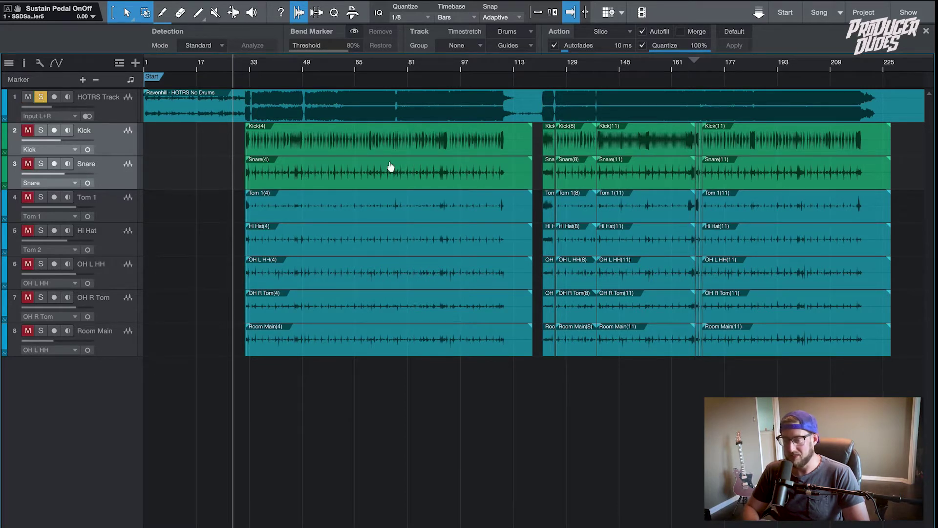
{"action": "left_click", "coordinate": [272, 69]}
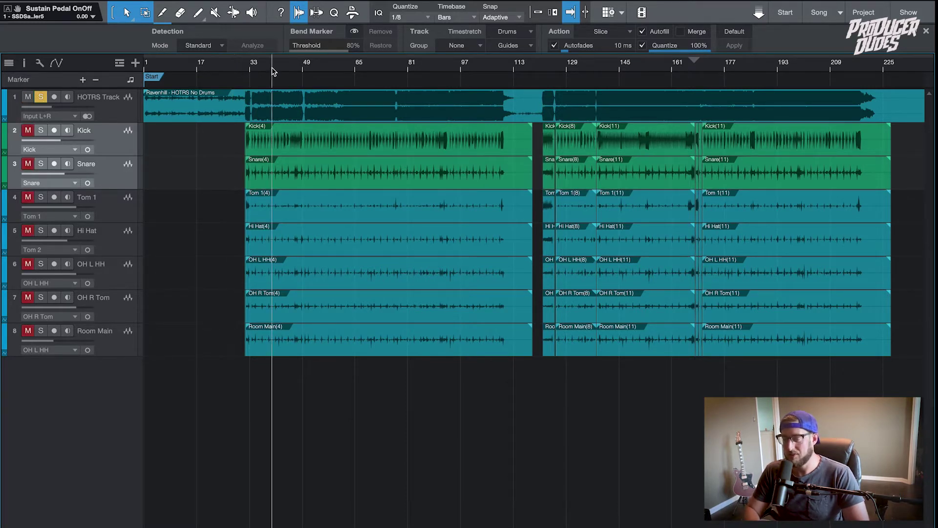
{"action": "key", "text": "space"}
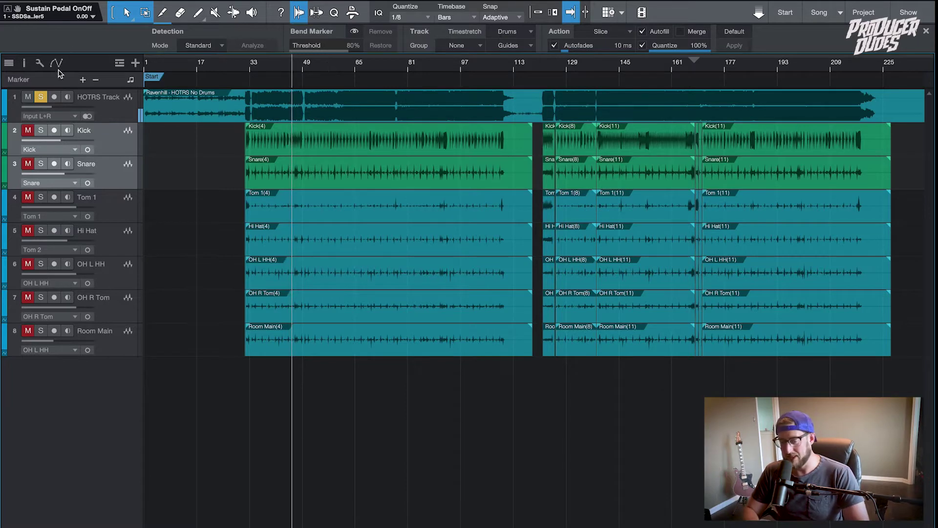
Unsolo the reference track so all drum tracks play along with it.
{"action": "left_click", "coordinate": [28, 97], "text": "alt"}
{"action": "left_click", "coordinate": [40, 96]}
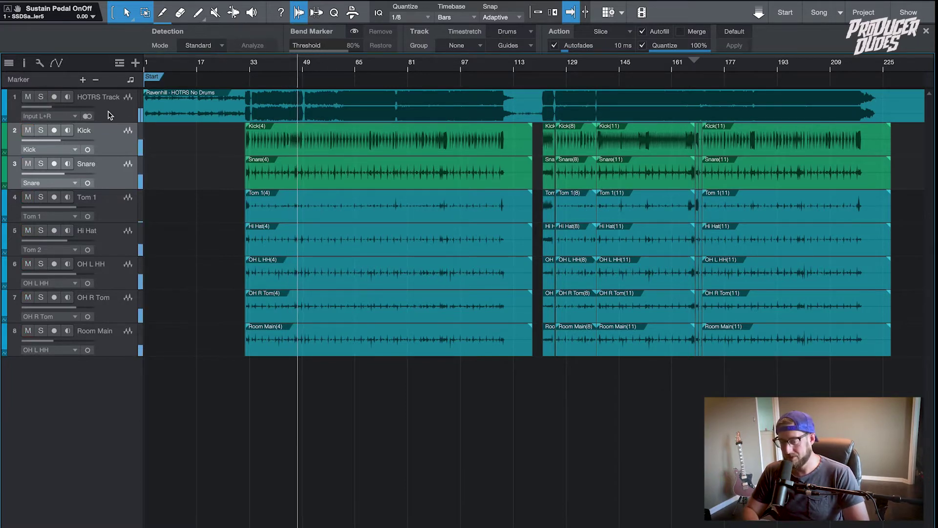
{"action": "scroll", "coordinate": [226, 138], "scroll_direction": "up", "scroll_amount": 2}
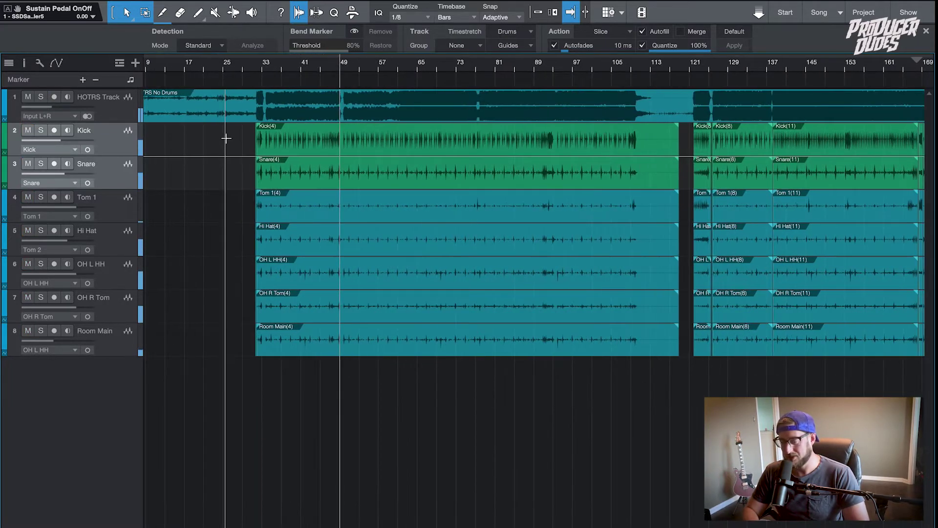
{"action": "scroll", "coordinate": [378, 115], "scroll_direction": "up", "scroll_amount": 2}
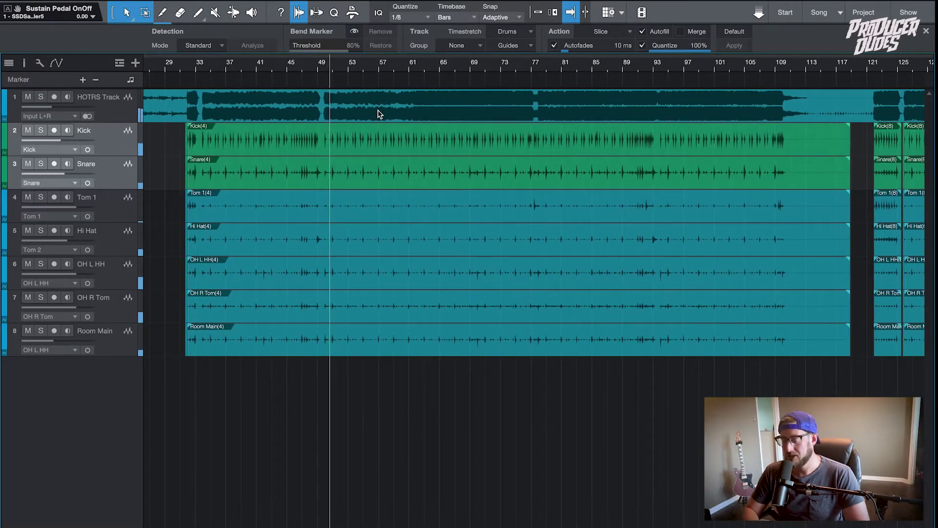
{"action": "scroll", "coordinate": [416, 128], "scroll_direction": "down", "scroll_amount": 2}
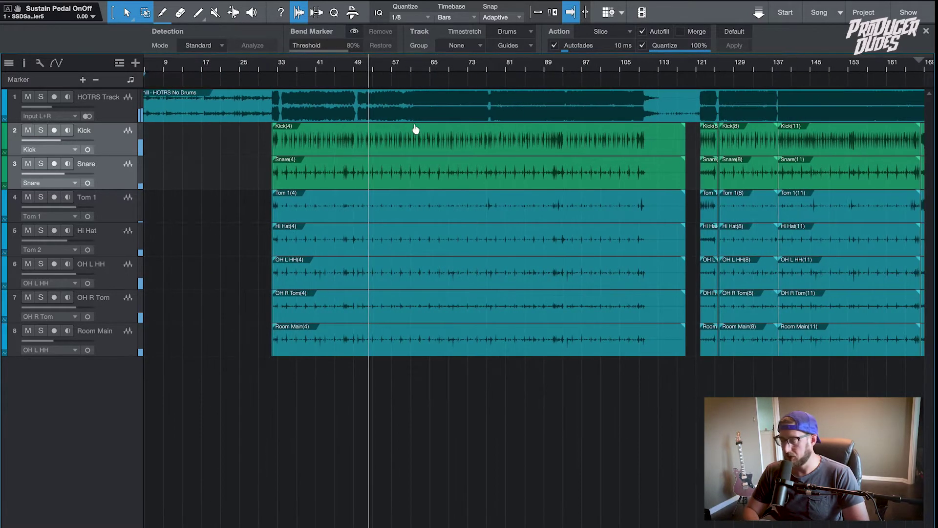
{"action": "scroll", "coordinate": [415, 129], "scroll_direction": "down", "scroll_amount": 1}
{"action": "scroll", "coordinate": [415, 129], "scroll_direction": "up", "scroll_amount": 2}
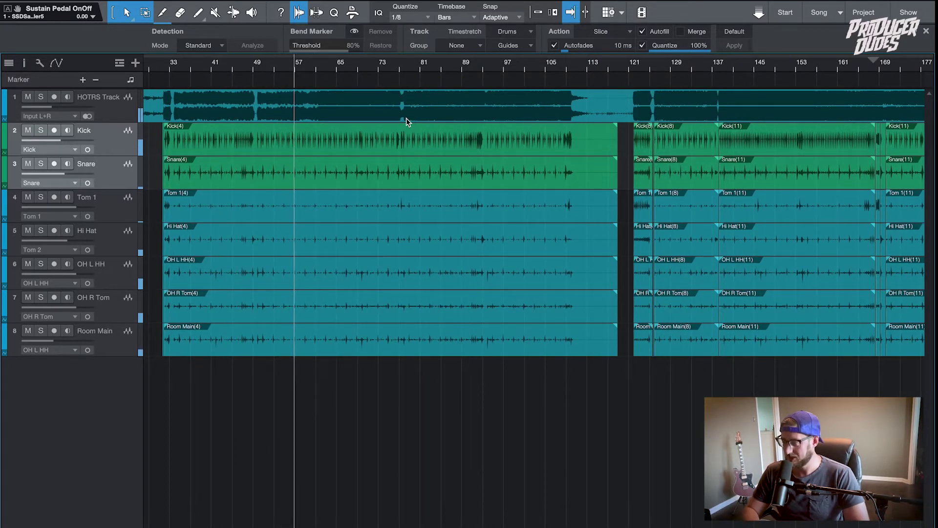
{"action": "scroll", "coordinate": [406, 119], "scroll_direction": "down", "scroll_amount": 1}
{"action": "scroll", "coordinate": [370, 124], "scroll_direction": "up", "scroll_amount": 1}
{"action": "scroll", "coordinate": [369, 124], "scroll_direction": "down", "scroll_amount": 1}
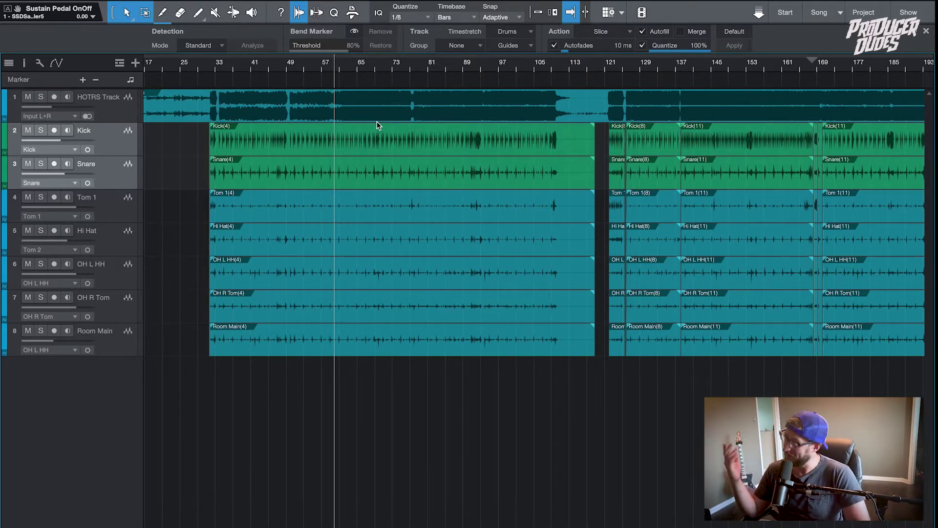
{"action": "scroll", "coordinate": [466, 142], "scroll_direction": "up", "scroll_amount": 2}
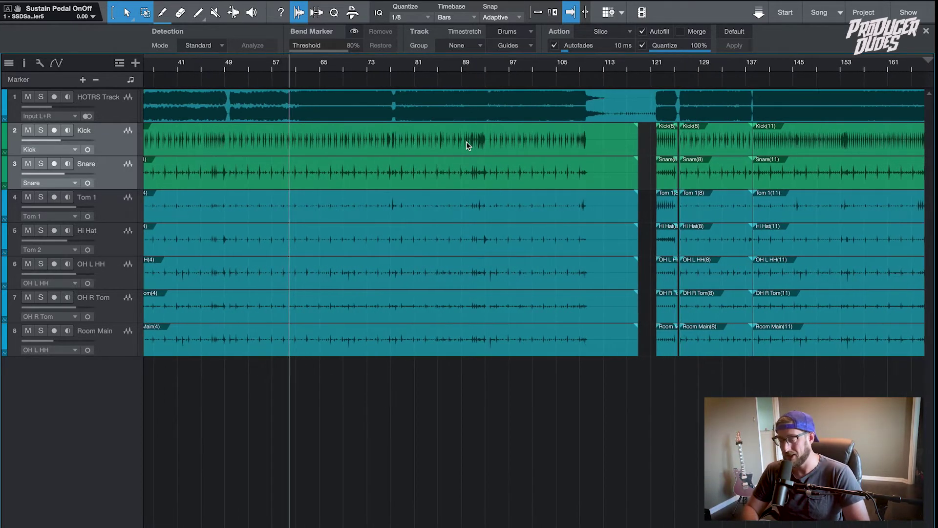
{"action": "scroll", "coordinate": [466, 142], "scroll_direction": "down", "scroll_amount": 4}
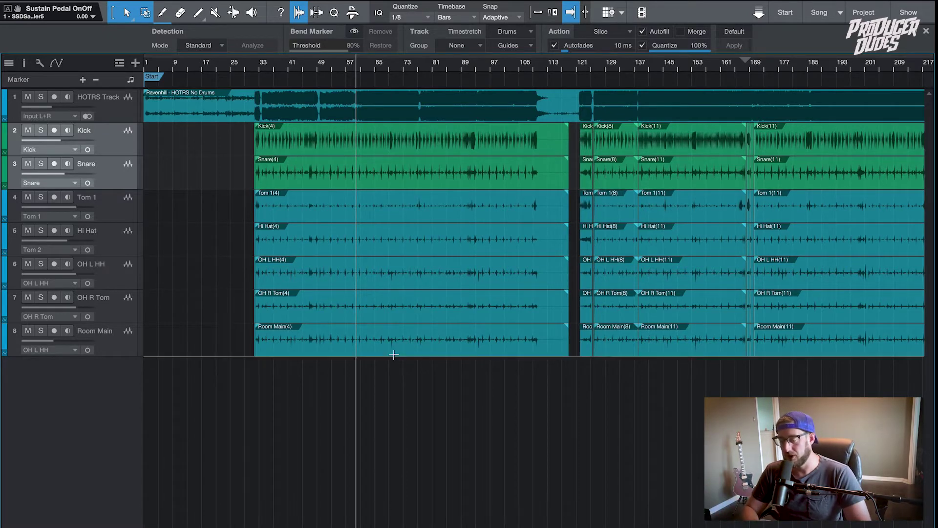
{"action": "key", "text": "w"}
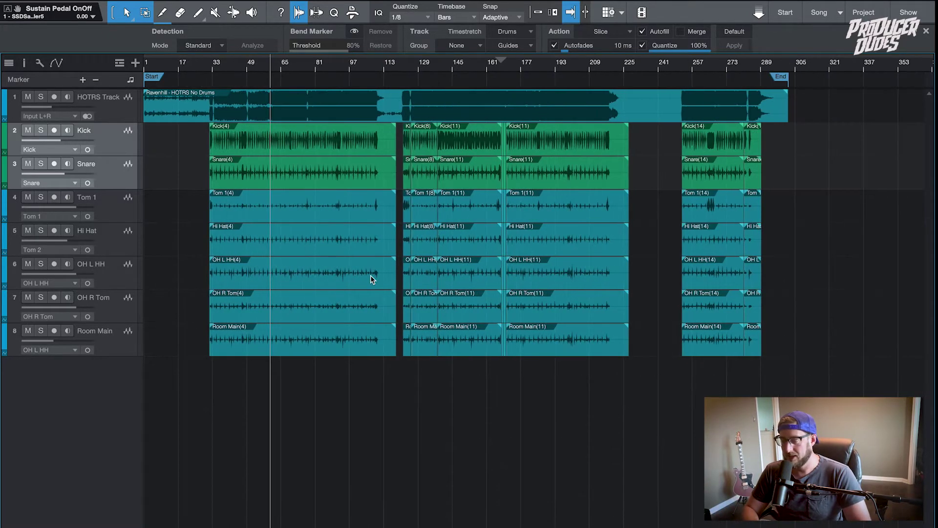
Hide the Audio Bend settings panel and show it again.
{"action": "left_click", "coordinate": [303, 20]}
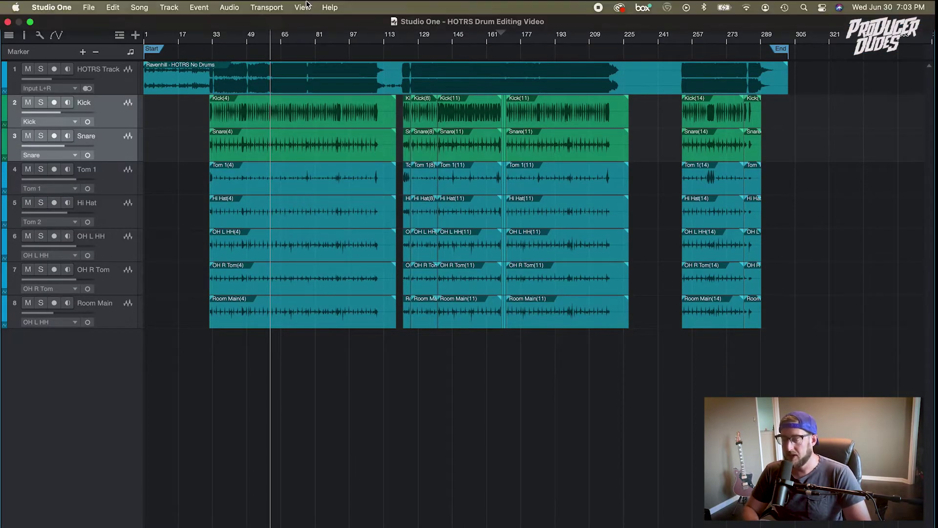
{"action": "left_click", "coordinate": [298, 15]}
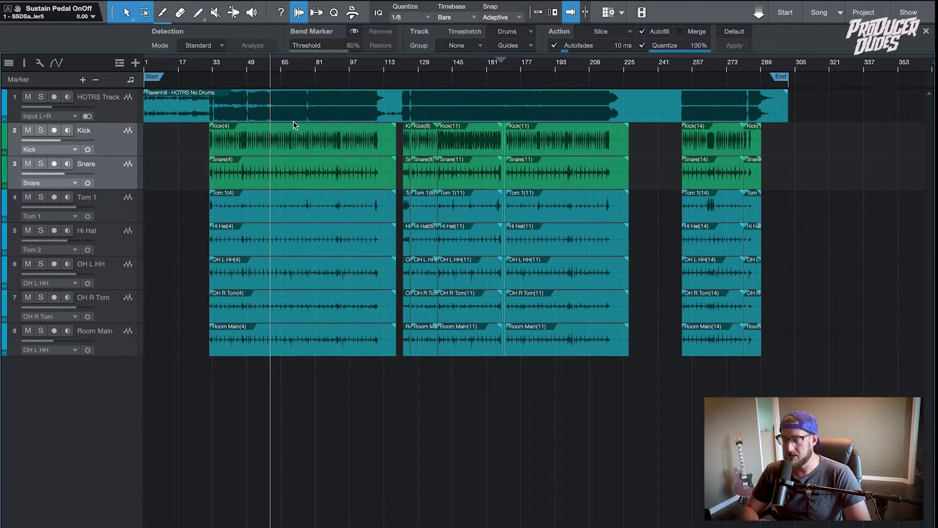
{"action": "left_click", "coordinate": [628, 31]}
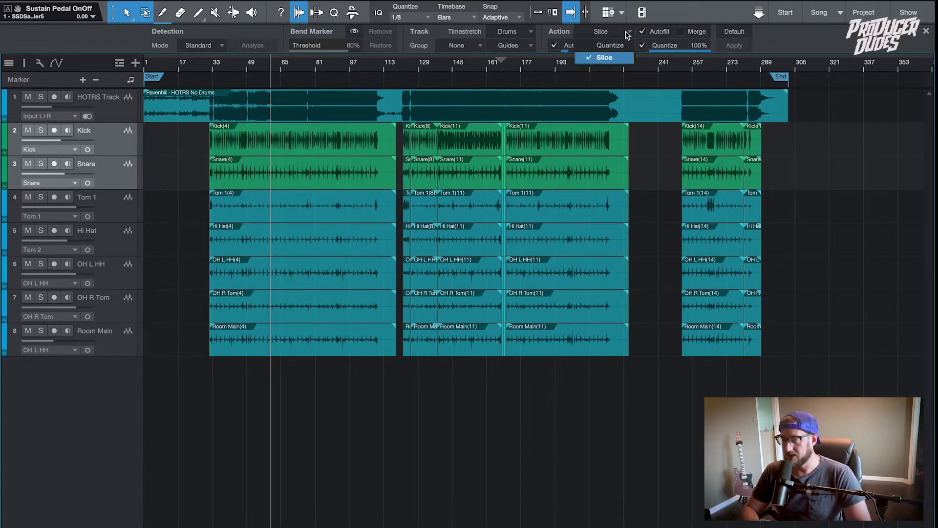
{"action": "left_click", "coordinate": [624, 49]}
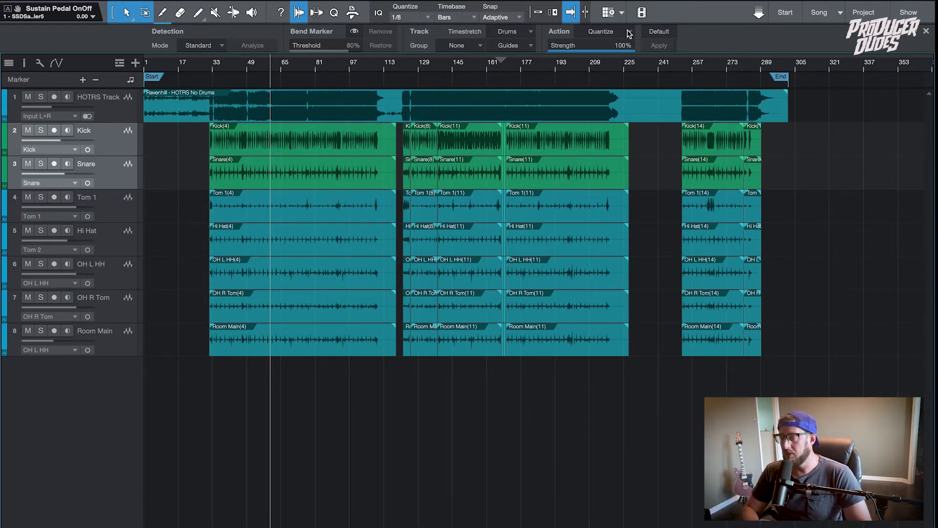
{"action": "left_click", "coordinate": [628, 33]}
{"action": "left_click", "coordinate": [621, 52]}
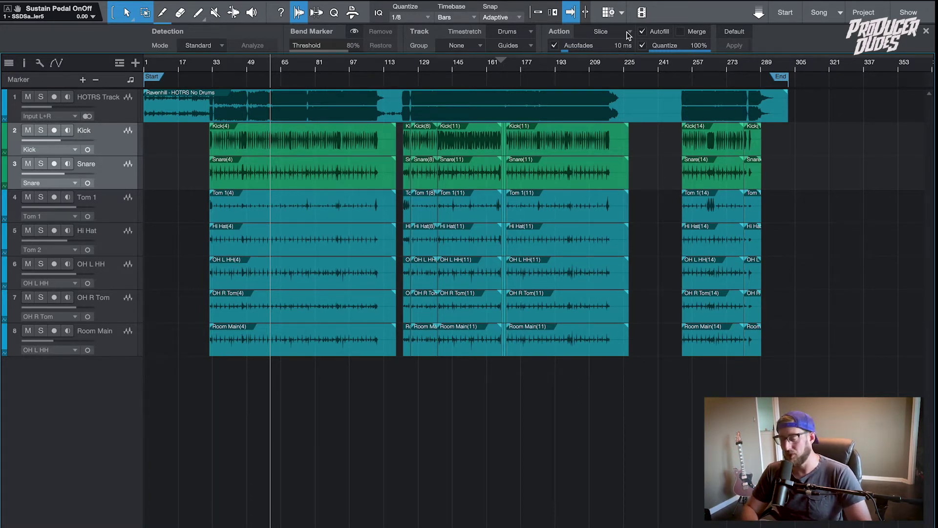
{"action": "left_click", "coordinate": [630, 34]}
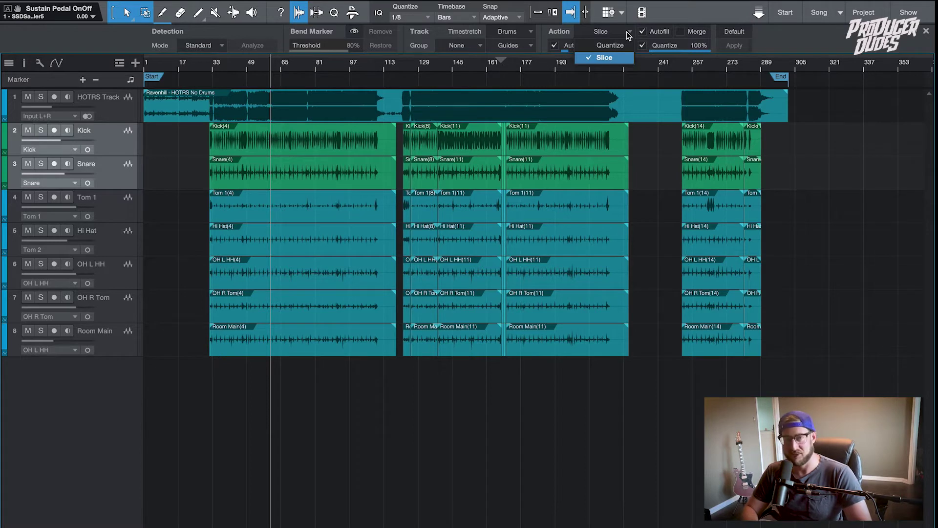
{"action": "left_click", "coordinate": [629, 34]}
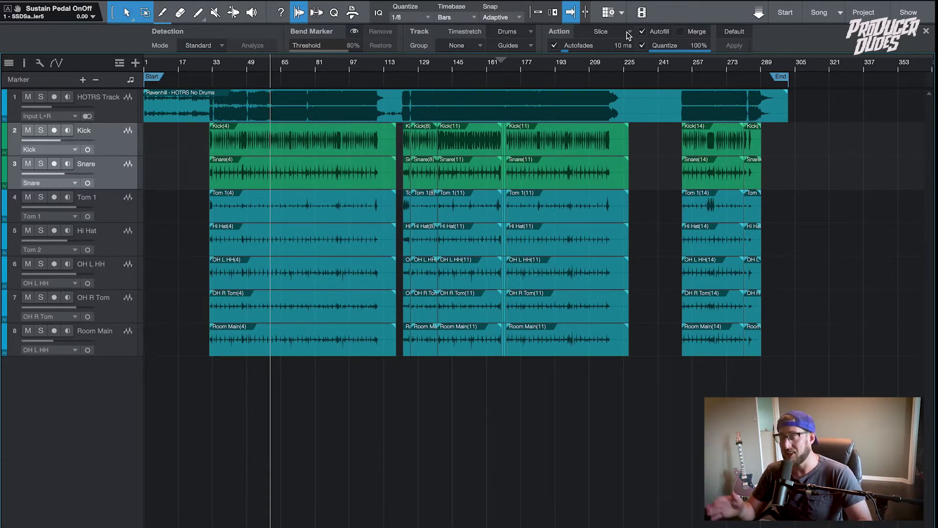
{"action": "left_click", "coordinate": [629, 34]}
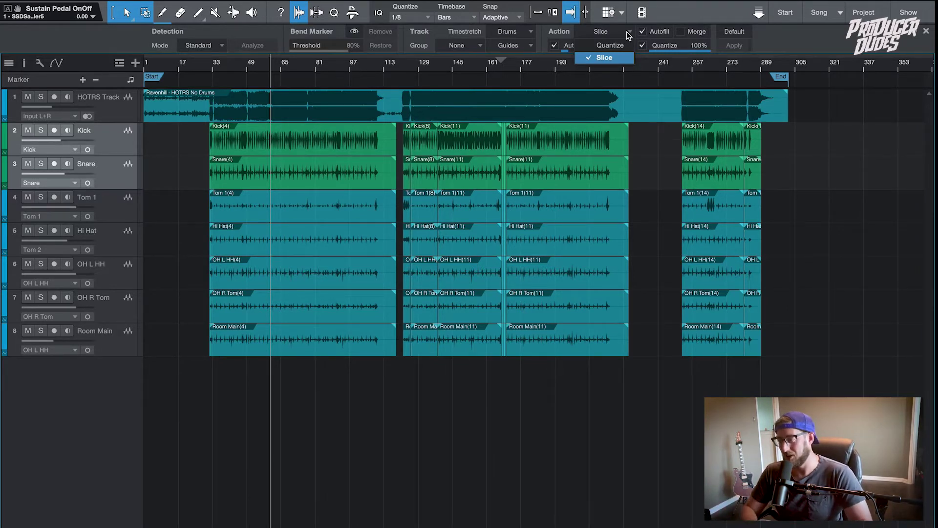
{"action": "left_click", "coordinate": [632, 35]}
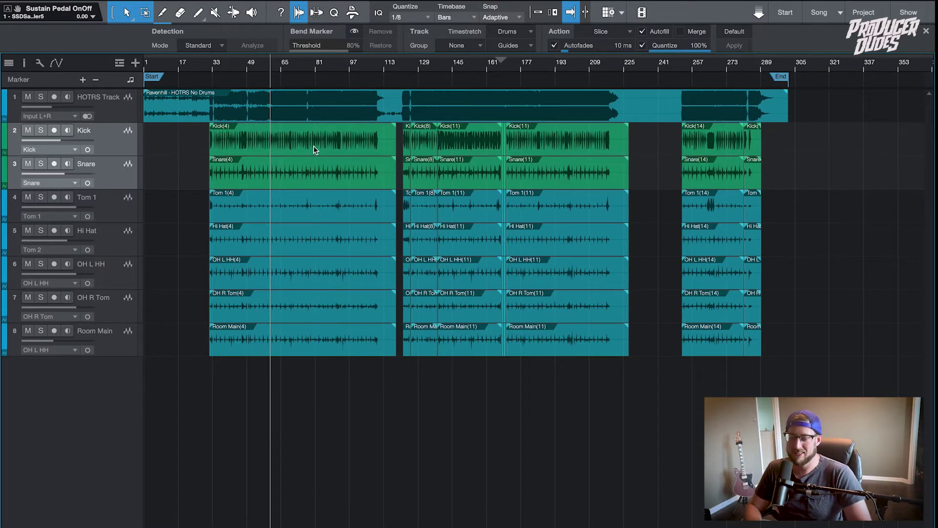
Select every event on the Kick track and run Detect Transients on them.
{"action": "left_click", "coordinate": [314, 147]}
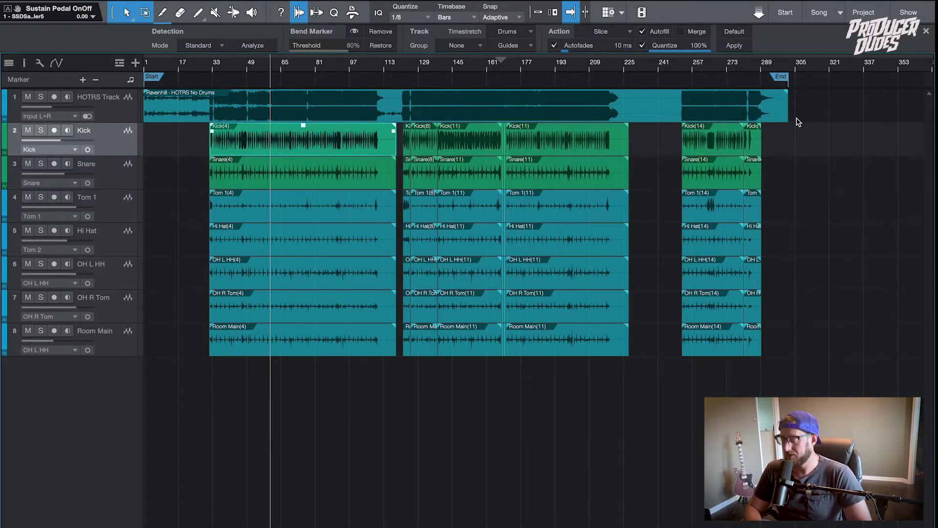
{"action": "left_click_drag", "start_coordinate": [782, 148], "coordinate": [251, 142]}
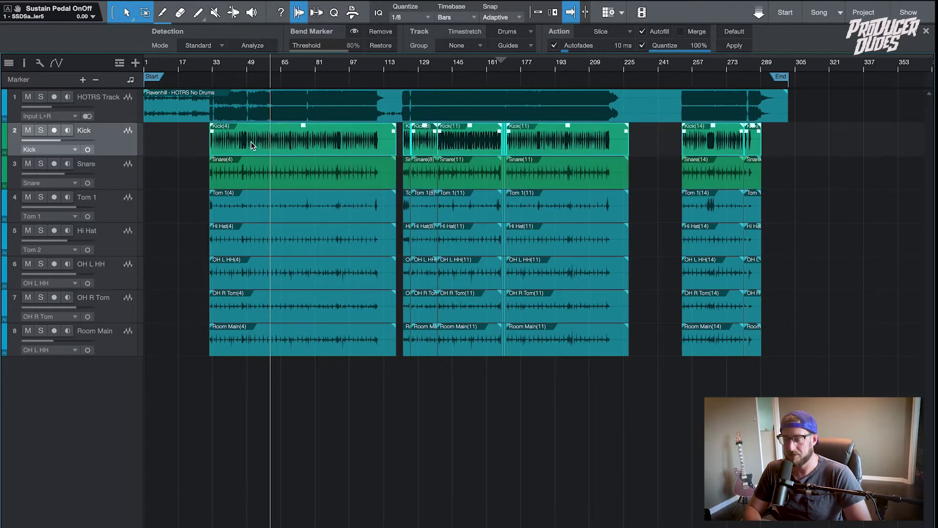
{"action": "right_click", "coordinate": [271, 146]}
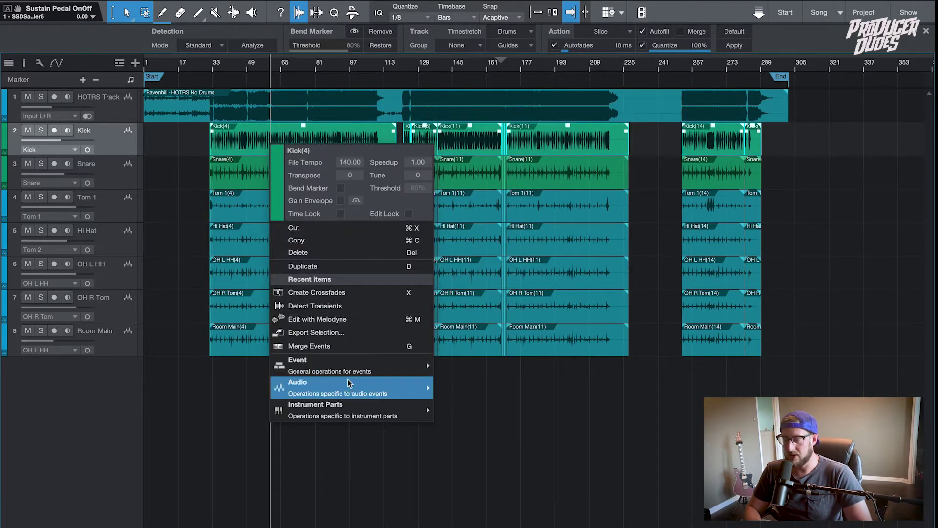
{"action": "mouse_move", "coordinate": [348, 386]}
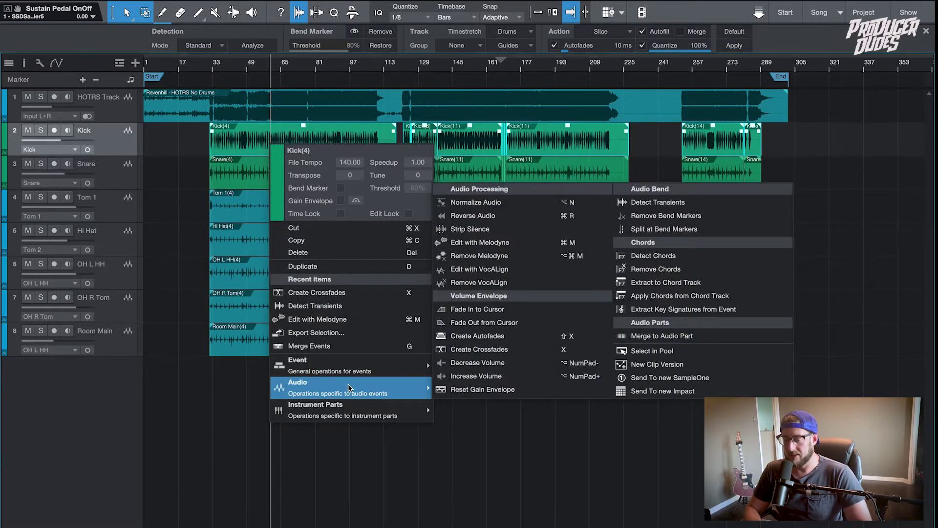
{"action": "left_click", "coordinate": [649, 209]}
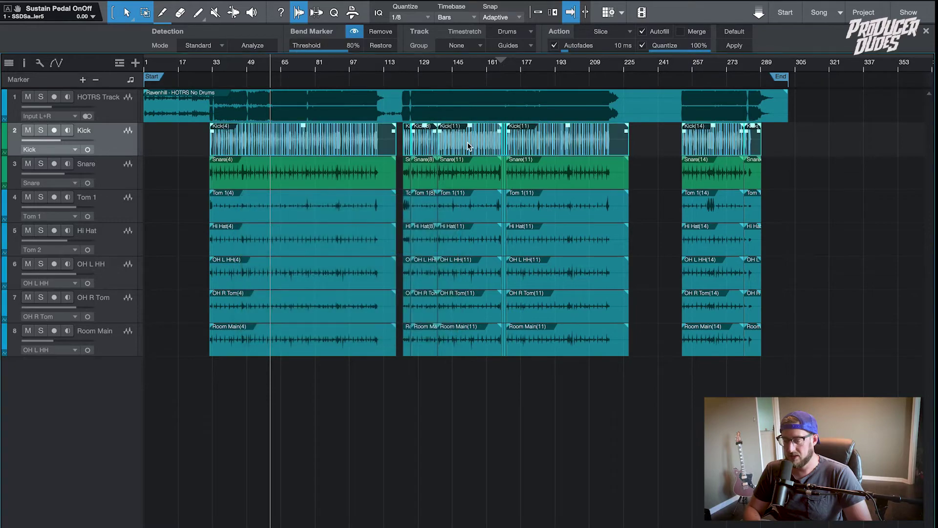
Play the drums back from around bar 48.3.
{"action": "scroll", "coordinate": [301, 142], "scroll_direction": "up", "scroll_amount": 5}
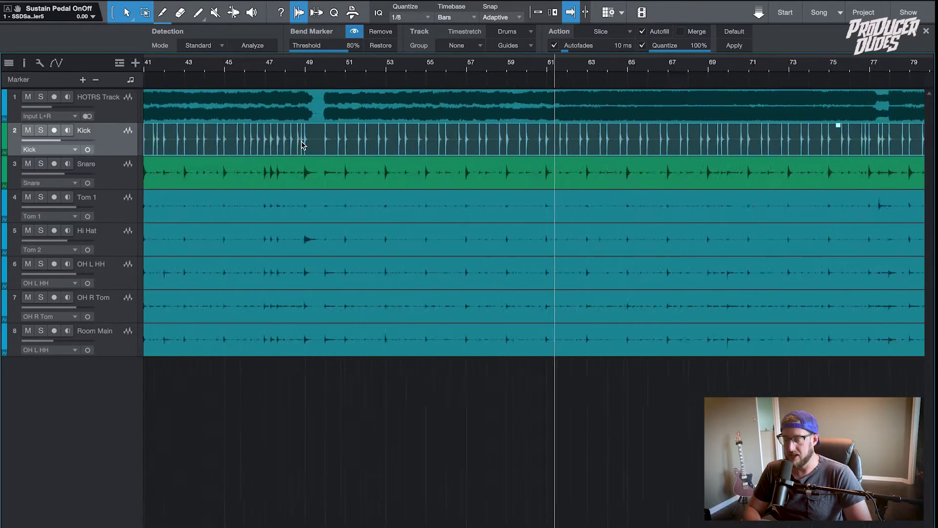
{"action": "scroll", "coordinate": [301, 145], "scroll_direction": "up", "scroll_amount": 3}
{"action": "scroll", "coordinate": [301, 144], "scroll_direction": "left", "scroll_amount": 10}
{"action": "scroll", "coordinate": [302, 144], "scroll_direction": "left", "scroll_amount": 5}
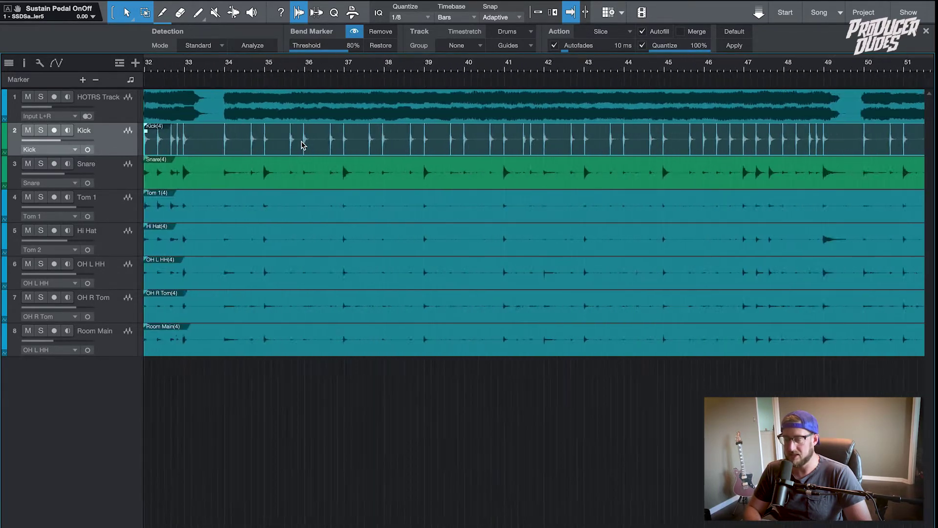
{"action": "scroll", "coordinate": [302, 143], "scroll_direction": "down", "scroll_amount": 2}
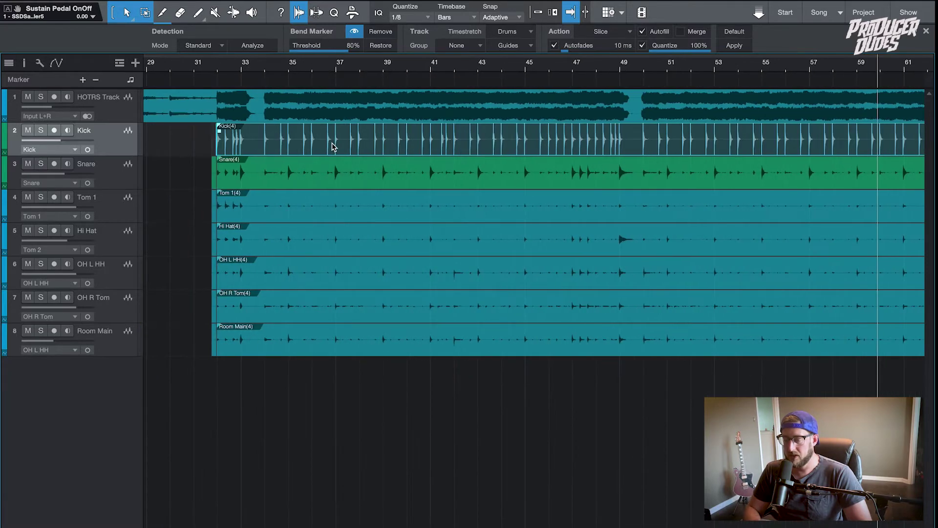
{"action": "scroll", "coordinate": [332, 147], "scroll_direction": "up", "scroll_amount": 3}
{"action": "scroll", "coordinate": [333, 147], "scroll_direction": "down", "scroll_amount": 2}
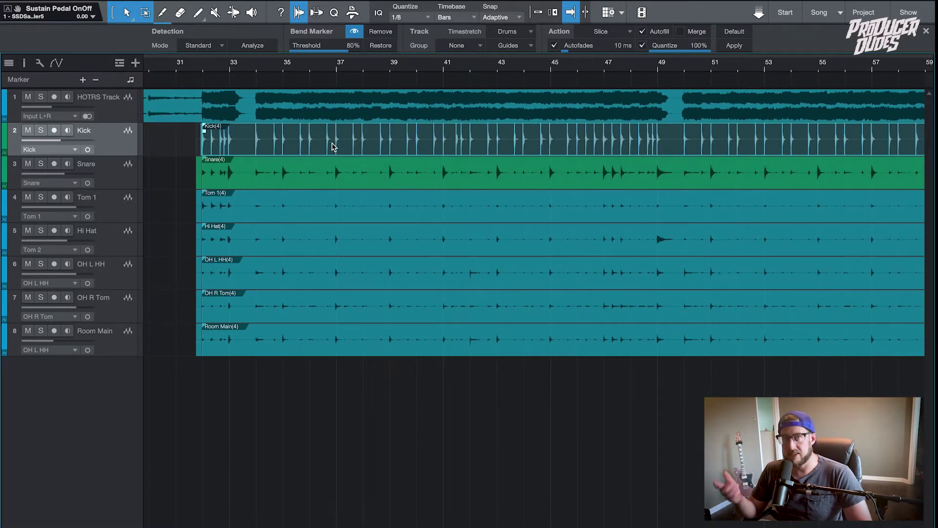
{"action": "scroll", "coordinate": [386, 163], "scroll_direction": "up", "scroll_amount": 2}
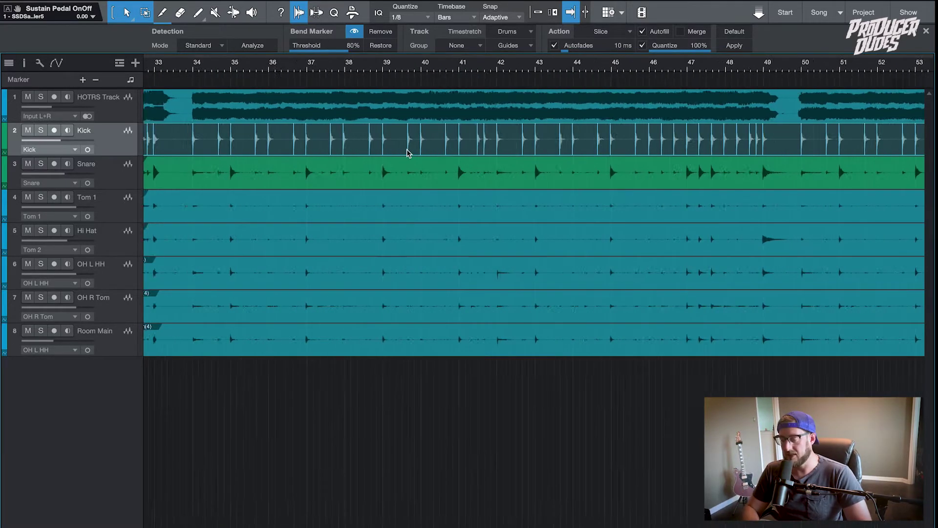
{"action": "scroll", "coordinate": [409, 153], "scroll_direction": "down", "scroll_amount": 3}
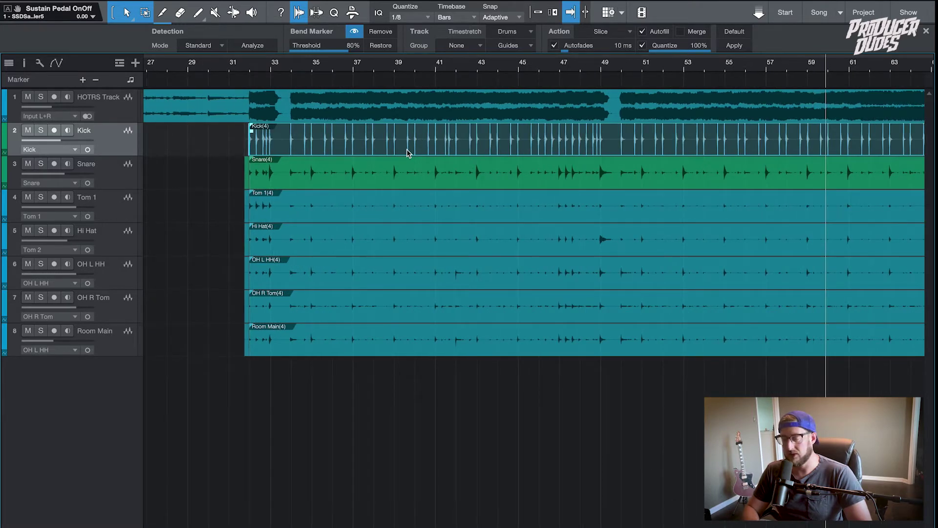
{"action": "scroll", "coordinate": [629, 150], "scroll_direction": "up", "scroll_amount": 2}
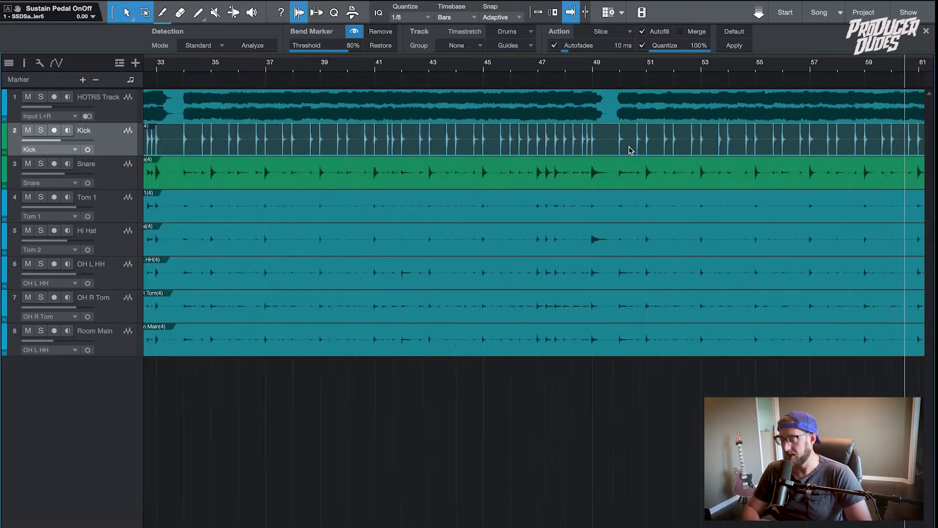
{"action": "scroll", "coordinate": [630, 150], "scroll_direction": "up", "scroll_amount": 2}
{"action": "scroll", "coordinate": [630, 150], "scroll_direction": "down", "scroll_amount": 2}
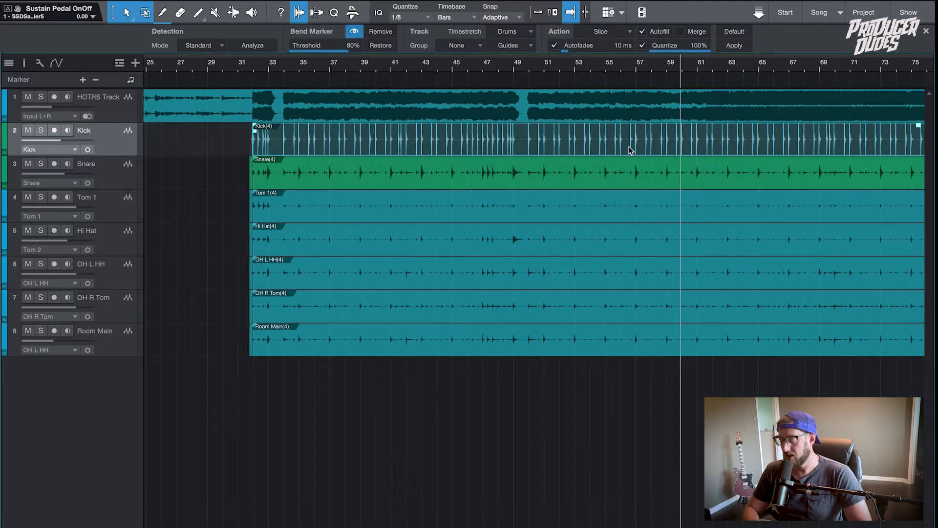
{"action": "scroll", "coordinate": [629, 151], "scroll_direction": "down", "scroll_amount": 2}
{"action": "scroll", "coordinate": [630, 150], "scroll_direction": "up", "scroll_amount": 2}
{"action": "scroll", "coordinate": [547, 135], "scroll_direction": "up", "scroll_amount": 6}
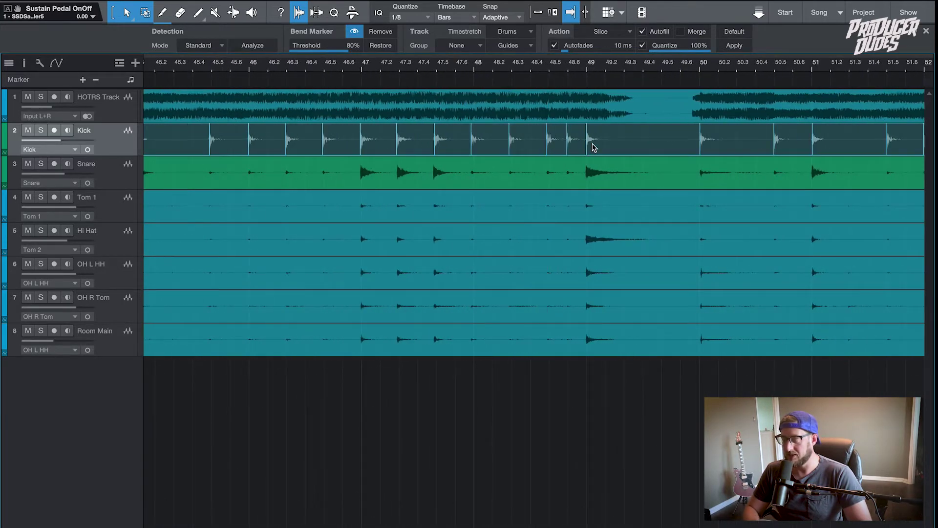
{"action": "scroll", "coordinate": [596, 143], "scroll_direction": "up", "scroll_amount": 3}
{"action": "scroll", "coordinate": [596, 143], "scroll_direction": "down", "scroll_amount": 3}
{"action": "scroll", "coordinate": [596, 143], "scroll_direction": "down", "scroll_amount": 2}
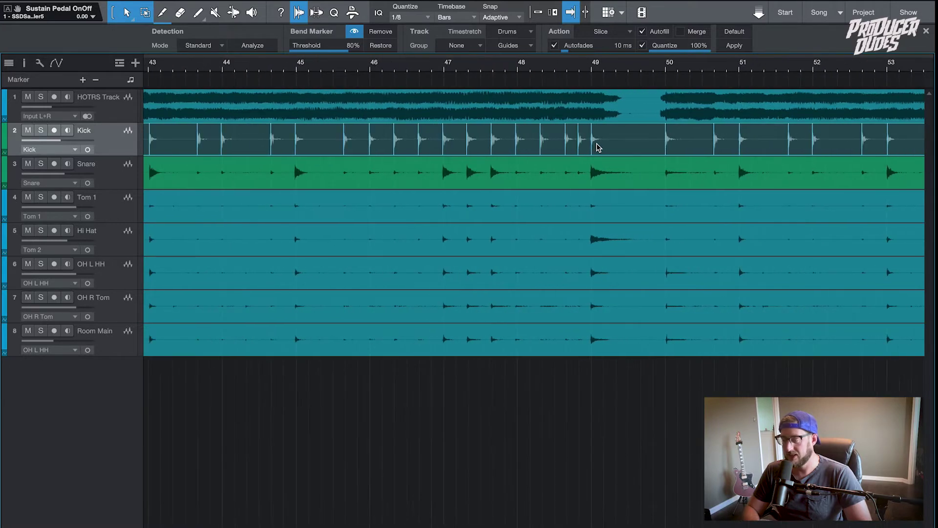
{"action": "scroll", "coordinate": [592, 148], "scroll_direction": "up", "scroll_amount": 3}
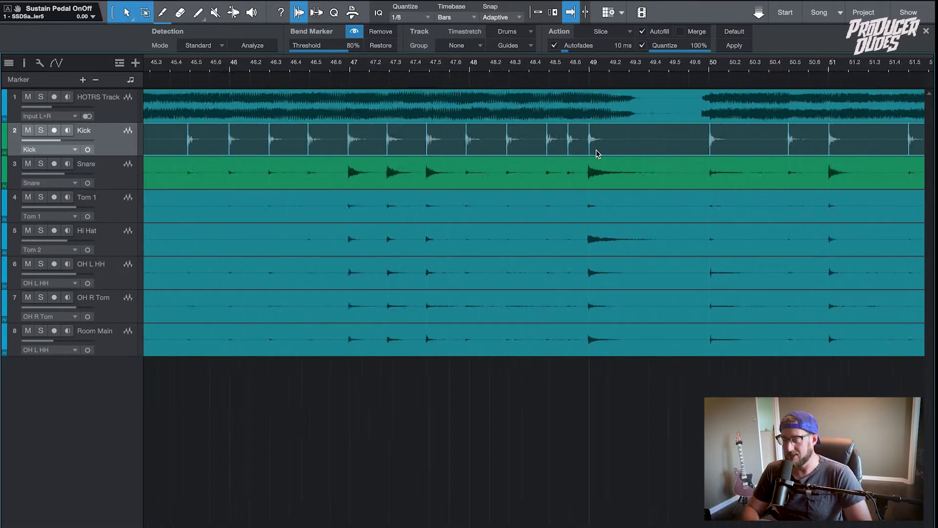
{"action": "left_click", "coordinate": [497, 65]}
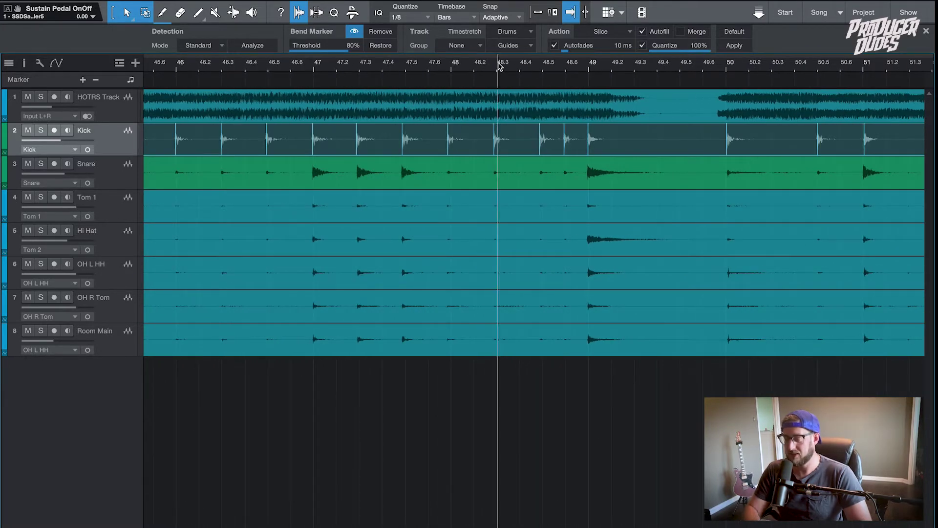
{"action": "key", "text": "space"}
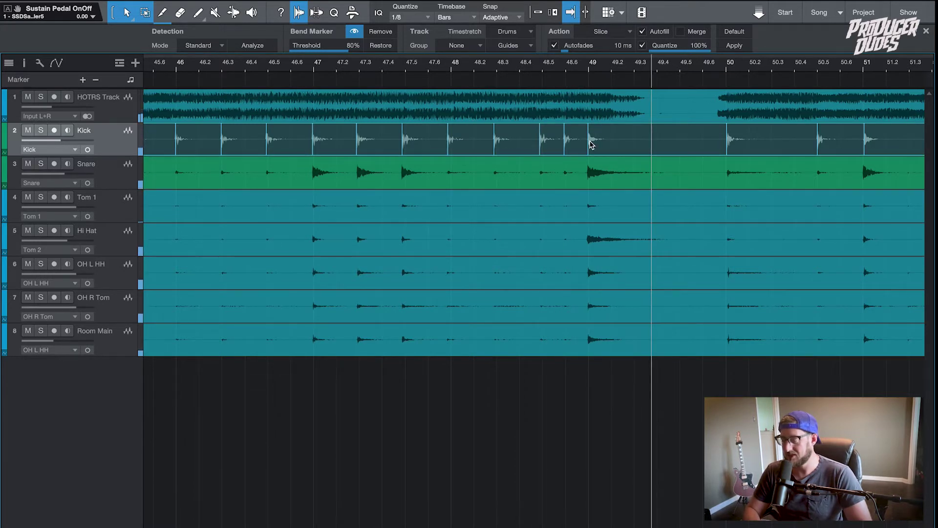
Mute the HOTRS reference track during playback.
{"action": "left_click", "coordinate": [28, 97]}
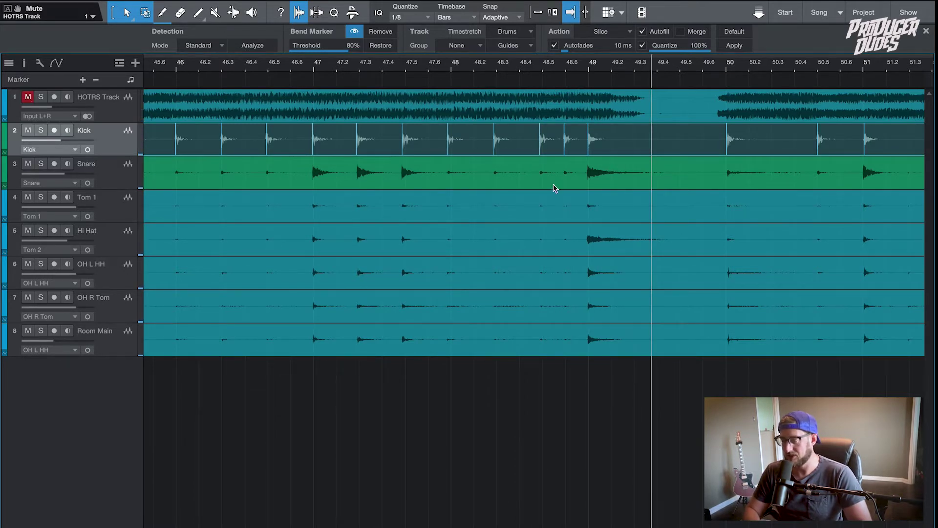
{"action": "scroll", "coordinate": [587, 154], "scroll_direction": "up", "scroll_amount": 5}
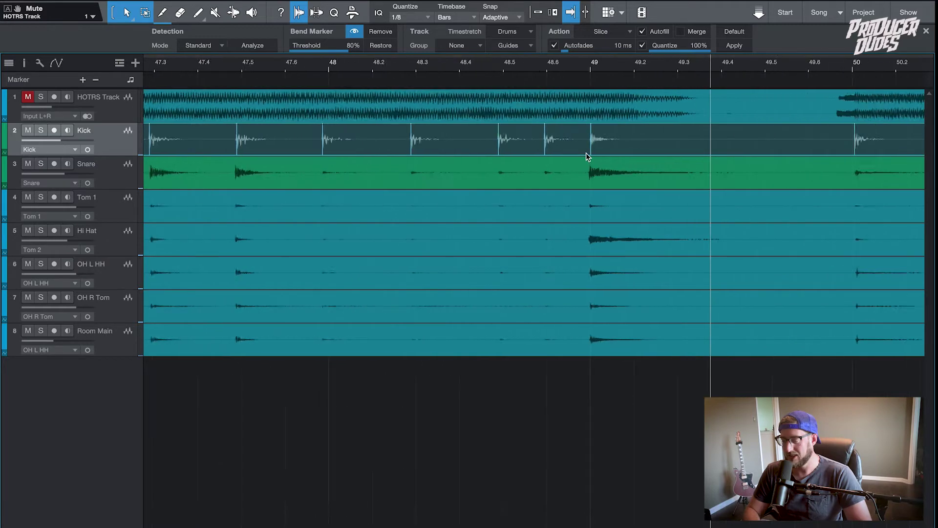
{"action": "scroll", "coordinate": [587, 155], "scroll_direction": "down", "scroll_amount": 4}
{"action": "scroll", "coordinate": [585, 152], "scroll_direction": "down", "scroll_amount": 1}
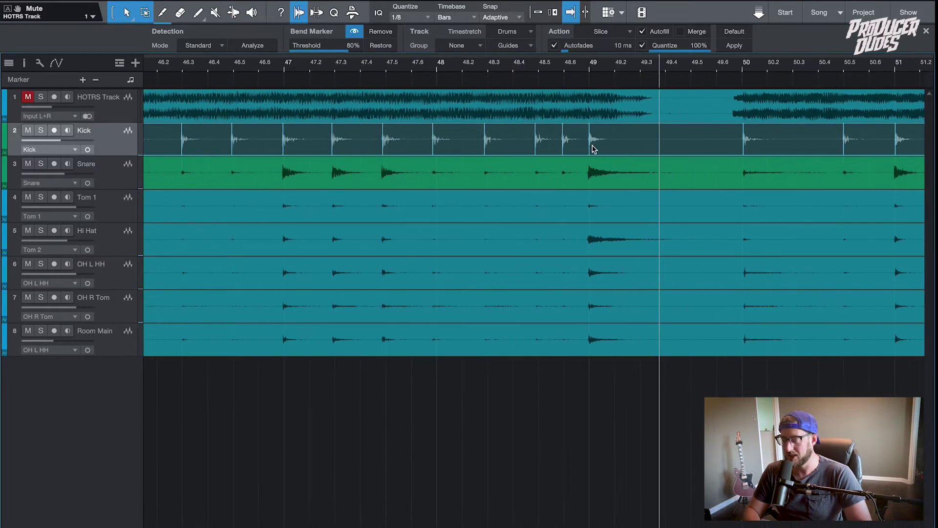
Drag the Bend Marker Threshold from 80% down to 31%.
{"action": "mouse_move", "coordinate": [345, 52]}
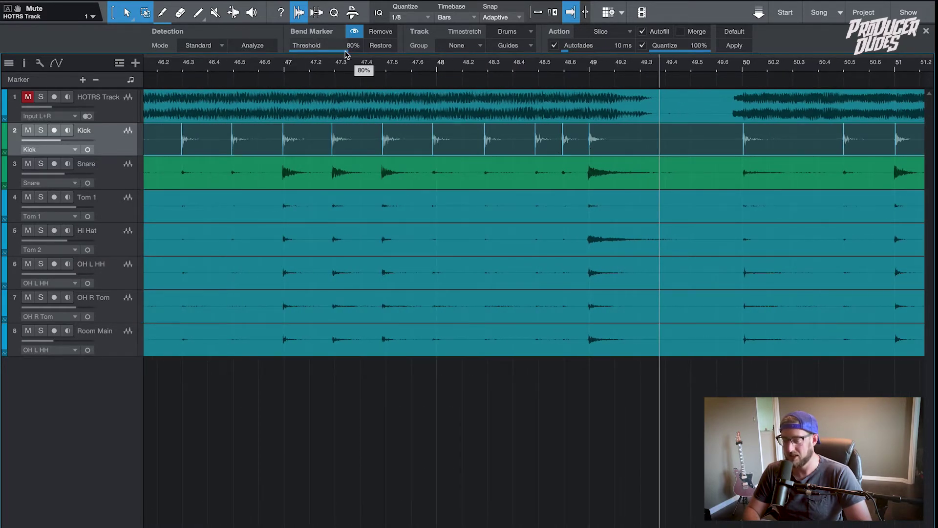
{"action": "left_click_drag", "start_coordinate": [345, 53], "coordinate": [309, 53]}
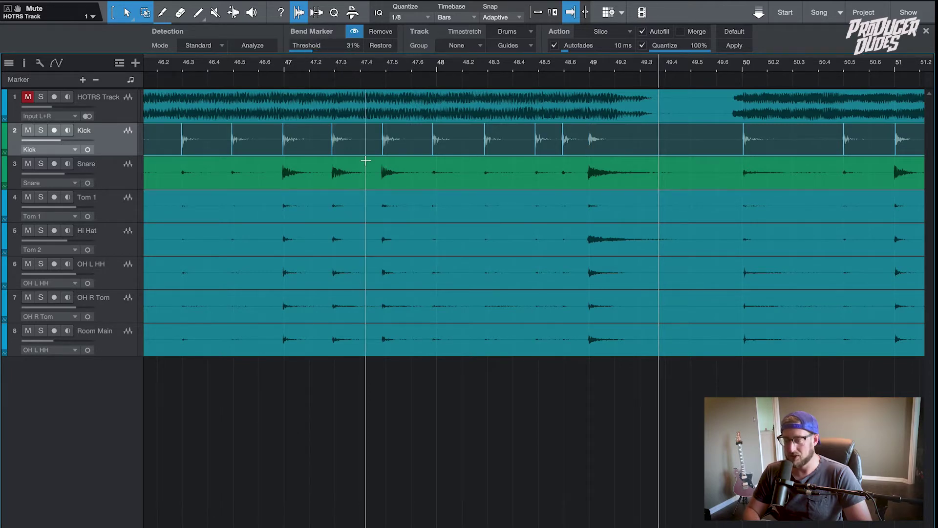
{"action": "key", "text": "w"}
{"action": "key", "text": "w"}
{"action": "key", "text": "w"}
{"action": "key", "text": "e"}
{"action": "key", "text": "e"}
{"action": "key", "text": "e"}
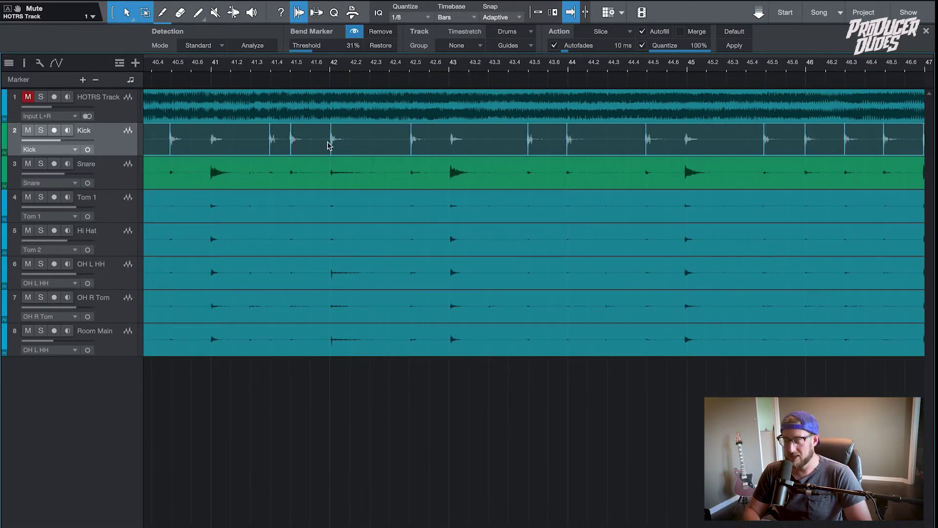
Zoom out to bars 33–53 and scroll onward checking the Kick bend markers.
{"action": "scroll", "coordinate": [247, 147], "scroll_direction": "left", "scroll_amount": 5}
{"action": "key", "text": "w"}
{"action": "key", "text": "w"}
{"action": "key", "text": "w"}
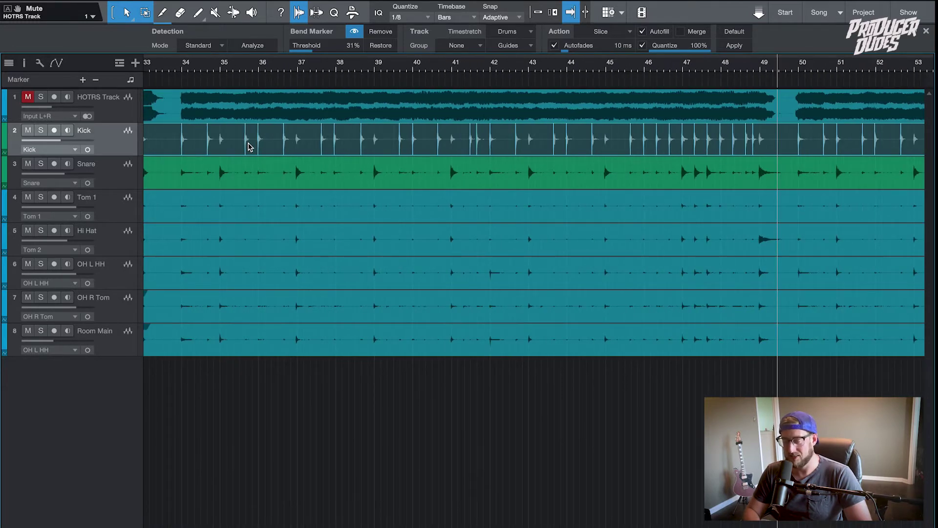
{"action": "scroll", "coordinate": [247, 147], "scroll_direction": "left", "scroll_amount": 6}
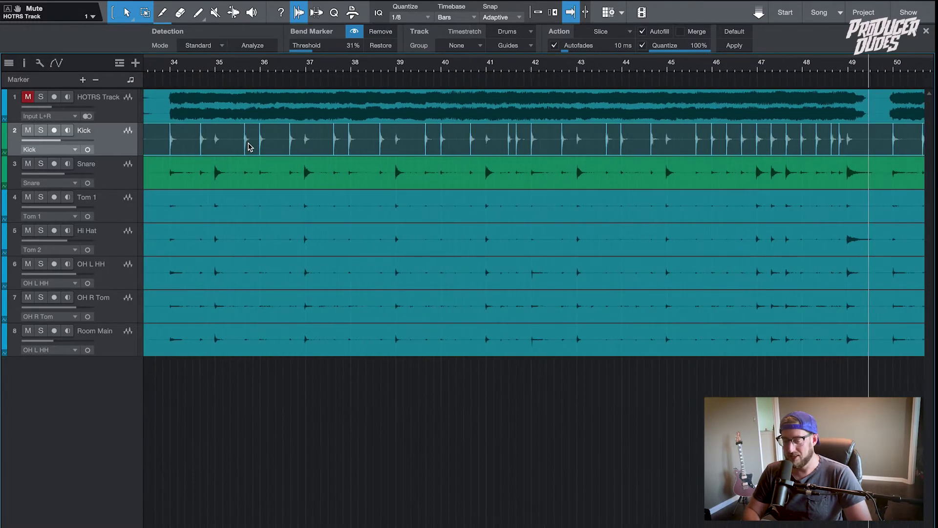
{"action": "scroll", "coordinate": [367, 153], "scroll_direction": "right", "scroll_amount": 10}
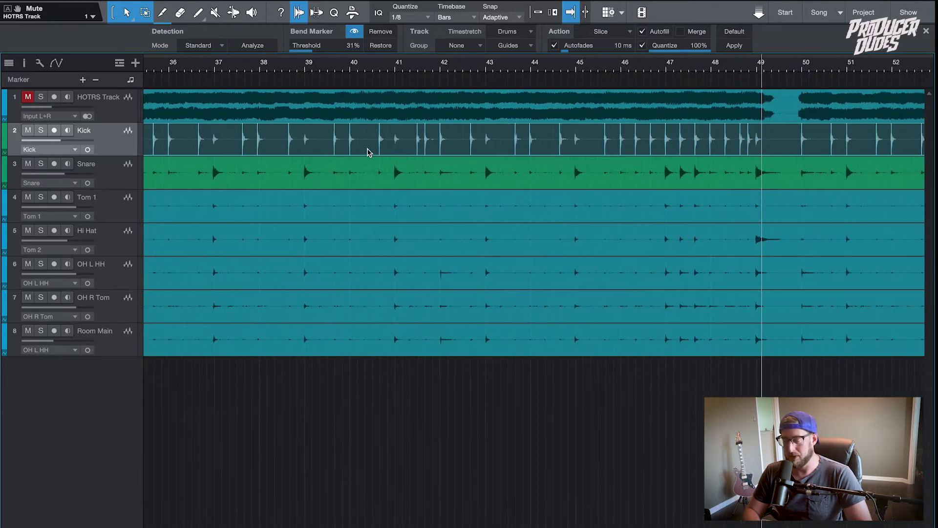
{"action": "scroll", "coordinate": [368, 152], "scroll_direction": "right", "scroll_amount": 4}
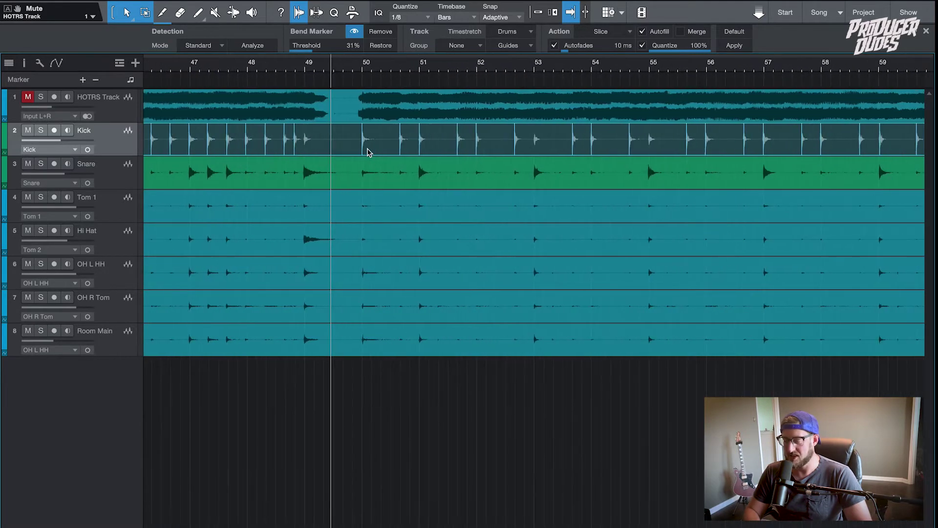
{"action": "scroll", "coordinate": [367, 152], "scroll_direction": "right", "scroll_amount": 6}
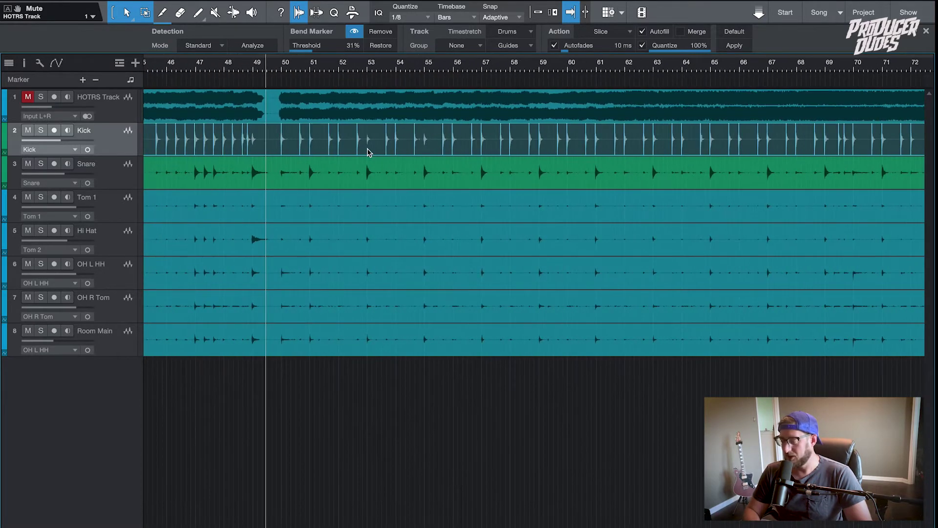
{"action": "scroll", "coordinate": [368, 152], "scroll_direction": "right", "scroll_amount": 8}
{"action": "scroll", "coordinate": [368, 152], "scroll_direction": "up", "scroll_amount": 4}
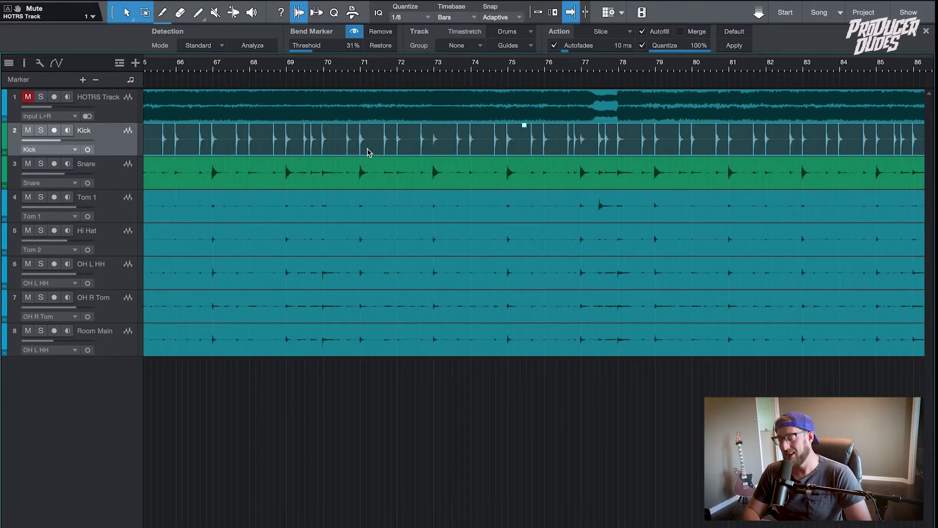
{"action": "scroll", "coordinate": [367, 152], "scroll_direction": "down", "scroll_amount": 2}
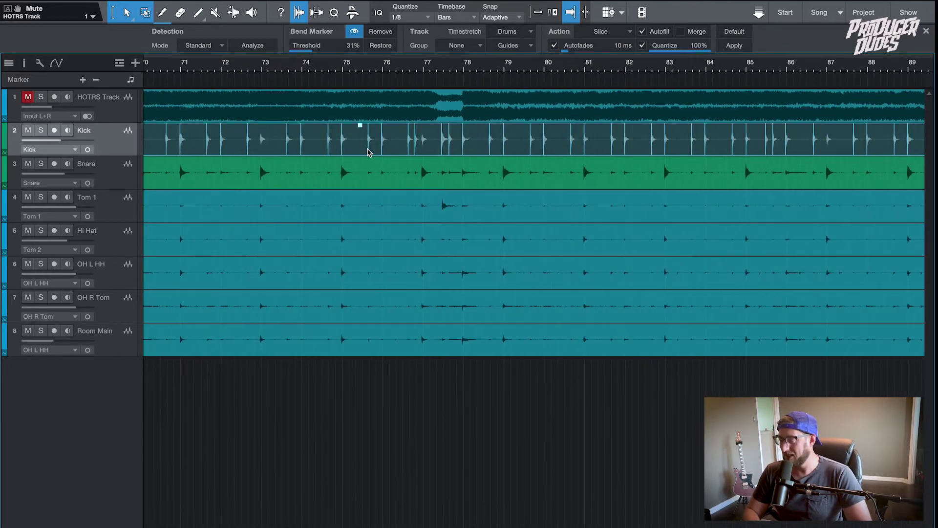
{"action": "scroll", "coordinate": [367, 152], "scroll_direction": "right", "scroll_amount": 10}
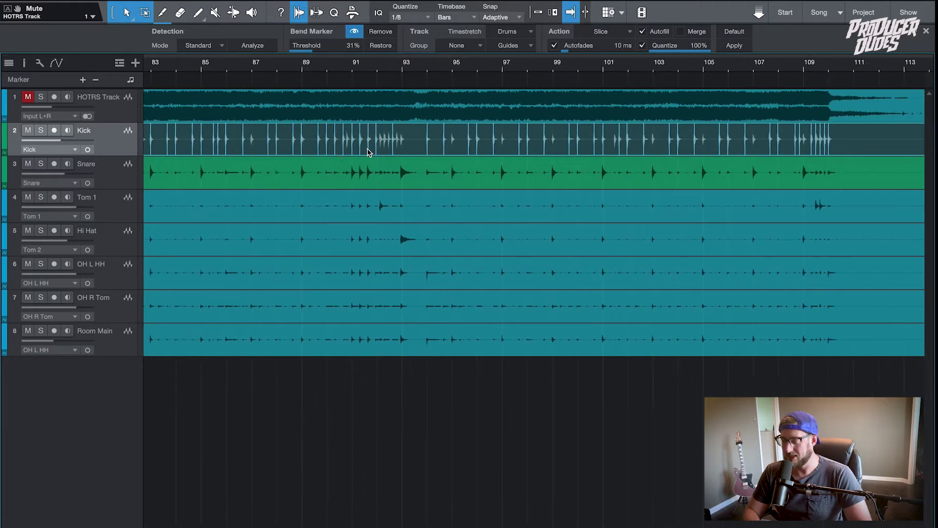
{"action": "scroll", "coordinate": [368, 152], "scroll_direction": "up", "scroll_amount": 3}
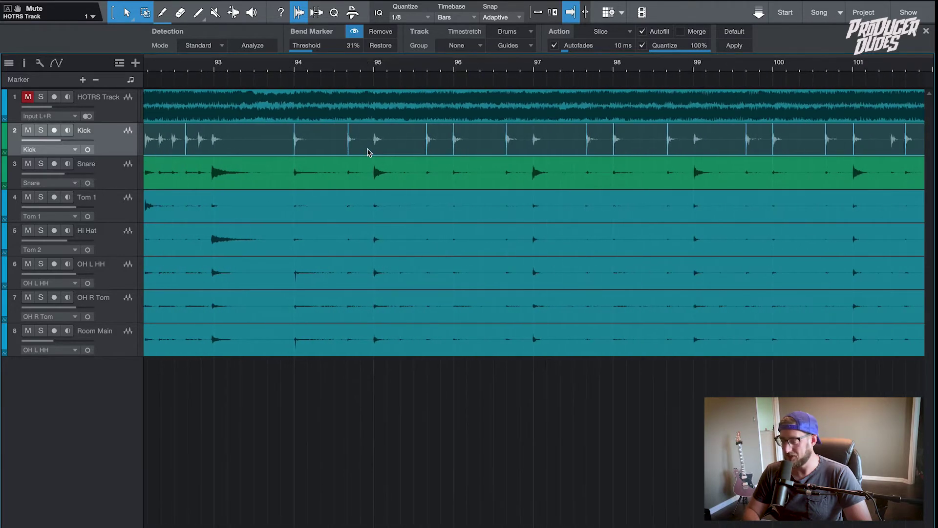
{"action": "scroll", "coordinate": [368, 152], "scroll_direction": "right", "scroll_amount": 2}
{"action": "scroll", "coordinate": [382, 150], "scroll_direction": "up", "scroll_amount": 6}
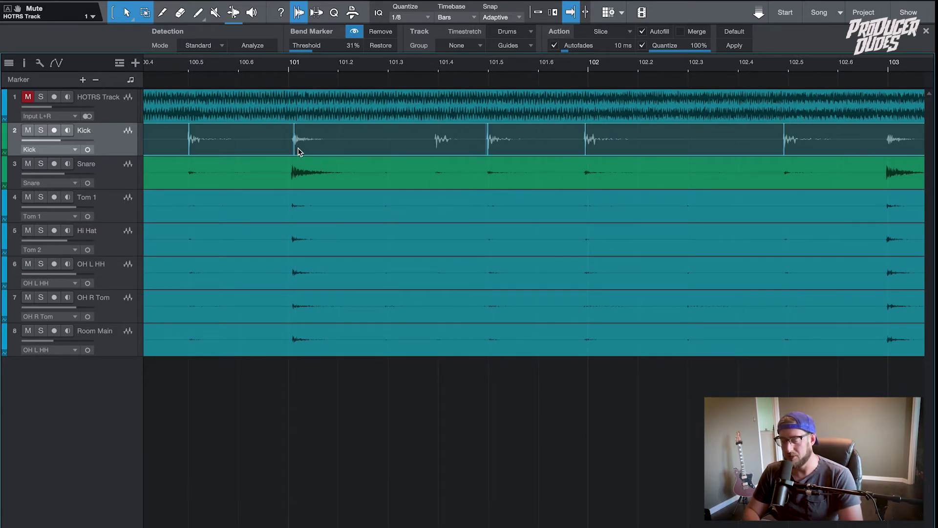
{"action": "left_click", "coordinate": [181, 69]}
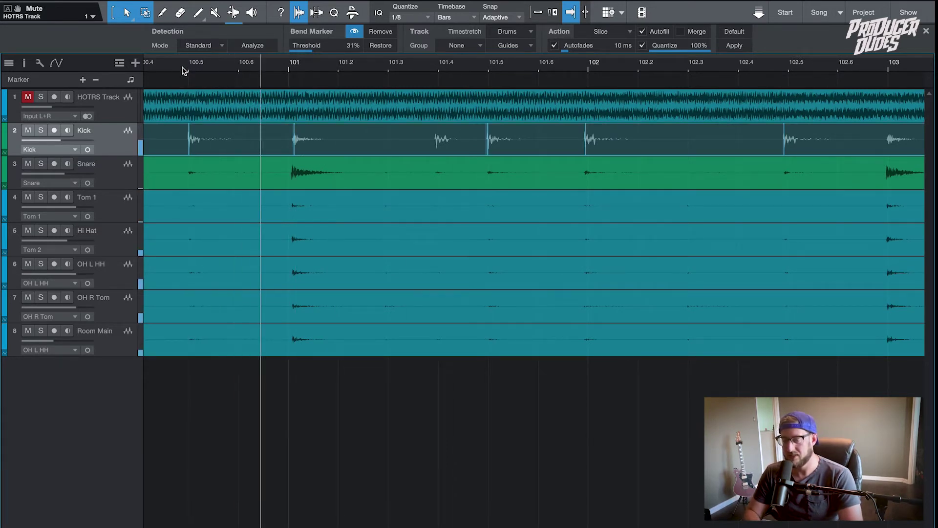
{"action": "key", "text": "space"}
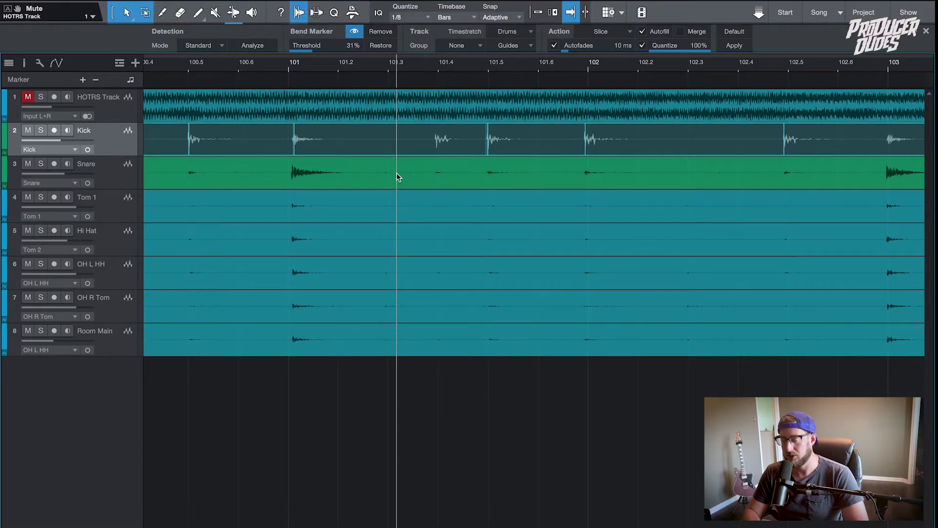
{"action": "scroll", "coordinate": [297, 151], "scroll_direction": "up", "scroll_amount": 3}
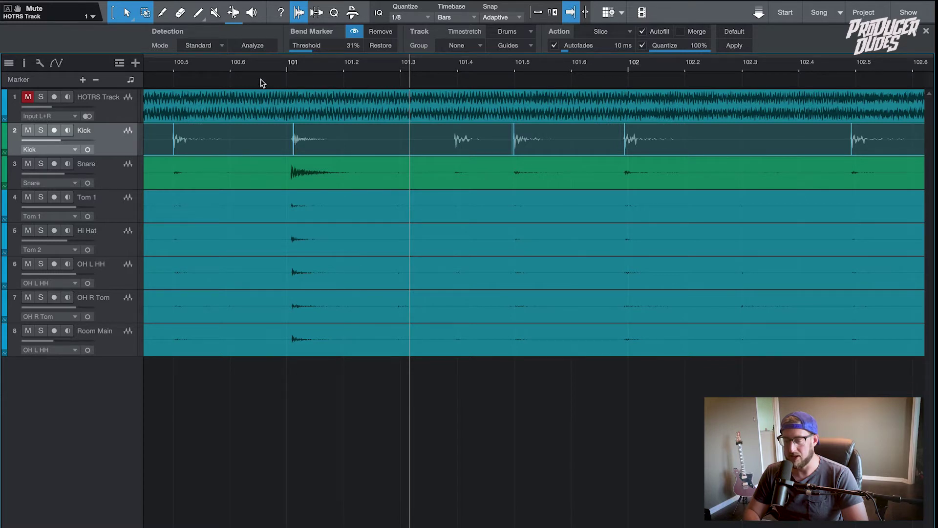
Deselect the Kick event and start reviewing its bend markers from bar 101.
{"action": "left_click", "coordinate": [294, 142]}
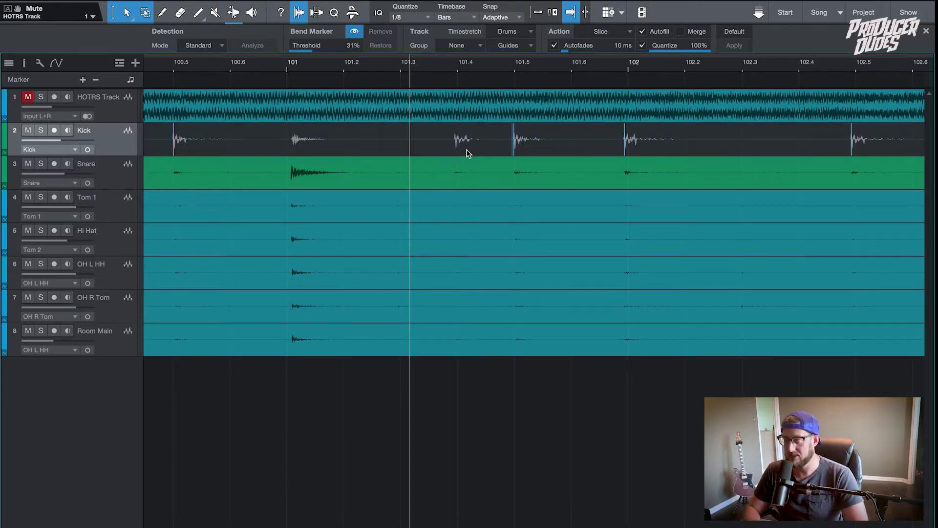
{"action": "scroll", "coordinate": [467, 153], "scroll_direction": "up", "scroll_amount": 5}
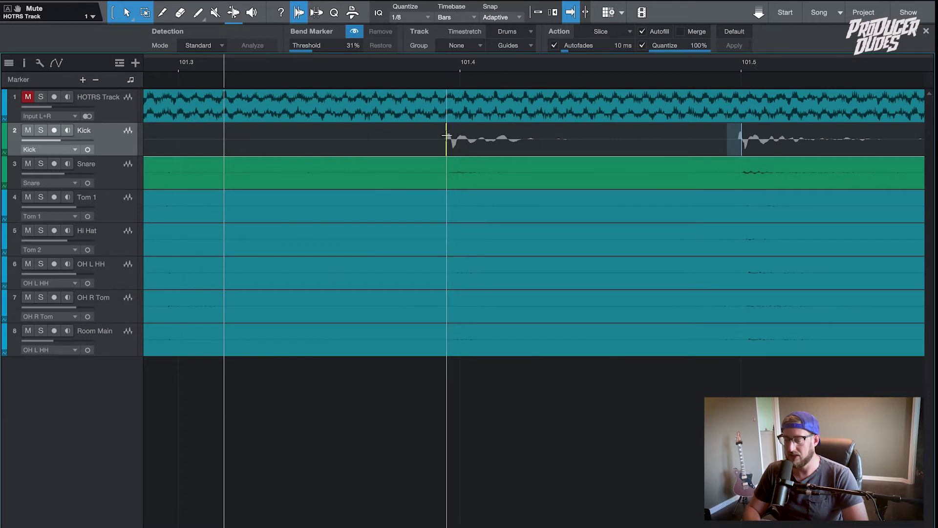
{"action": "scroll", "coordinate": [447, 136], "scroll_direction": "down", "scroll_amount": 5}
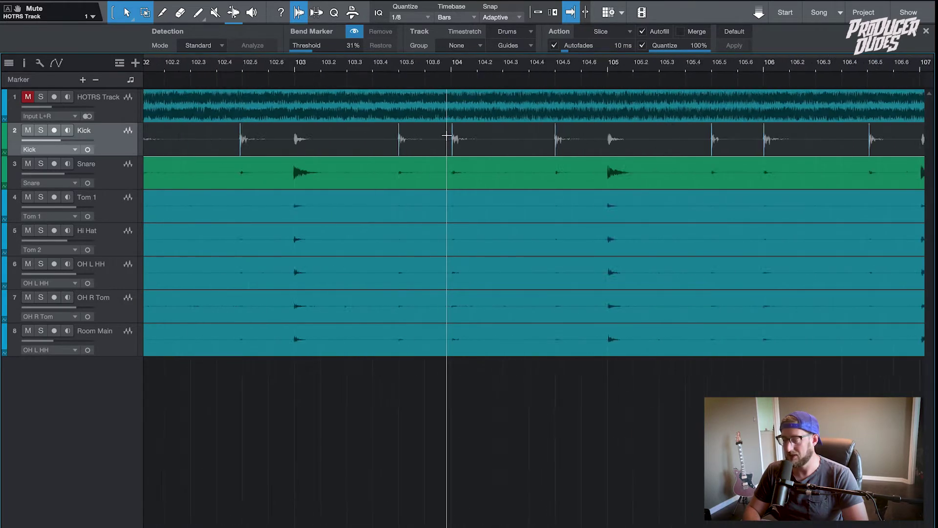
{"action": "scroll", "coordinate": [446, 135], "scroll_direction": "right", "scroll_amount": 6}
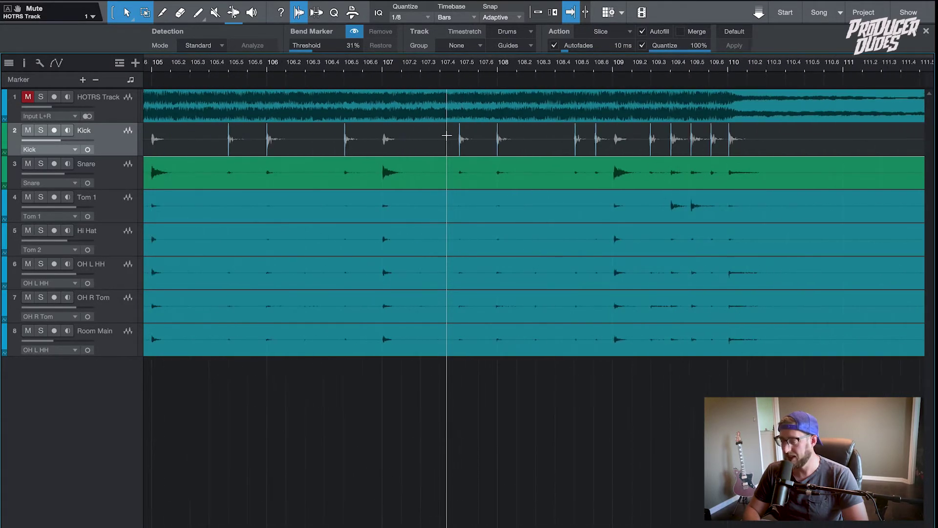
{"action": "scroll", "coordinate": [447, 135], "scroll_direction": "down", "scroll_amount": 5}
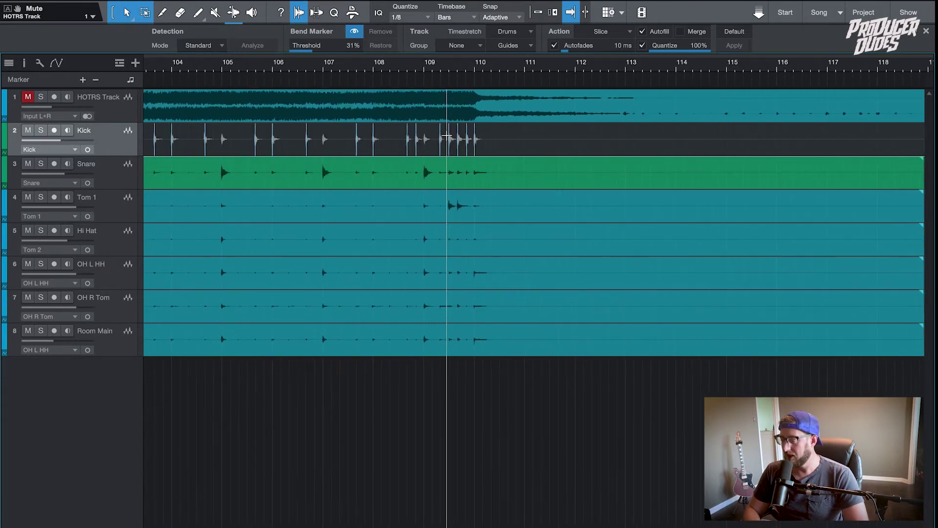
{"action": "scroll", "coordinate": [447, 135], "scroll_direction": "right", "scroll_amount": 10}
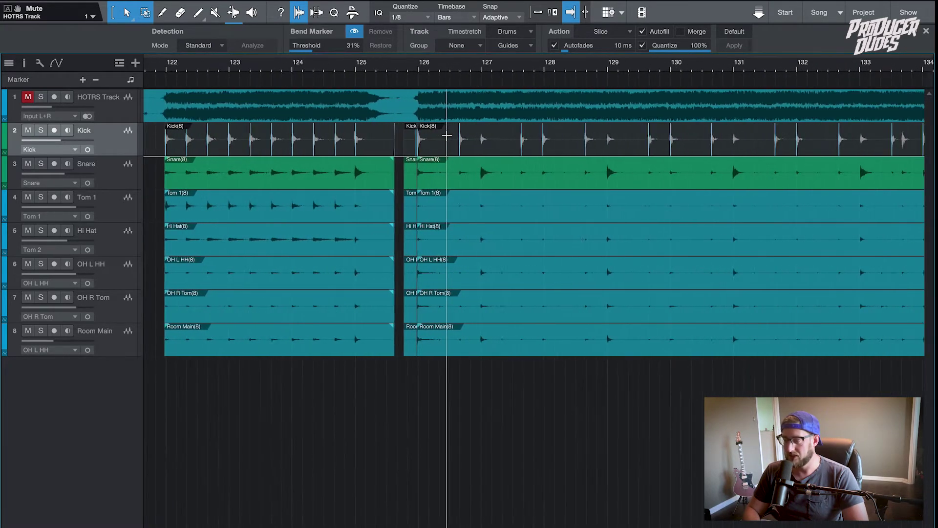
{"action": "scroll", "coordinate": [447, 135], "scroll_direction": "down", "scroll_amount": 5}
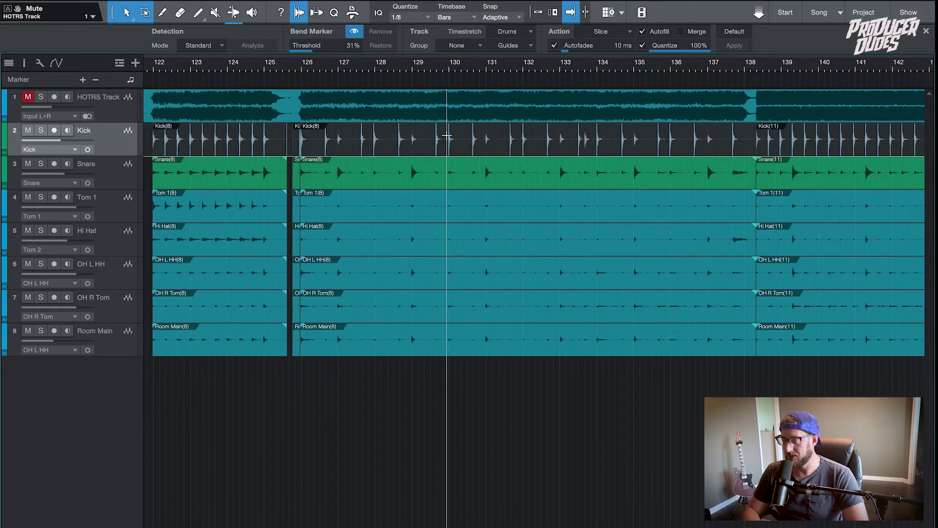
Scroll through to about bar 155 checking each Kick bend marker.
{"action": "scroll", "coordinate": [446, 135], "scroll_direction": "right", "scroll_amount": 10}
{"action": "scroll", "coordinate": [447, 135], "scroll_direction": "up", "scroll_amount": 5}
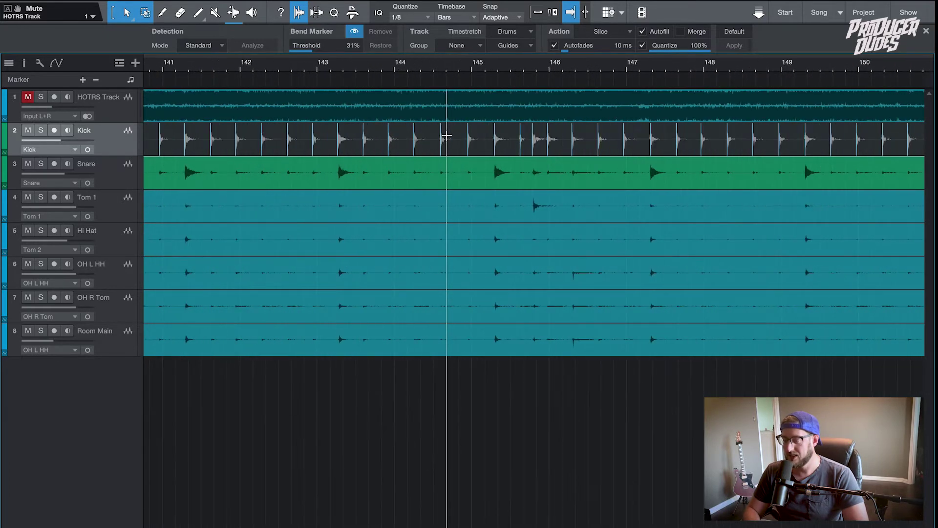
{"action": "scroll", "coordinate": [447, 135], "scroll_direction": "up", "scroll_amount": 3}
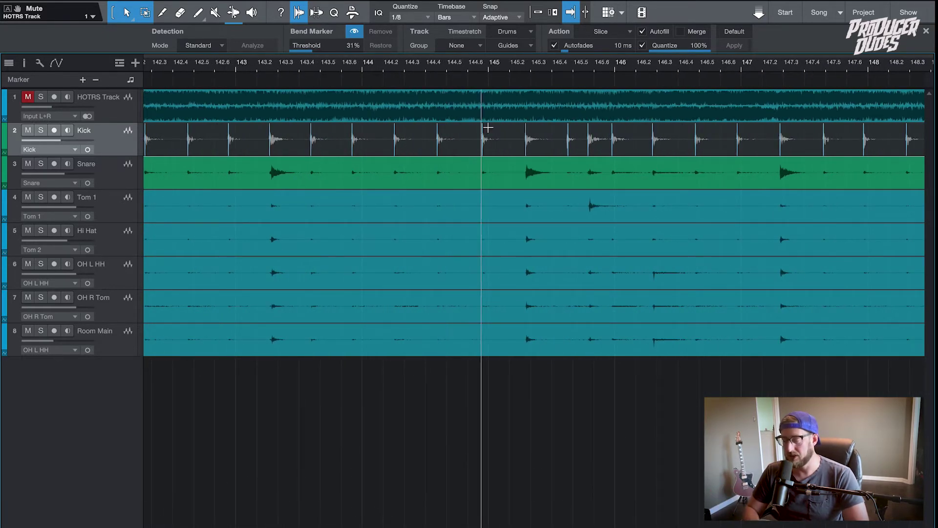
{"action": "scroll", "coordinate": [560, 147], "scroll_direction": "up", "scroll_amount": 6}
{"action": "scroll", "coordinate": [414, 151], "scroll_direction": "up", "scroll_amount": 4}
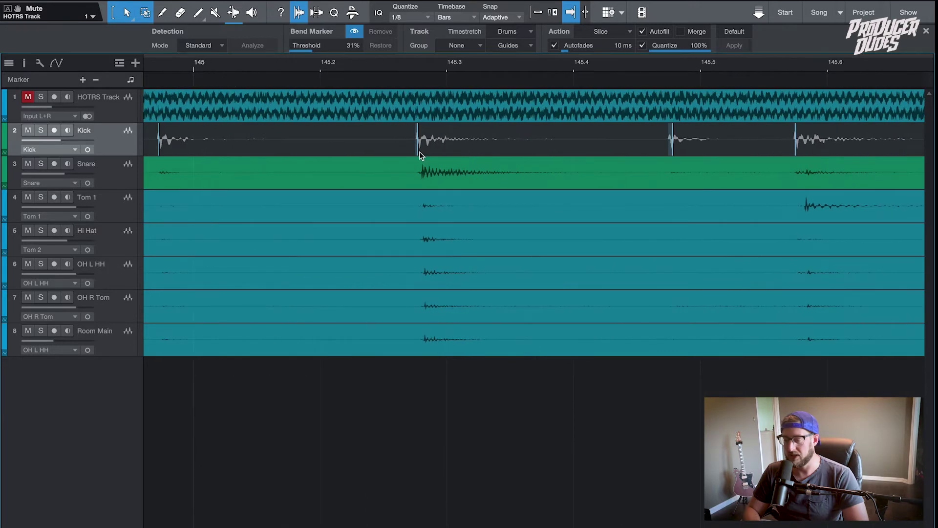
{"action": "scroll", "coordinate": [415, 151], "scroll_direction": "down", "scroll_amount": 5}
{"action": "scroll", "coordinate": [415, 151], "scroll_direction": "down", "scroll_amount": 4}
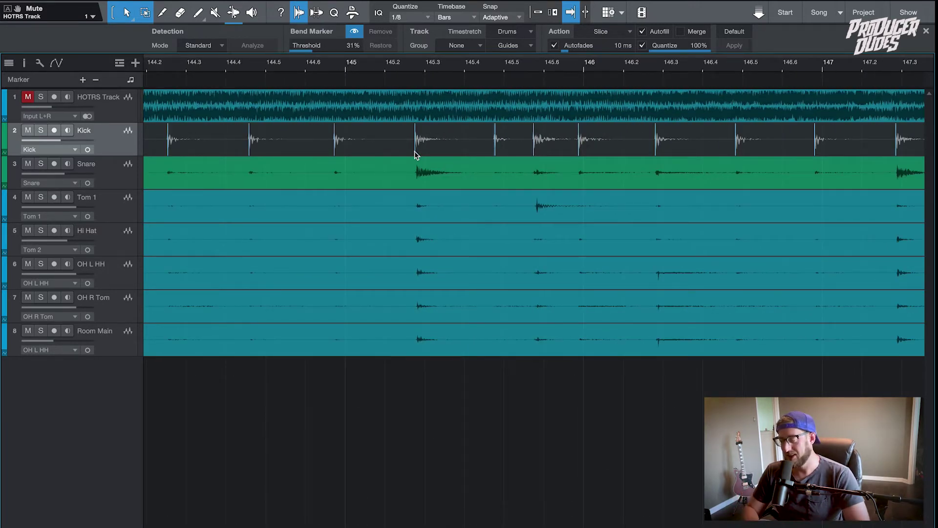
{"action": "scroll", "coordinate": [414, 151], "scroll_direction": "down", "scroll_amount": 9}
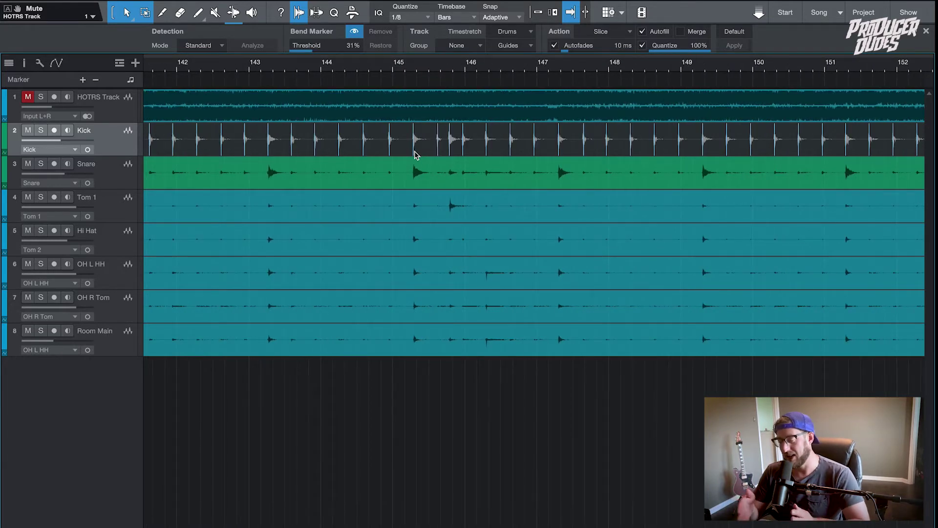
{"action": "scroll", "coordinate": [415, 151], "scroll_direction": "down", "scroll_amount": 8}
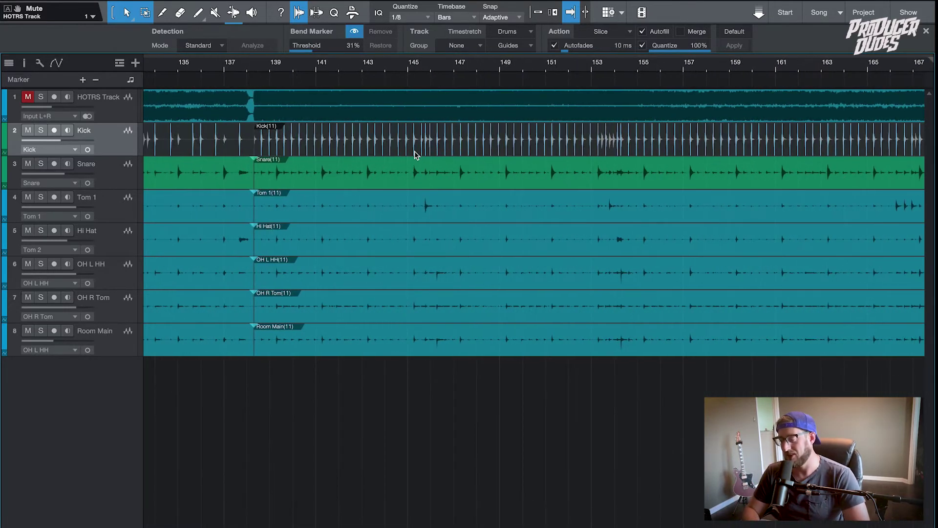
{"action": "scroll", "coordinate": [415, 151], "scroll_direction": "up", "scroll_amount": 10}
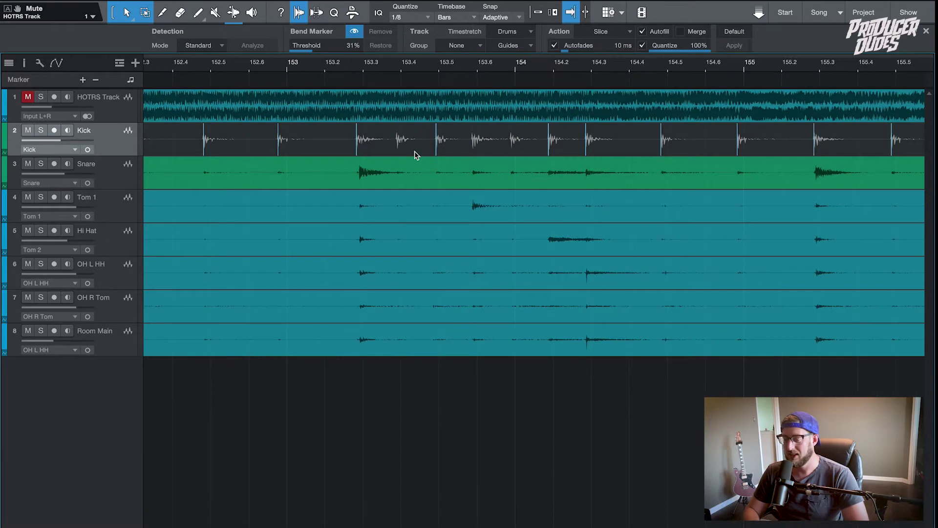
Add bend markers on two kick hits the detection missed.
{"action": "scroll", "coordinate": [398, 135], "scroll_direction": "up", "scroll_amount": 4}
{"action": "left_click", "coordinate": [399, 137]}
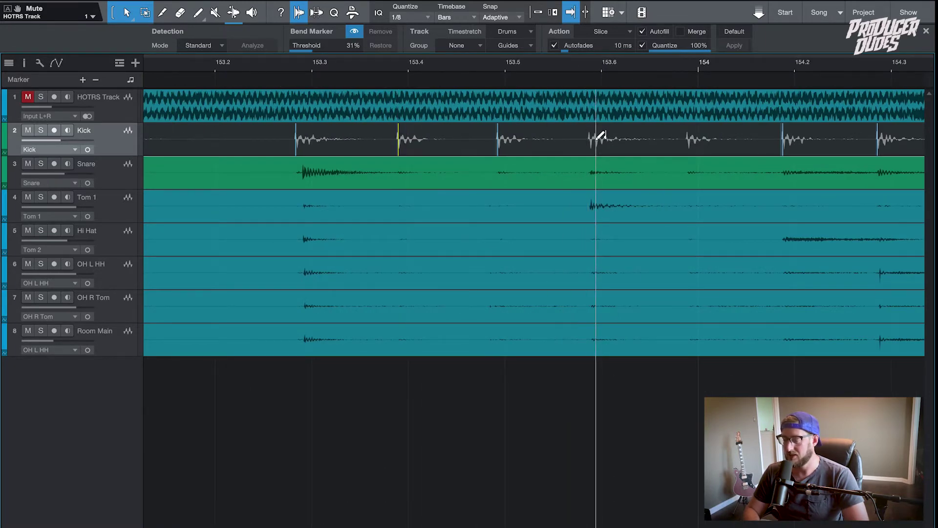
{"action": "left_click", "coordinate": [590, 137]}
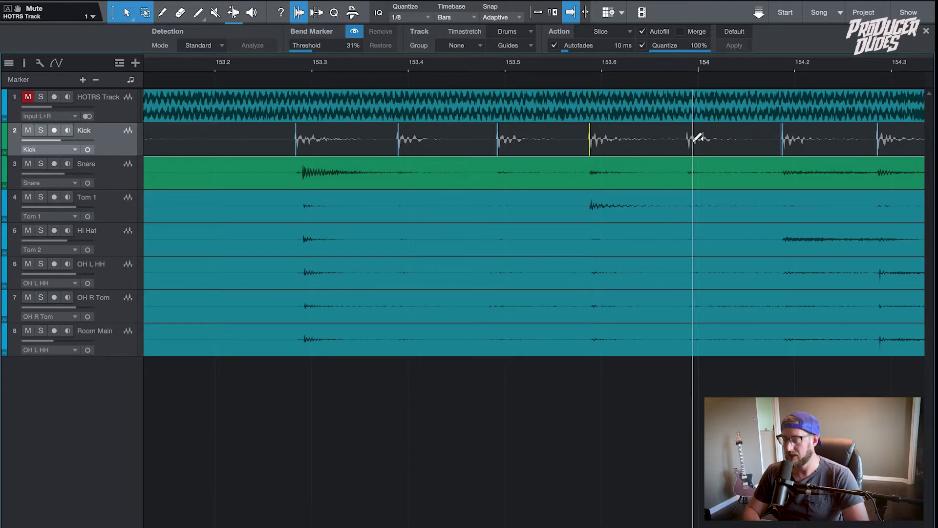
Zoom through bars 150–202 inspecting the kick hits around bars 185 and 195.
{"action": "key", "text": "w"}
{"action": "key", "text": "w"}
{"action": "key", "text": "w"}
{"action": "key", "text": "w"}
{"action": "key", "text": "w"}
{"action": "key", "text": "w"}
{"action": "key", "text": "w"}
{"action": "key", "text": "w"}
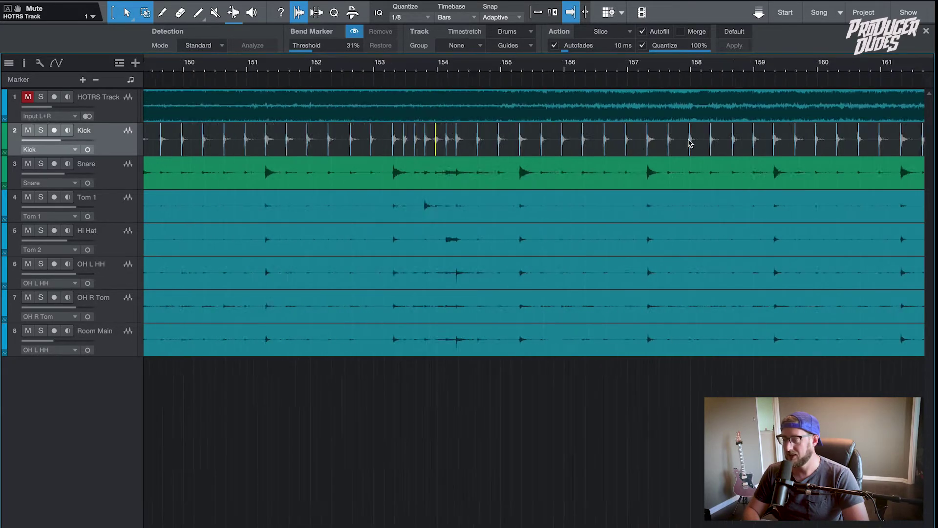
{"action": "key", "text": "e"}
{"action": "key", "text": "e"}
{"action": "key", "text": "e"}
{"action": "key", "text": "e"}
{"action": "key", "text": "e"}
{"action": "key", "text": "e"}
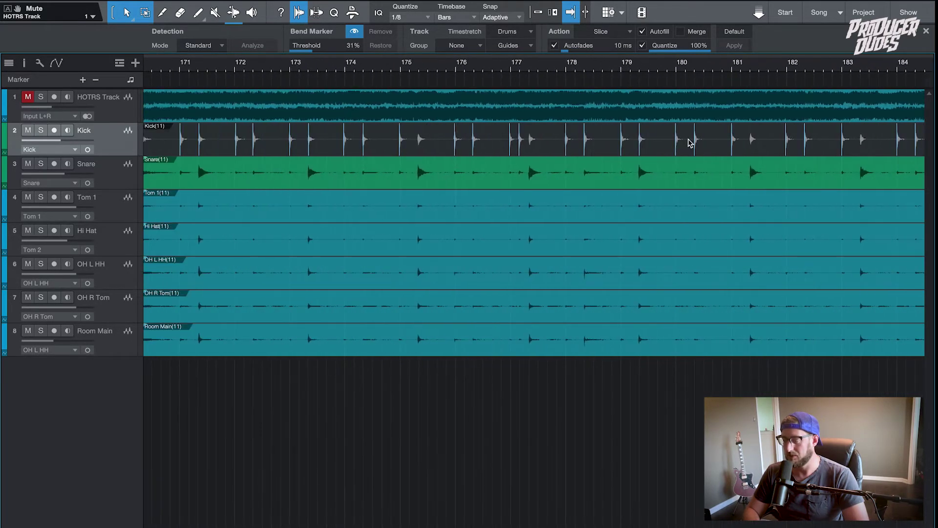
{"action": "key", "text": "e"}
{"action": "key", "text": "e"}
{"action": "key", "text": "e"}
{"action": "key", "text": "e"}
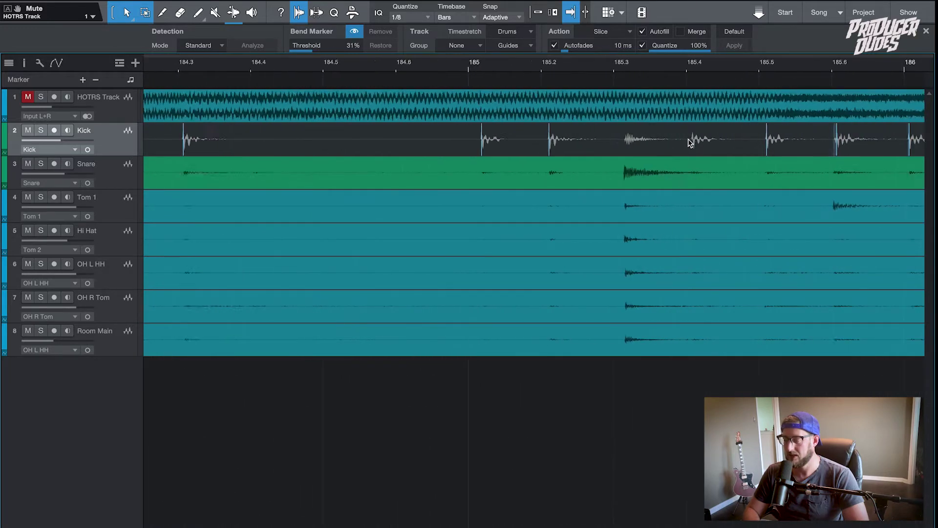
{"action": "key", "text": "w"}
{"action": "key", "text": "w"}
{"action": "key", "text": "w"}
{"action": "key", "text": "w"}
{"action": "key", "text": "w"}
{"action": "key", "text": "w"}
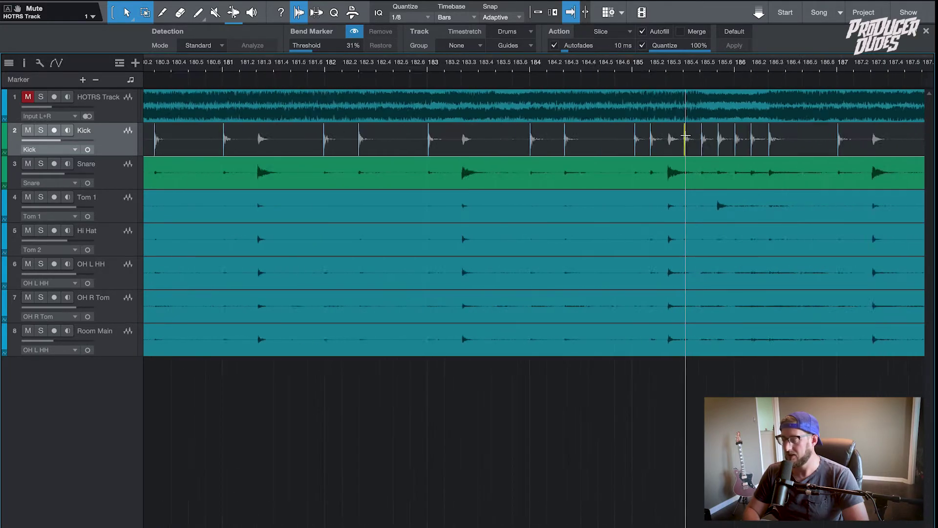
{"action": "key", "text": "e"}
{"action": "key", "text": "e"}
{"action": "key", "text": "e"}
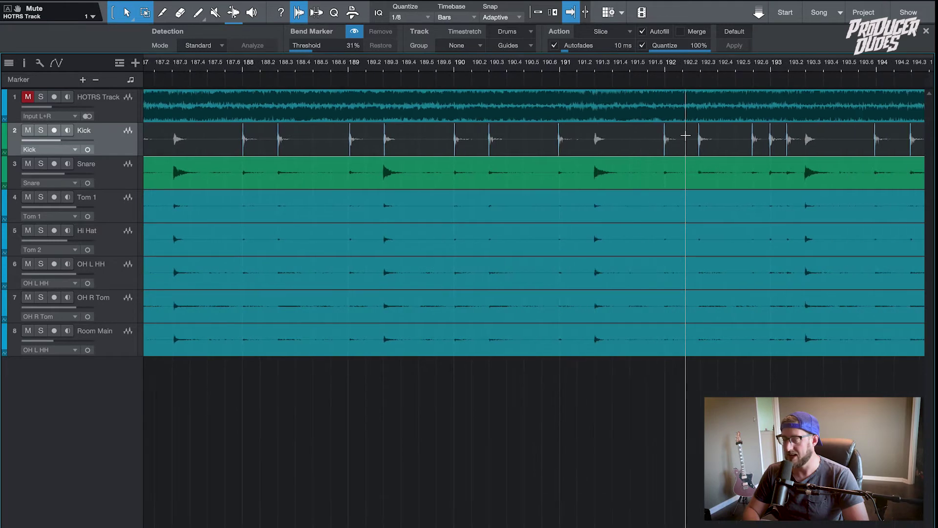
{"action": "key", "text": "e"}
{"action": "key", "text": "e"}
{"action": "key", "text": "e"}
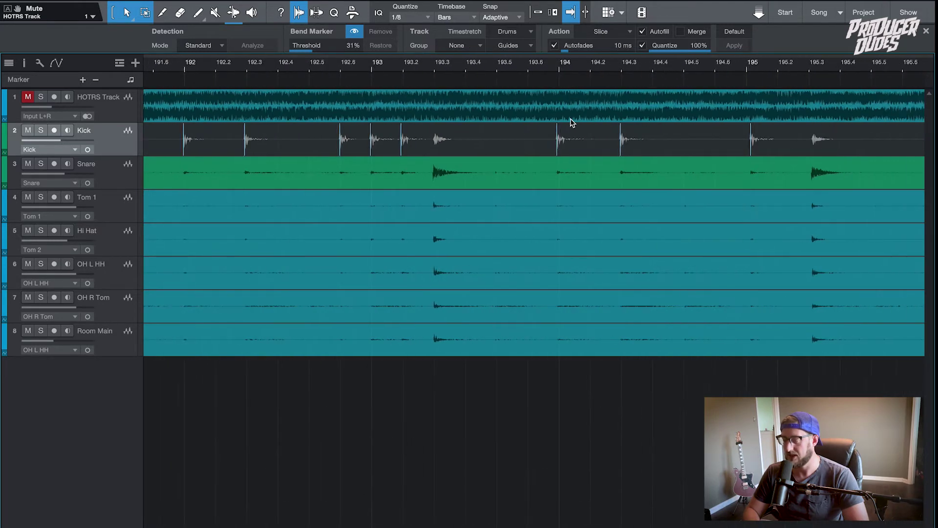
{"action": "key", "text": "w"}
{"action": "key", "text": "w"}
{"action": "key", "text": "w"}
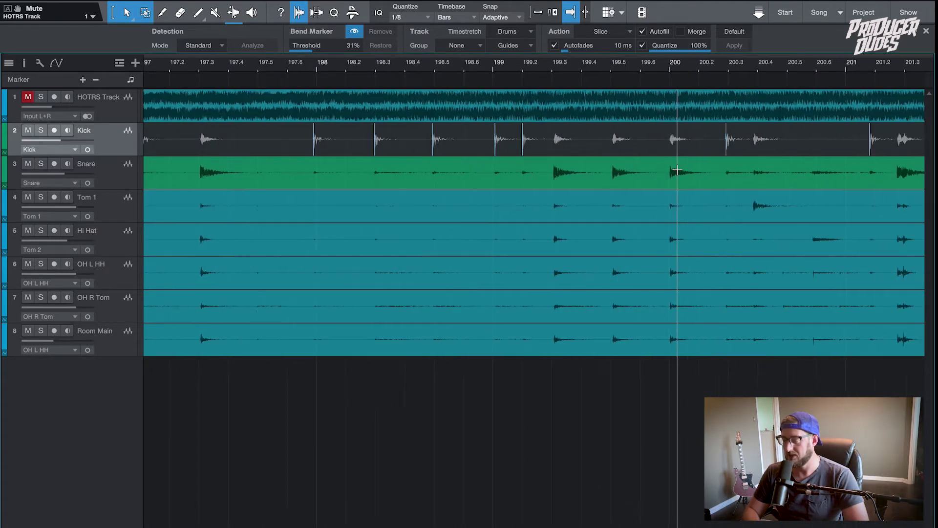
{"action": "key", "text": "w"}
{"action": "key", "text": "w"}
{"action": "key", "text": "w"}
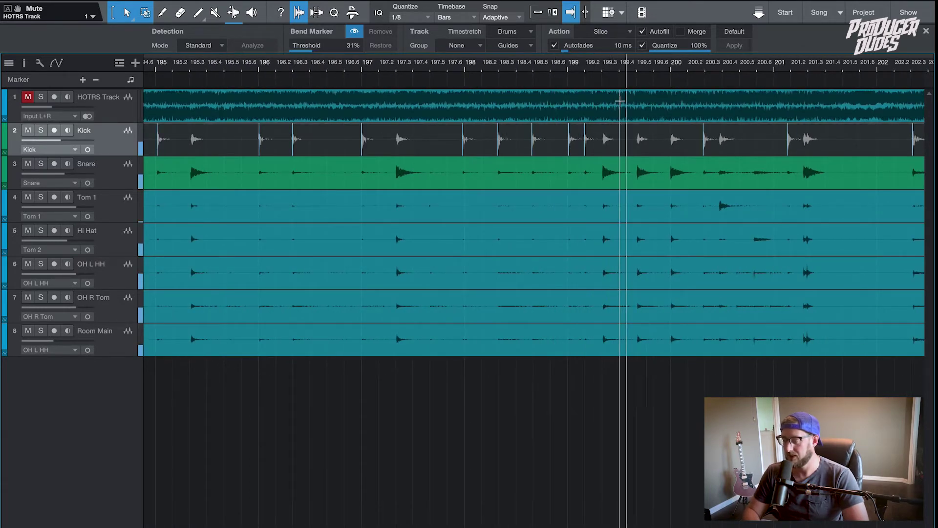
Turn on follow-playhead and place a bend marker on the missed Kick hit near bar 217.4.
{"action": "key", "text": "f"}
{"action": "key", "text": "e"}
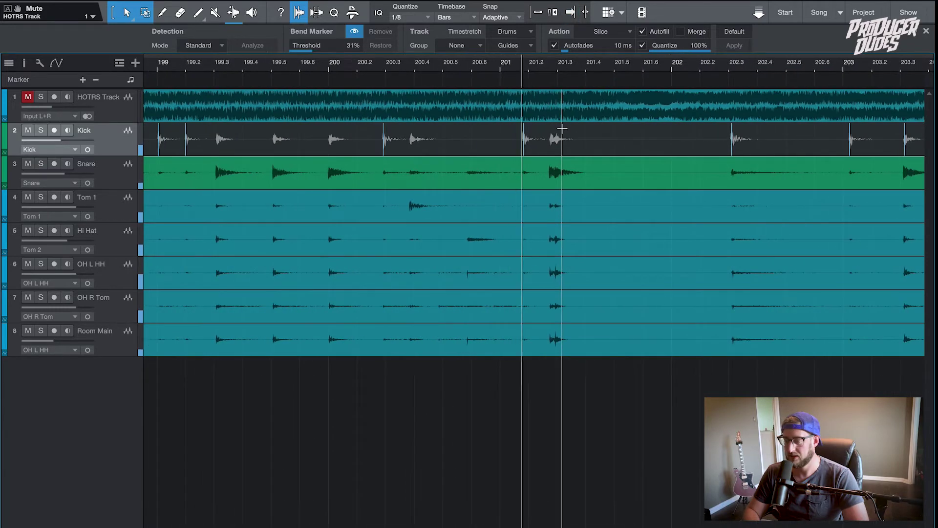
{"action": "scroll", "coordinate": [428, 158], "scroll_direction": "up", "scroll_amount": 3}
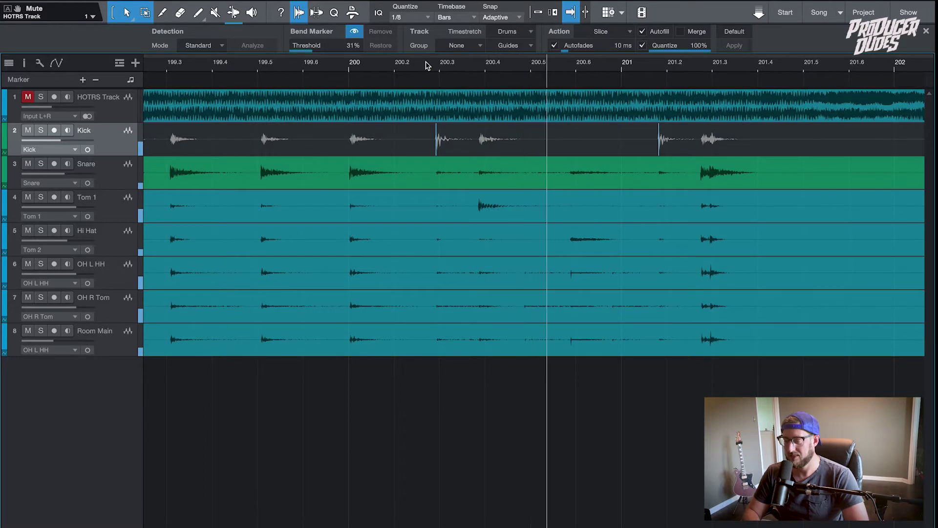
{"action": "scroll", "coordinate": [428, 66], "scroll_direction": "down", "scroll_amount": 5}
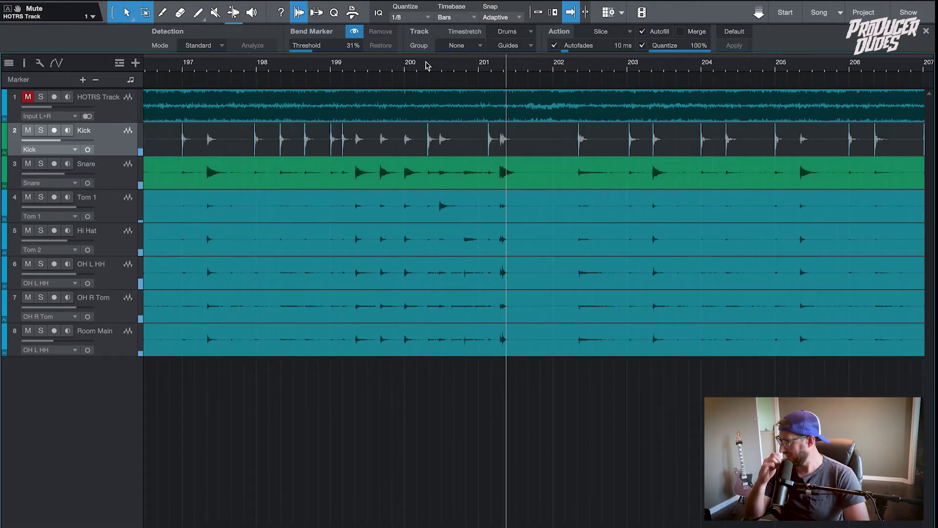
{"action": "scroll", "coordinate": [438, 83], "scroll_direction": "down", "scroll_amount": 2}
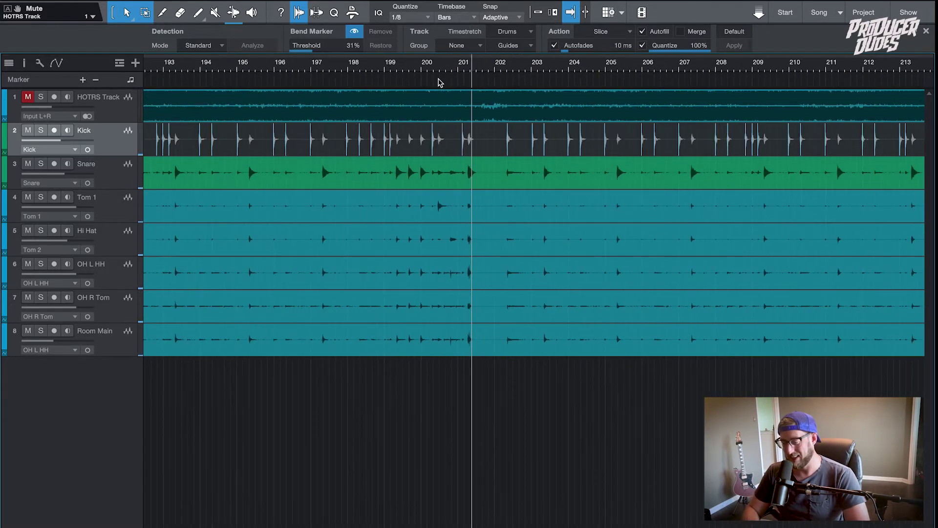
{"action": "scroll", "coordinate": [473, 146], "scroll_direction": "up", "scroll_amount": 4}
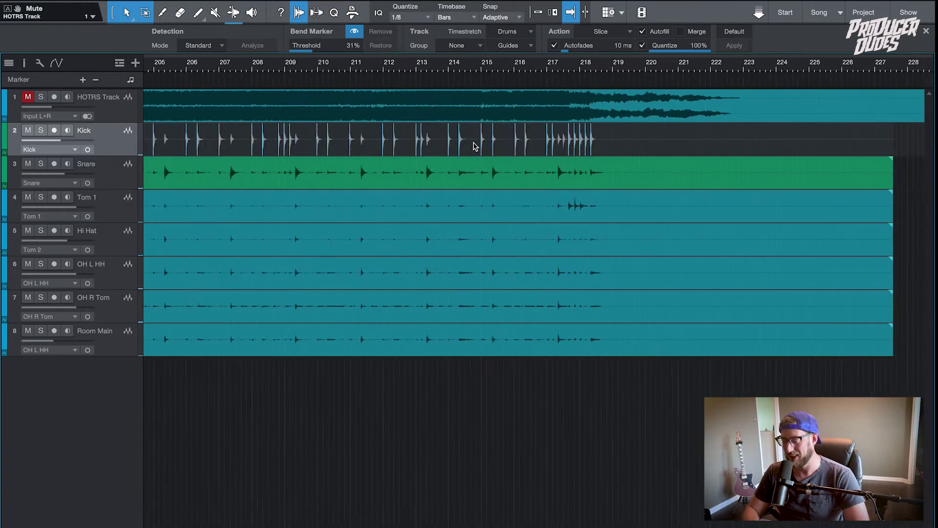
{"action": "scroll", "coordinate": [473, 145], "scroll_direction": "up", "scroll_amount": 5}
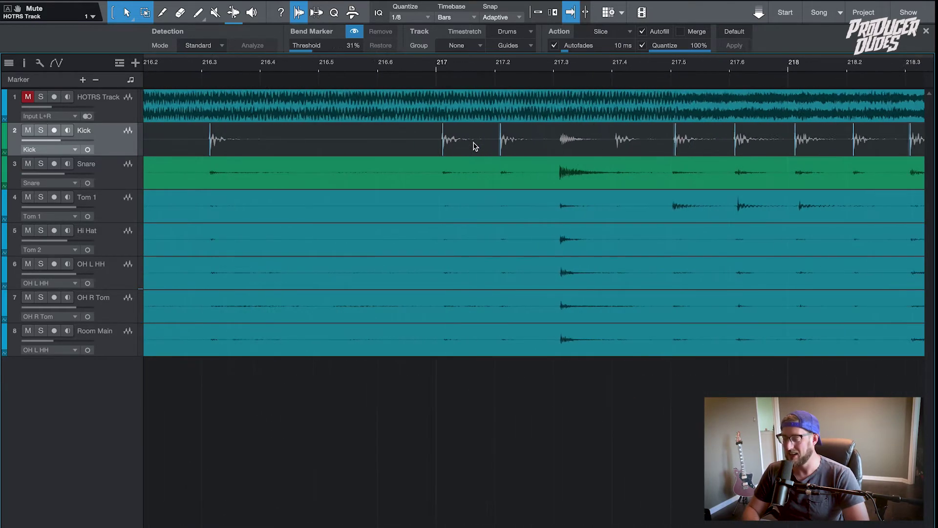
{"action": "left_click_drag", "start_coordinate": [524, 137], "coordinate": [518, 137]}
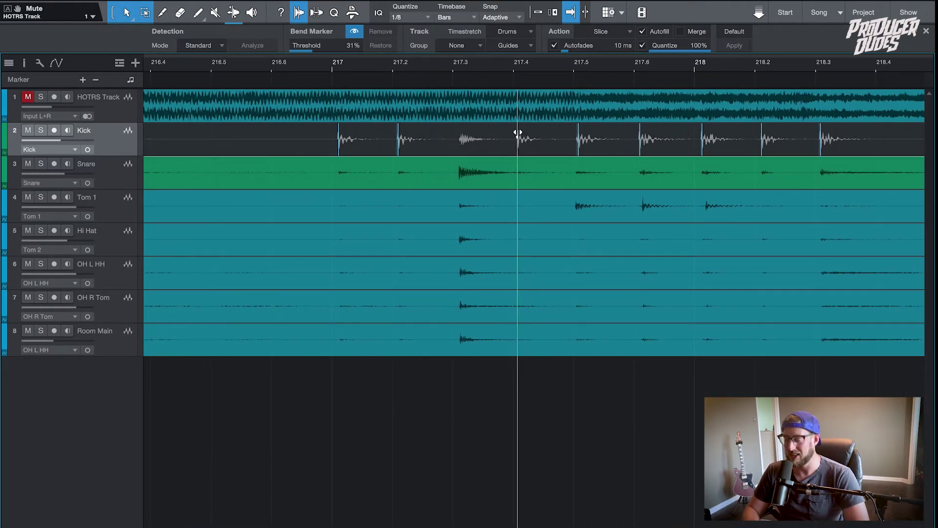
{"action": "scroll", "coordinate": [581, 142], "scroll_direction": "down", "scroll_amount": 6}
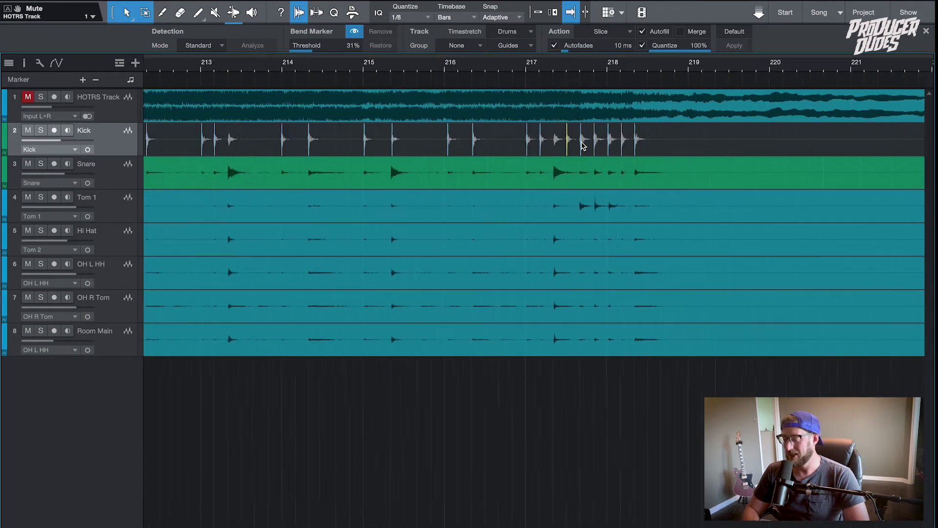
Drag-select all Snare clips and run Detect Transients on them.
{"action": "scroll", "coordinate": [582, 145], "scroll_direction": "down", "scroll_amount": 8}
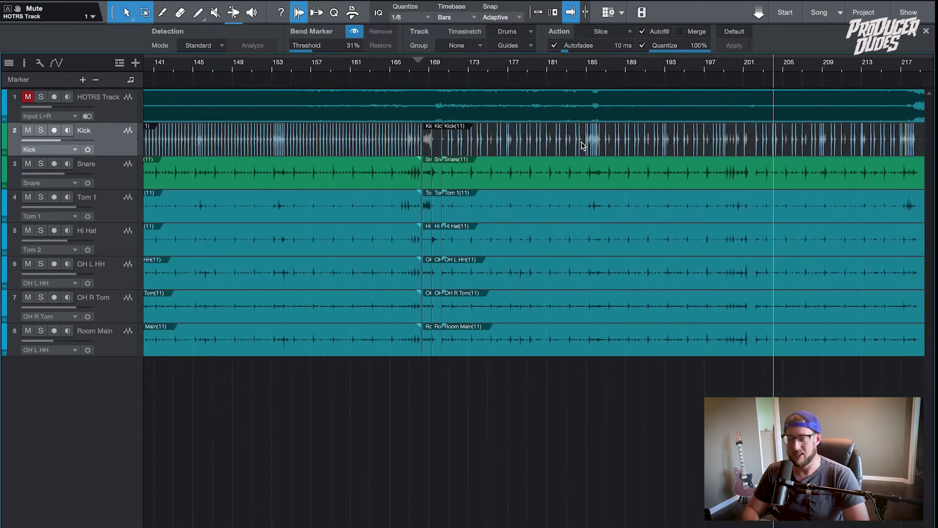
{"action": "scroll", "coordinate": [582, 145], "scroll_direction": "left", "scroll_amount": 10}
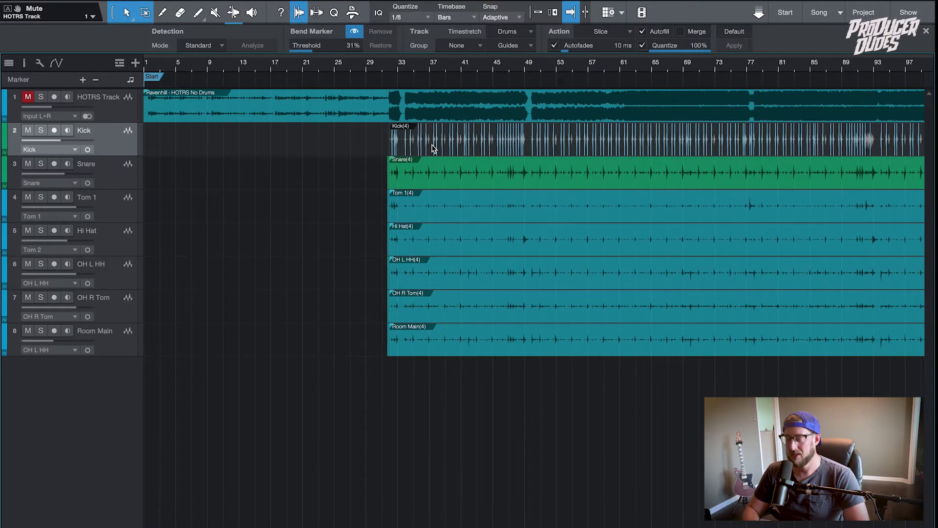
{"action": "scroll", "coordinate": [432, 148], "scroll_direction": "down", "scroll_amount": 3}
{"action": "scroll", "coordinate": [432, 148], "scroll_direction": "down", "scroll_amount": 3}
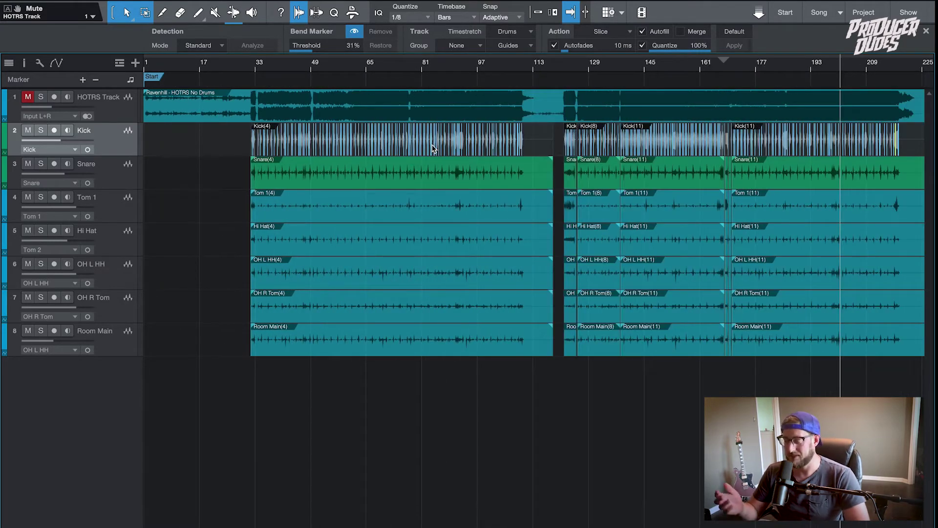
{"action": "scroll", "coordinate": [432, 148], "scroll_direction": "down", "scroll_amount": 3}
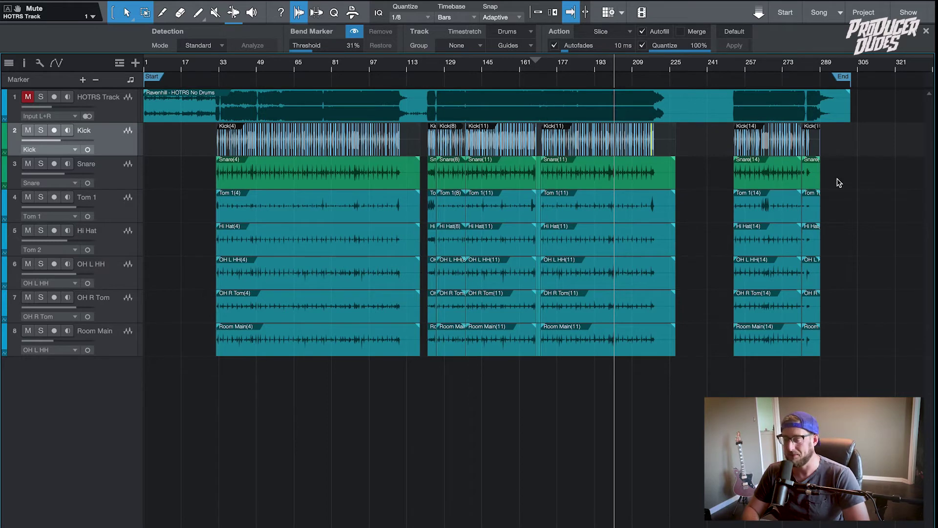
{"action": "left_click_drag", "start_coordinate": [839, 183], "coordinate": [246, 179]}
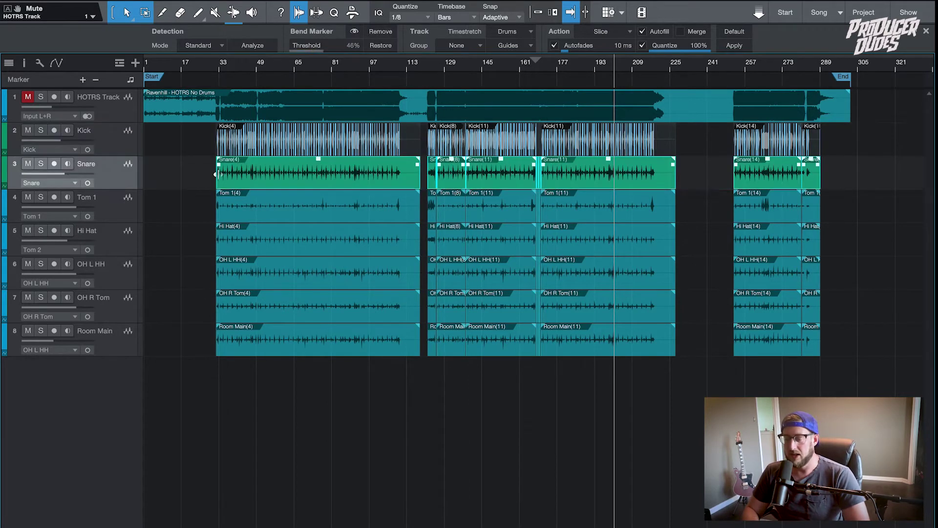
{"action": "right_click", "coordinate": [307, 183]}
{"action": "left_click", "coordinate": [400, 333]}
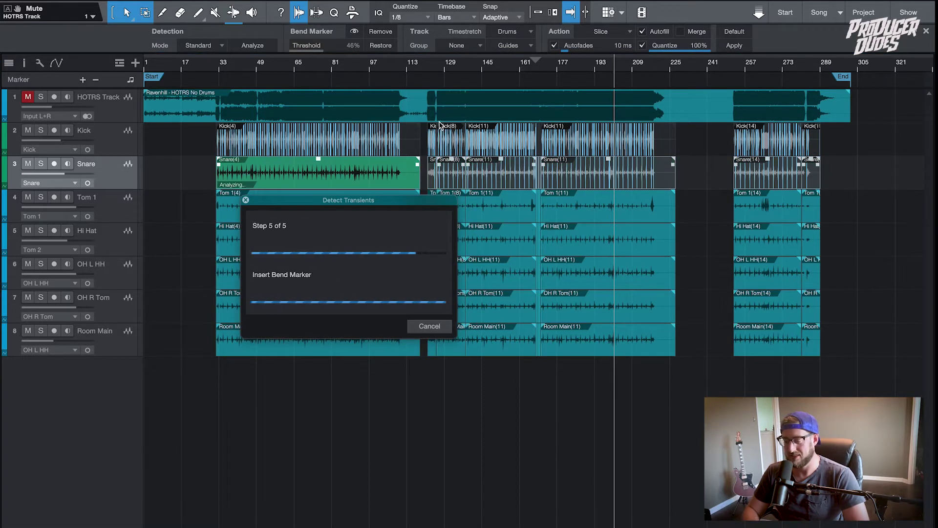
{"action": "scroll", "coordinate": [315, 164], "scroll_direction": "up", "scroll_amount": 5}
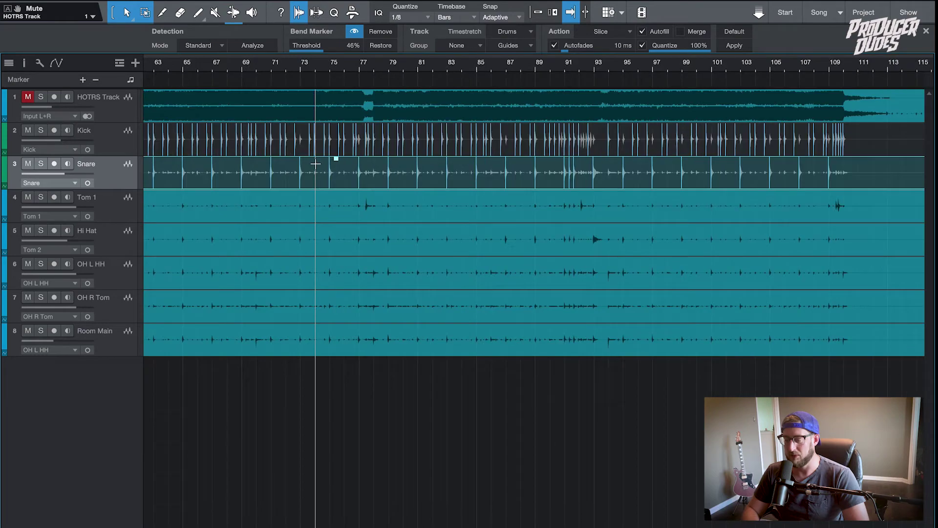
Scroll along the Snare track up to the fill near bar 168, checking its bend markers.
{"action": "scroll", "coordinate": [315, 164], "scroll_direction": "up", "scroll_amount": 4}
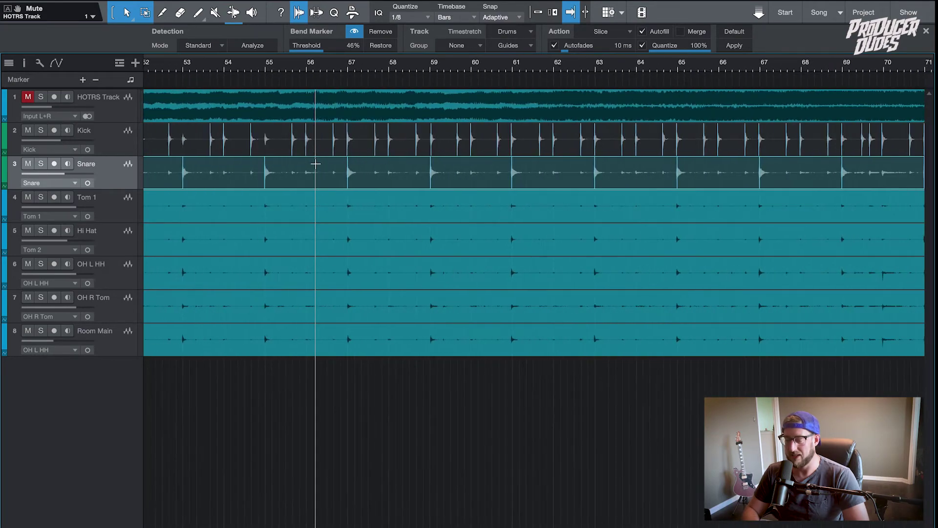
{"action": "scroll", "coordinate": [315, 164], "scroll_direction": "down", "scroll_amount": 3}
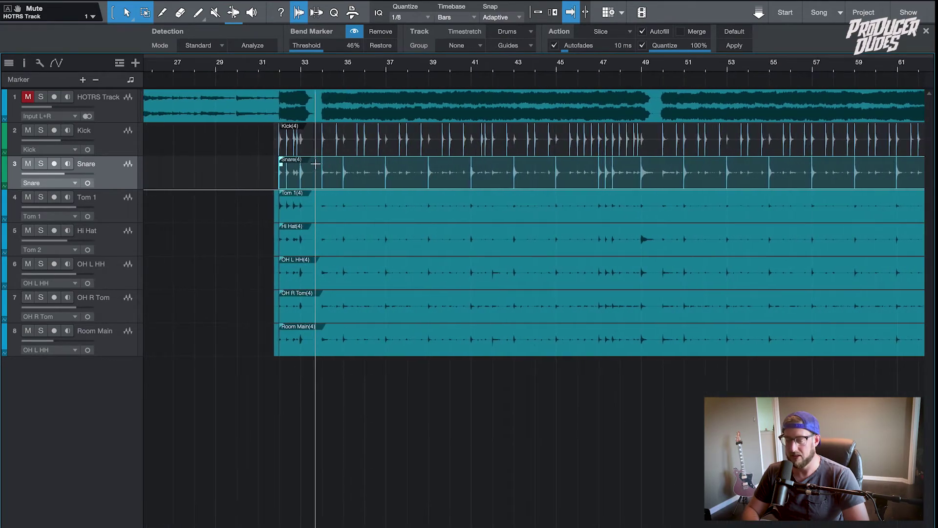
{"action": "scroll", "coordinate": [376, 72], "scroll_direction": "up", "scroll_amount": 5}
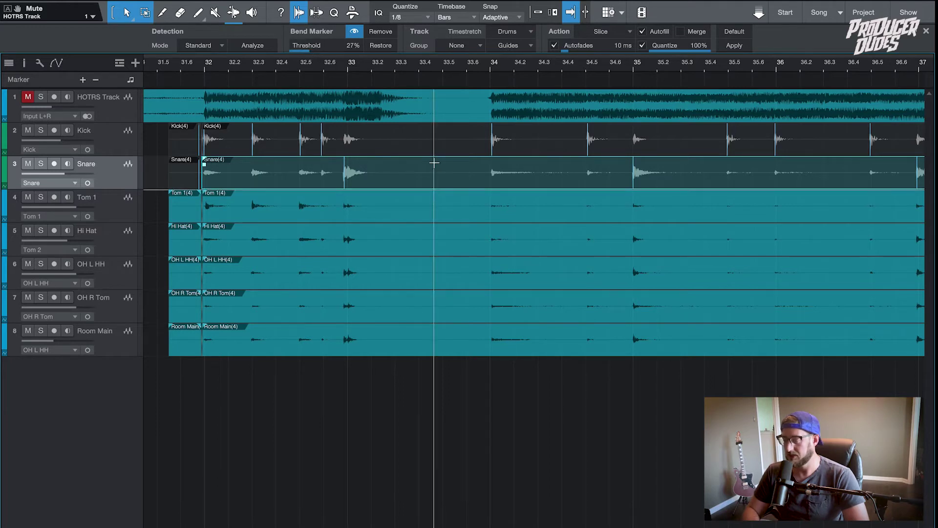
{"action": "scroll", "coordinate": [434, 162], "scroll_direction": "down", "scroll_amount": 3}
{"action": "scroll", "coordinate": [434, 163], "scroll_direction": "right", "scroll_amount": 10}
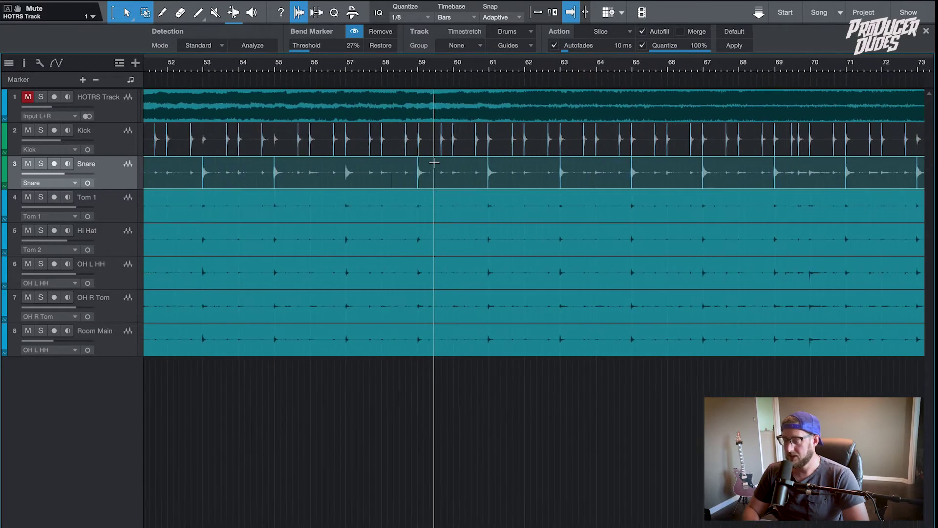
{"action": "scroll", "coordinate": [434, 163], "scroll_direction": "right", "scroll_amount": 8}
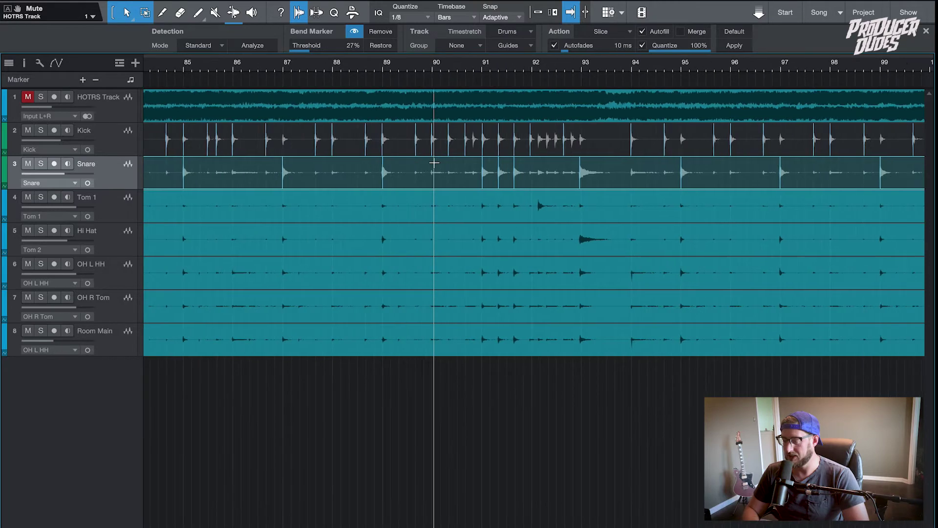
{"action": "scroll", "coordinate": [434, 163], "scroll_direction": "right", "scroll_amount": 10}
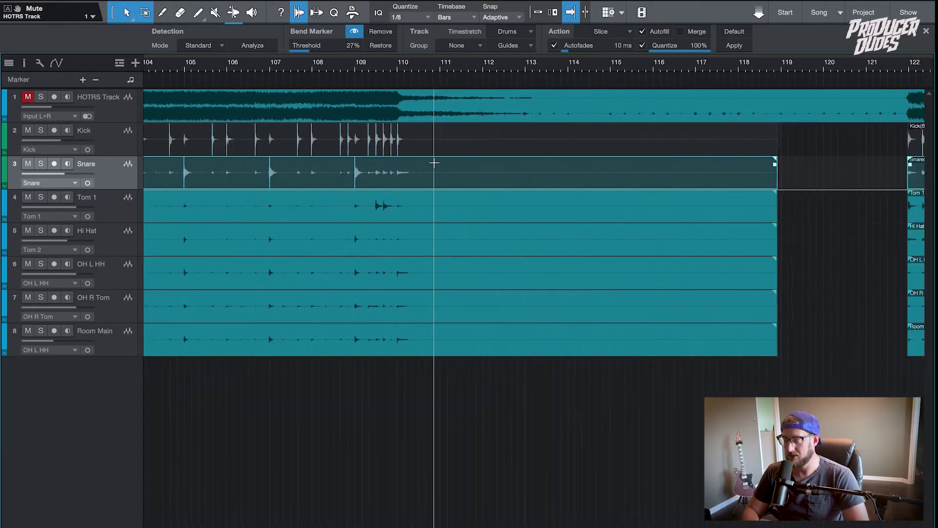
{"action": "scroll", "coordinate": [434, 163], "scroll_direction": "right", "scroll_amount": 6}
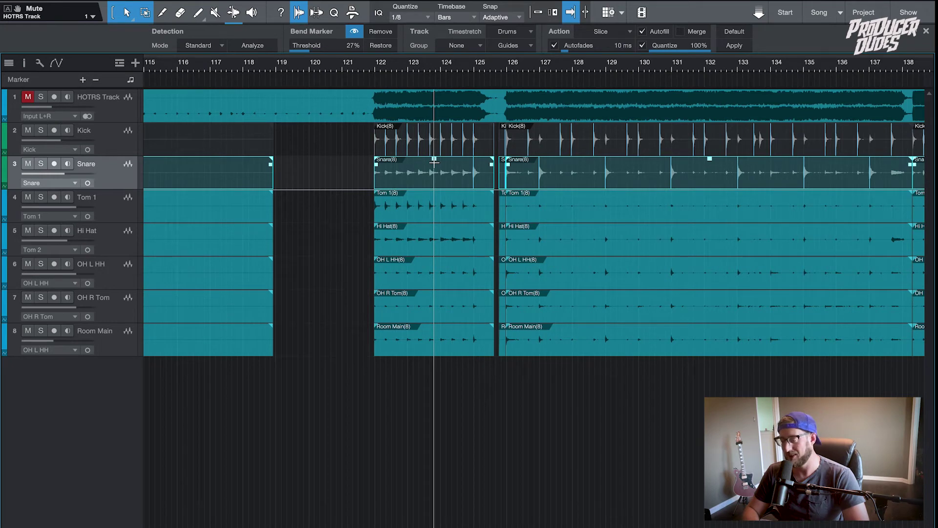
{"action": "scroll", "coordinate": [434, 163], "scroll_direction": "down", "scroll_amount": 3}
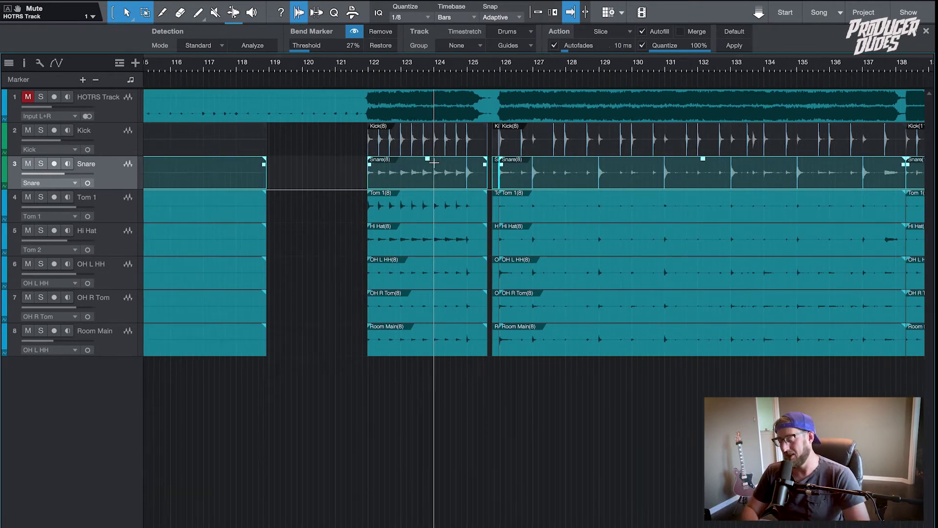
{"action": "scroll", "coordinate": [434, 163], "scroll_direction": "right", "scroll_amount": 10}
{"action": "scroll", "coordinate": [434, 163], "scroll_direction": "up", "scroll_amount": 3}
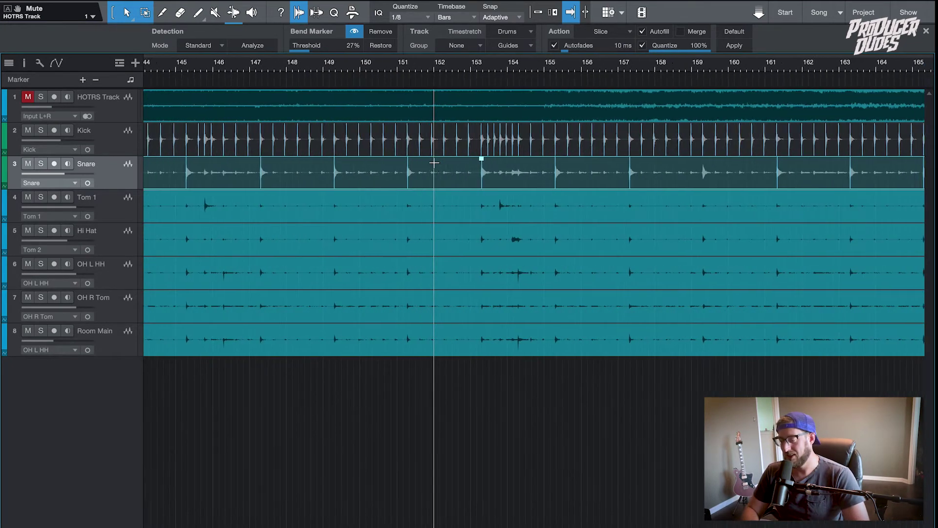
{"action": "scroll", "coordinate": [434, 163], "scroll_direction": "right", "scroll_amount": 5}
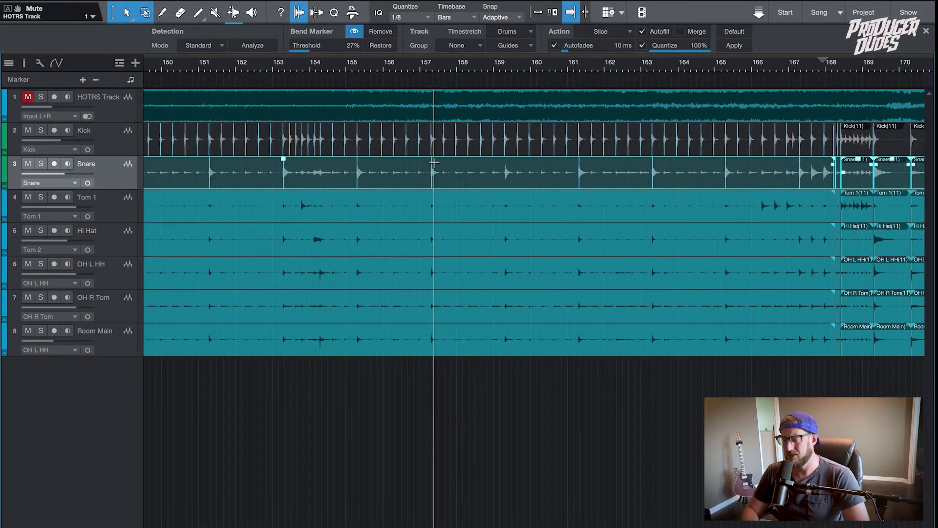
{"action": "scroll", "coordinate": [532, 148], "scroll_direction": "up", "scroll_amount": 2}
Delete the stray short slice just after bar 168.2 from all eight drum tracks.
{"action": "scroll", "coordinate": [533, 148], "scroll_direction": "right", "scroll_amount": 5}
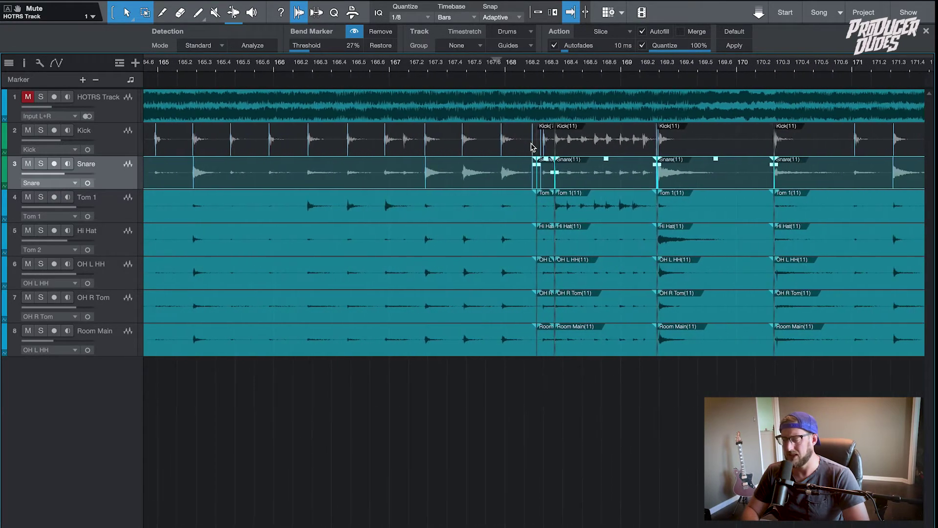
{"action": "scroll", "coordinate": [522, 201], "scroll_direction": "up", "scroll_amount": 3}
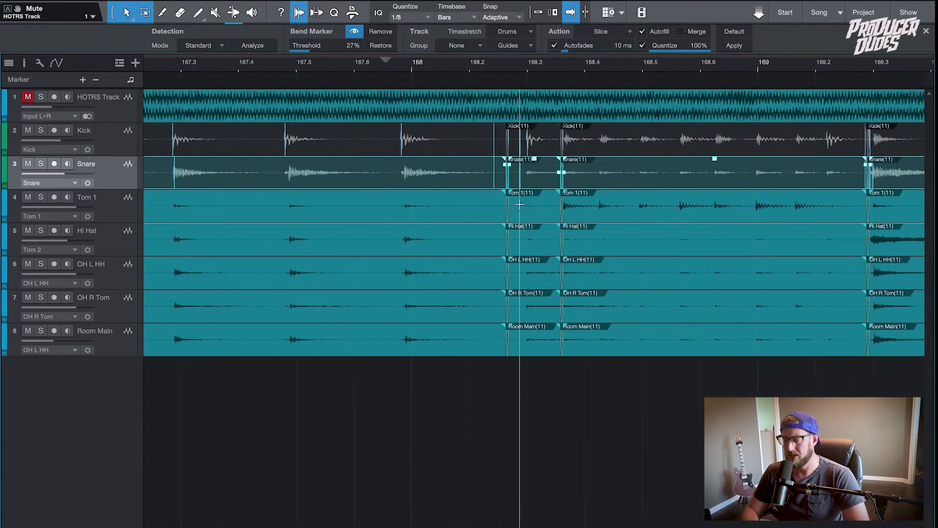
{"action": "left_click", "coordinate": [556, 150]}
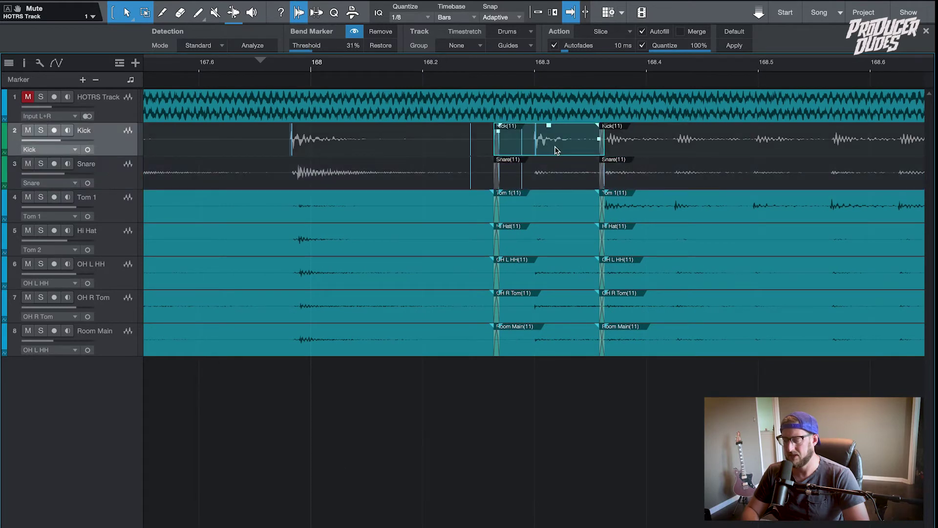
{"action": "left_click", "coordinate": [472, 150]}
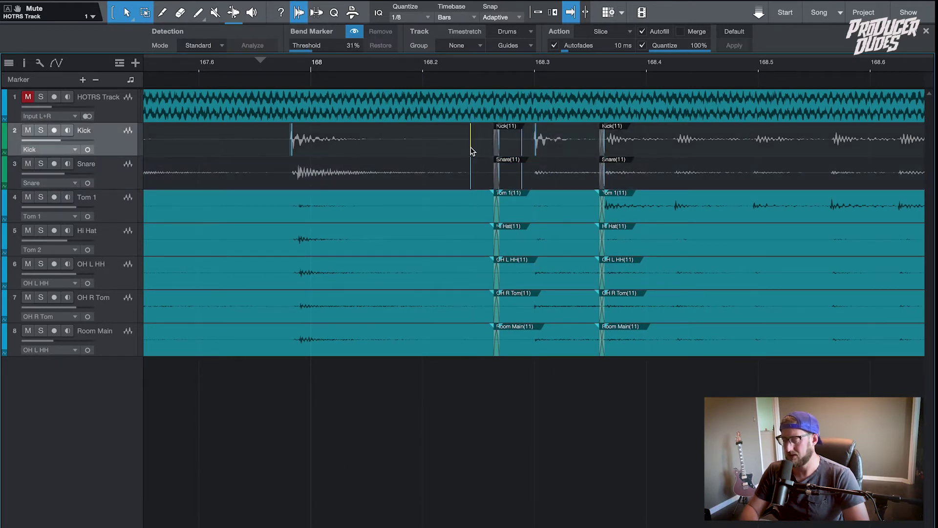
{"action": "left_click", "coordinate": [470, 175]}
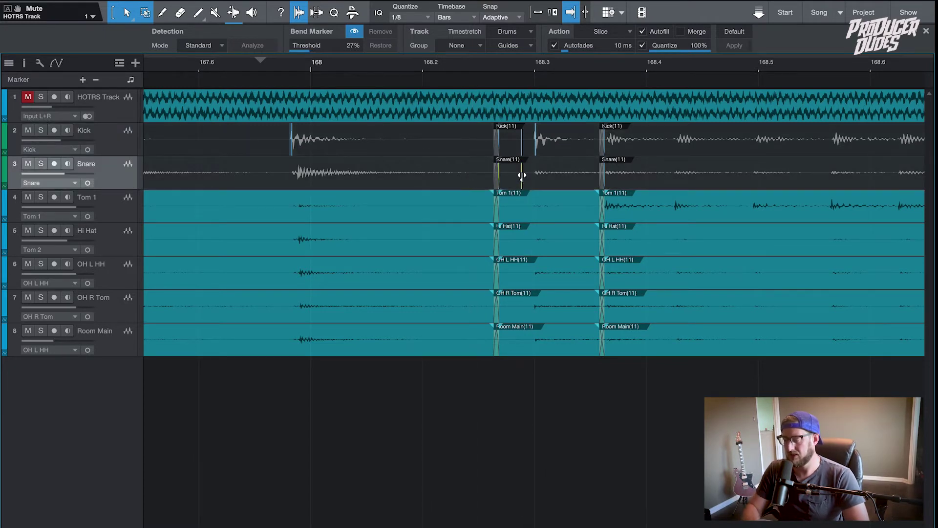
{"action": "left_click", "coordinate": [524, 149]}
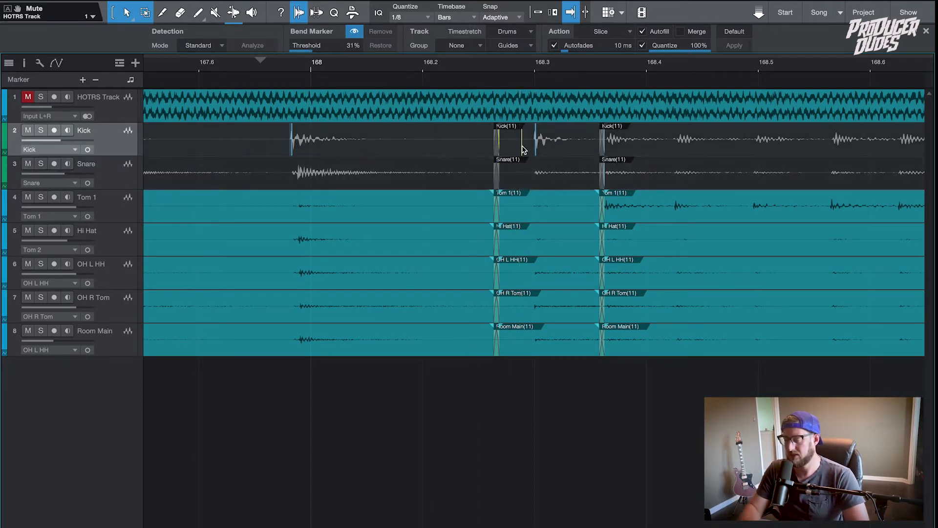
{"action": "left_click", "coordinate": [524, 149]}
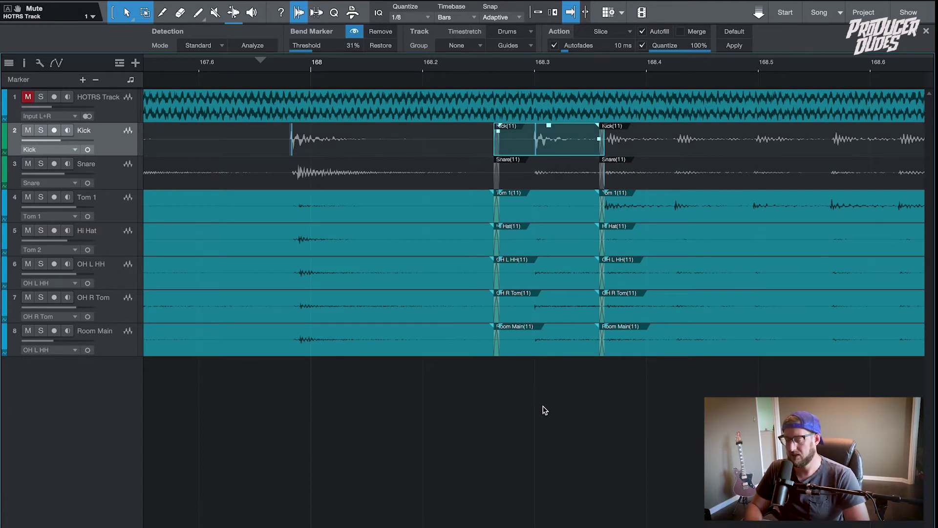
{"action": "left_click", "coordinate": [546, 150]}
{"action": "key", "text": "Delete"}
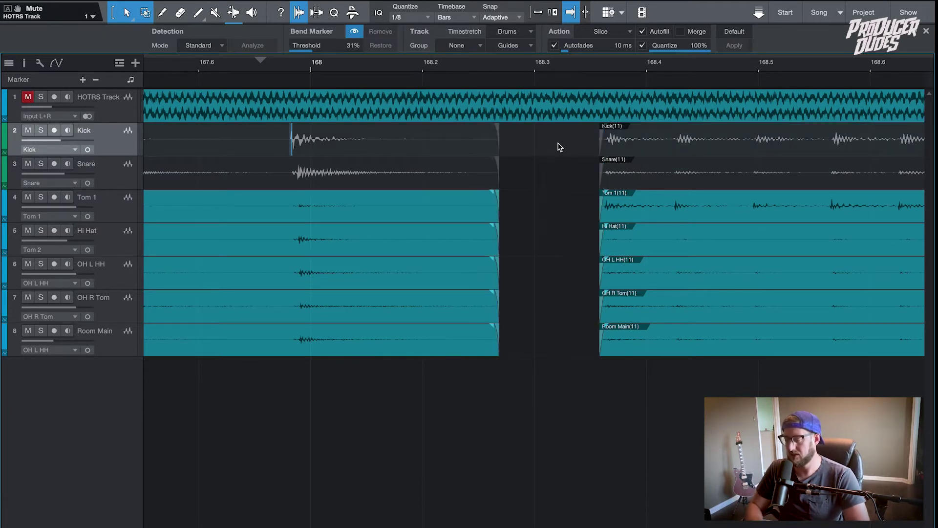
Select the events right of the gap on all tracks and pull their starts left.
{"action": "left_click_drag", "start_coordinate": [560, 147], "coordinate": [498, 337]}
{"action": "scroll", "coordinate": [499, 337], "scroll_direction": "down", "scroll_amount": 3}
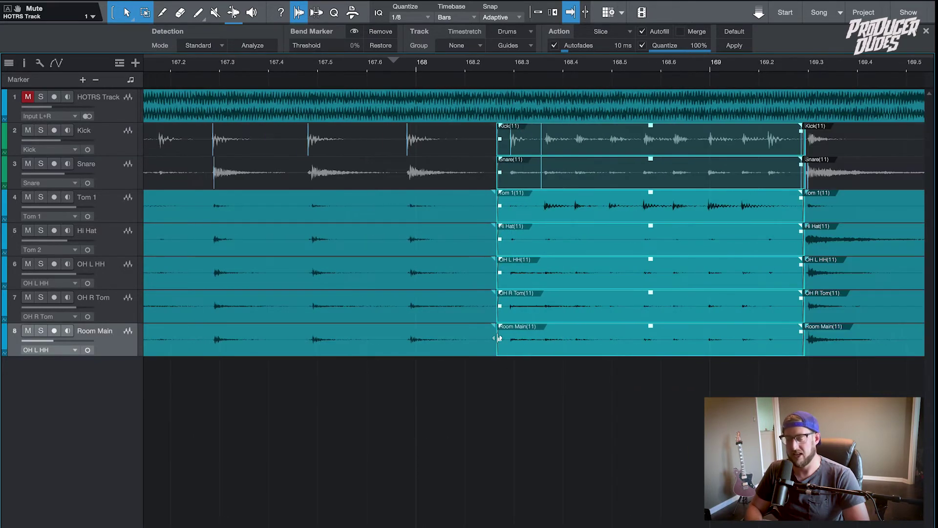
{"action": "scroll", "coordinate": [499, 338], "scroll_direction": "down", "scroll_amount": 10}
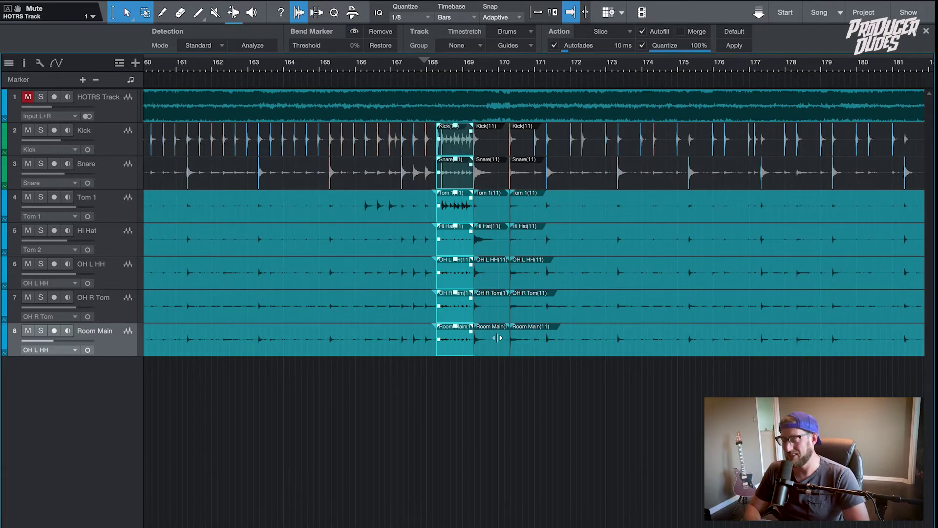
{"action": "scroll", "coordinate": [498, 338], "scroll_direction": "down", "scroll_amount": 10}
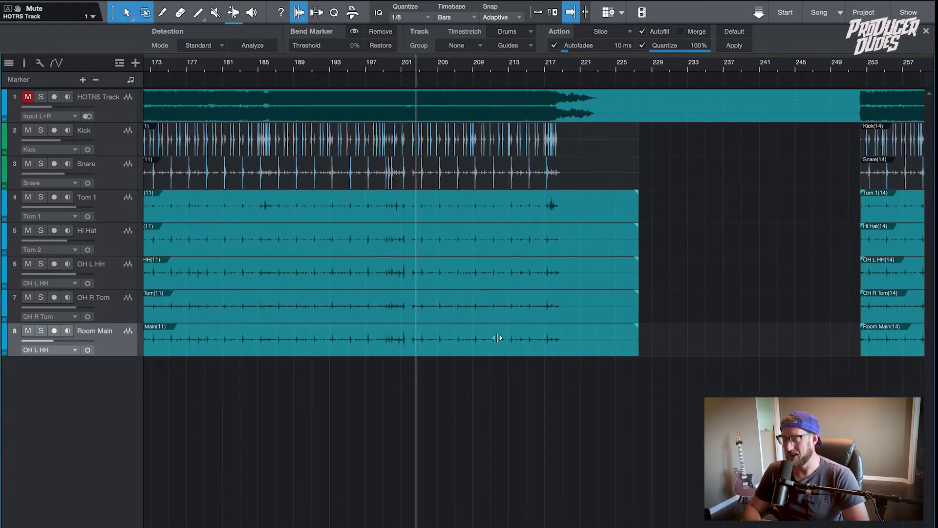
{"action": "scroll", "coordinate": [498, 339], "scroll_direction": "down", "scroll_amount": 5}
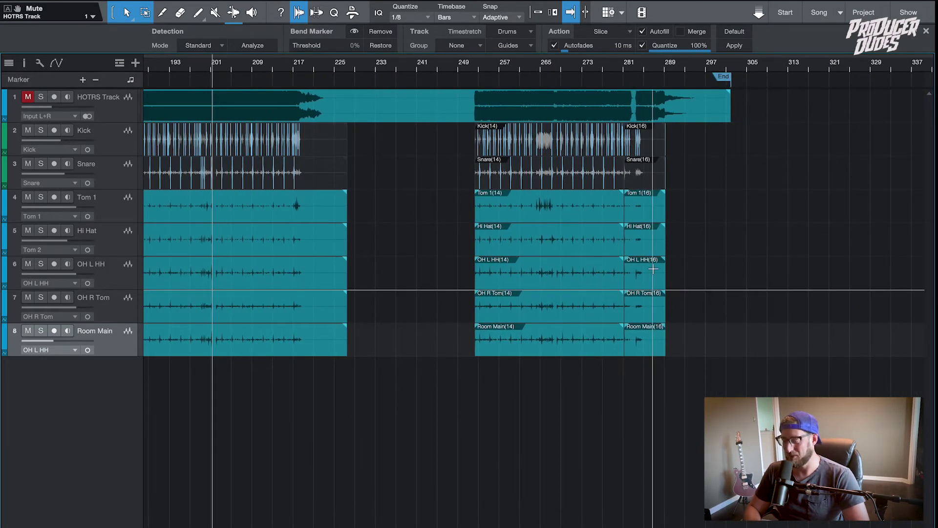
{"action": "scroll", "coordinate": [655, 269], "scroll_direction": "up", "scroll_amount": 8}
{"action": "scroll", "coordinate": [653, 269], "scroll_direction": "down", "scroll_amount": 6}
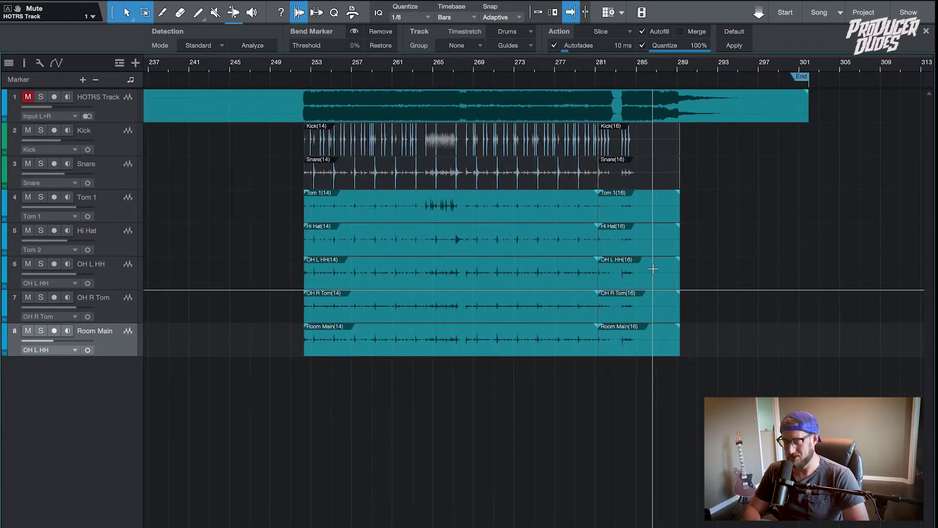
{"action": "scroll", "coordinate": [654, 269], "scroll_direction": "left", "scroll_amount": 10}
{"action": "scroll", "coordinate": [653, 269], "scroll_direction": "down", "scroll_amount": 3}
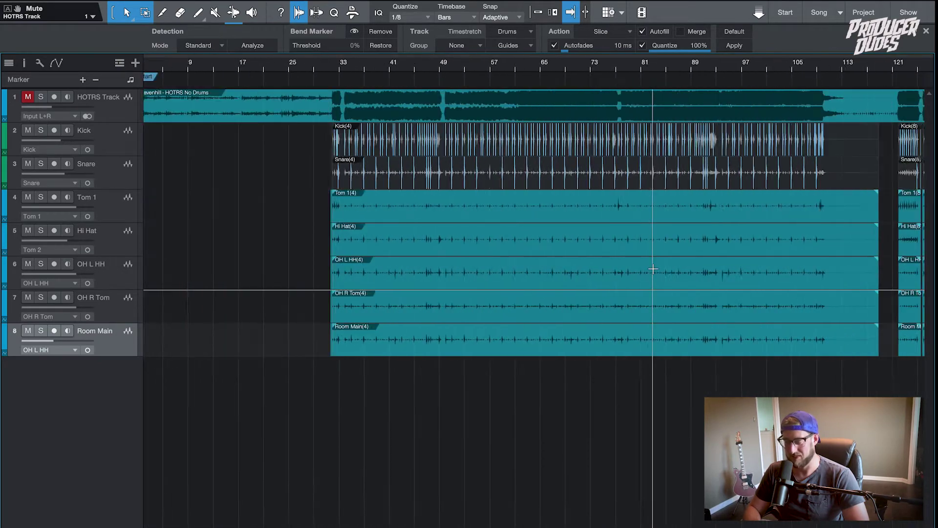
{"action": "scroll", "coordinate": [653, 269], "scroll_direction": "down", "scroll_amount": 2}
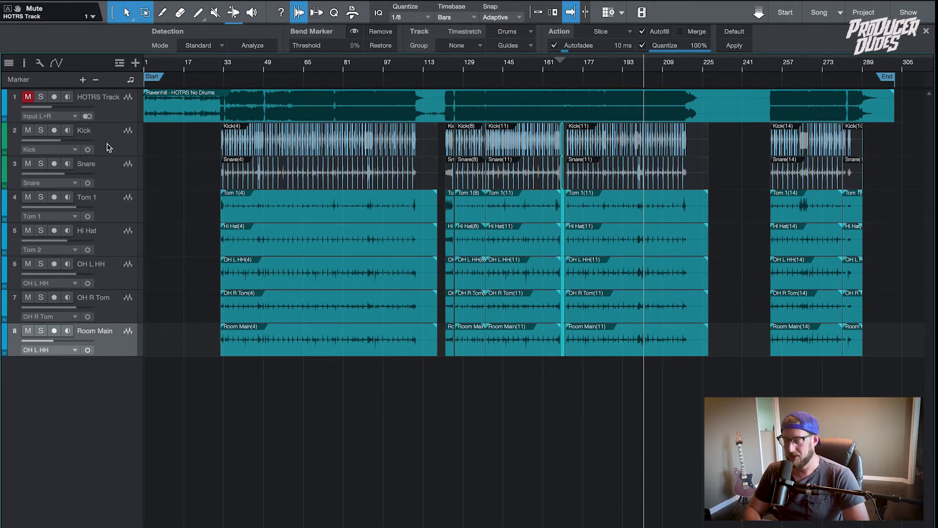
{"action": "scroll", "coordinate": [205, 154], "scroll_direction": "up", "scroll_amount": 2}
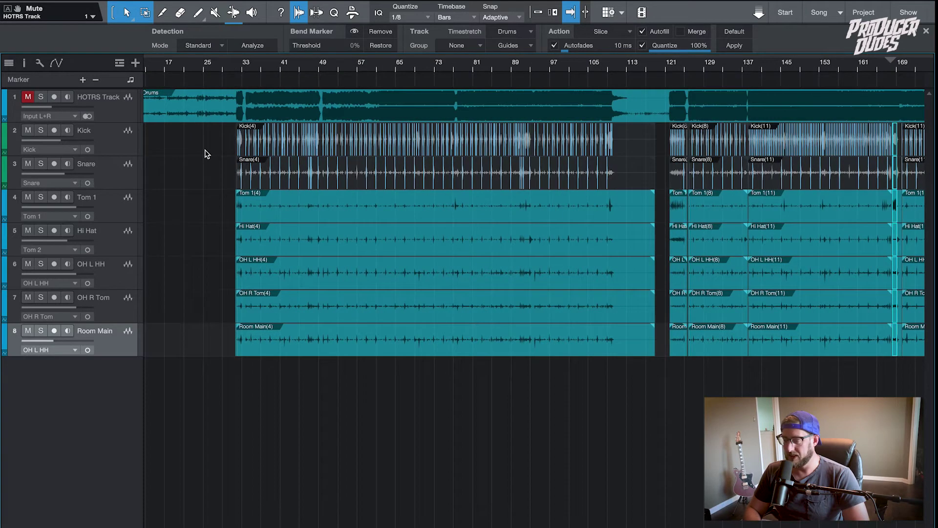
{"action": "scroll", "coordinate": [205, 154], "scroll_direction": "down", "scroll_amount": 4}
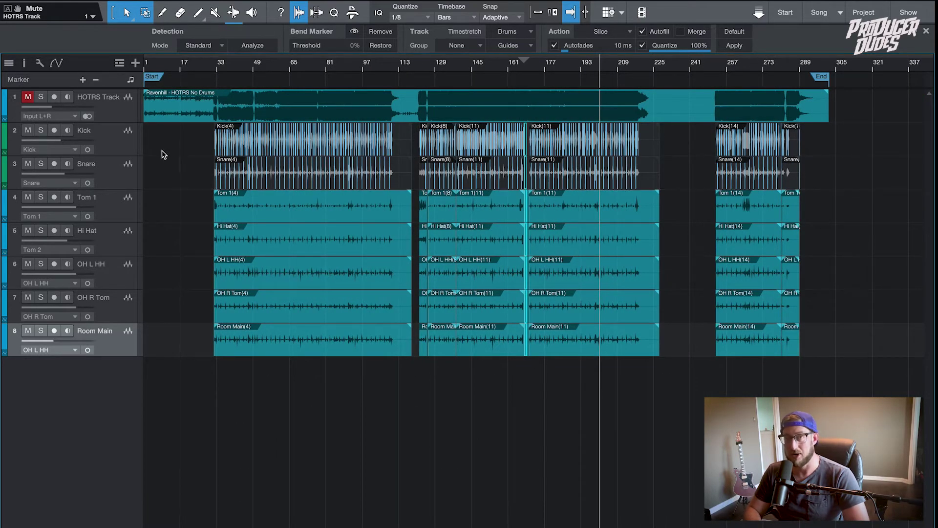
{"action": "left_click", "coordinate": [122, 153]}
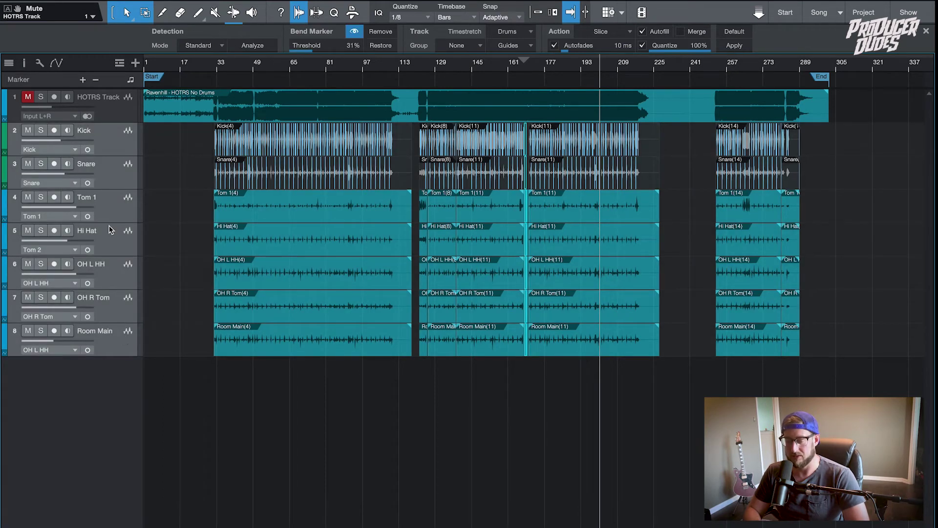
Group the selected drum tracks into a new group named 'Drums'.
{"action": "right_click", "coordinate": [108, 204]}
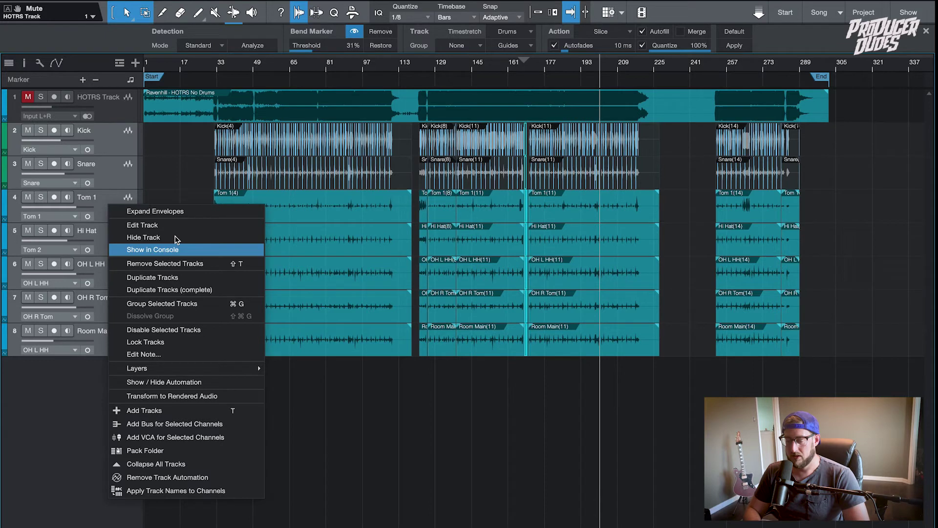
{"action": "left_click", "coordinate": [185, 305]}
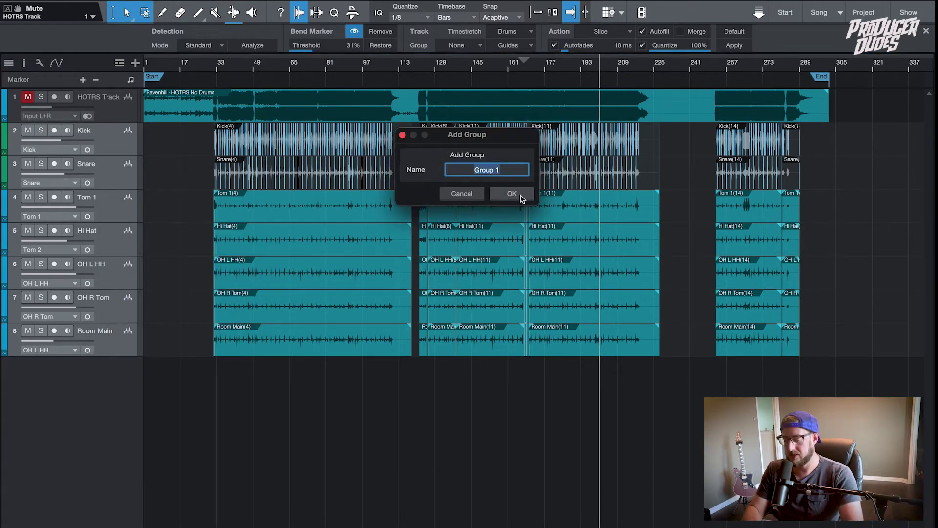
{"action": "type", "text": "Drums"}
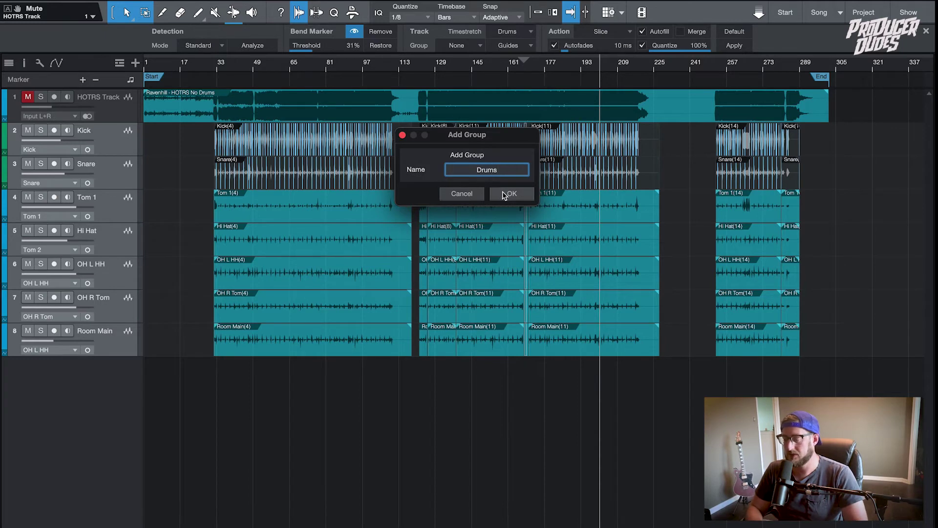
{"action": "left_click", "coordinate": [511, 193]}
Click each drum section's events to confirm they select together as a group.
{"action": "key", "text": "w"}
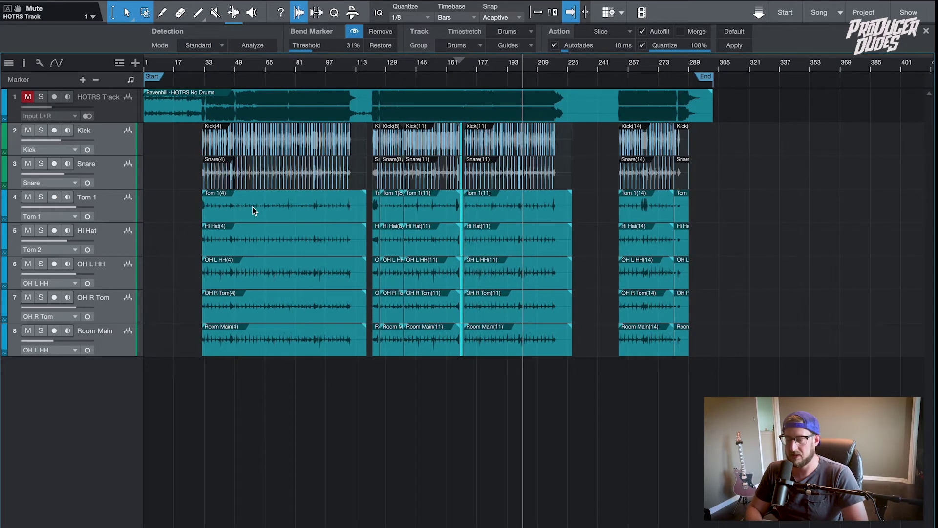
{"action": "left_click", "coordinate": [285, 218]}
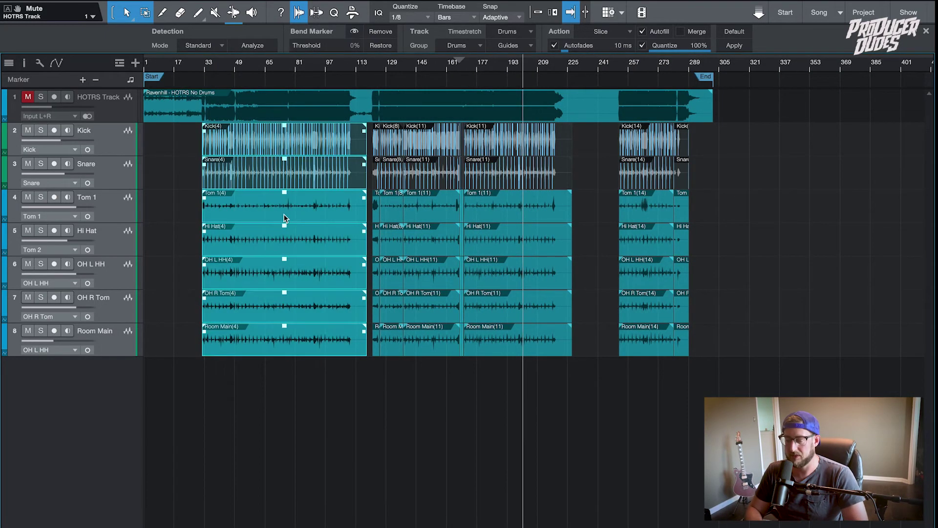
{"action": "left_click", "coordinate": [435, 212]}
{"action": "left_click", "coordinate": [538, 209]}
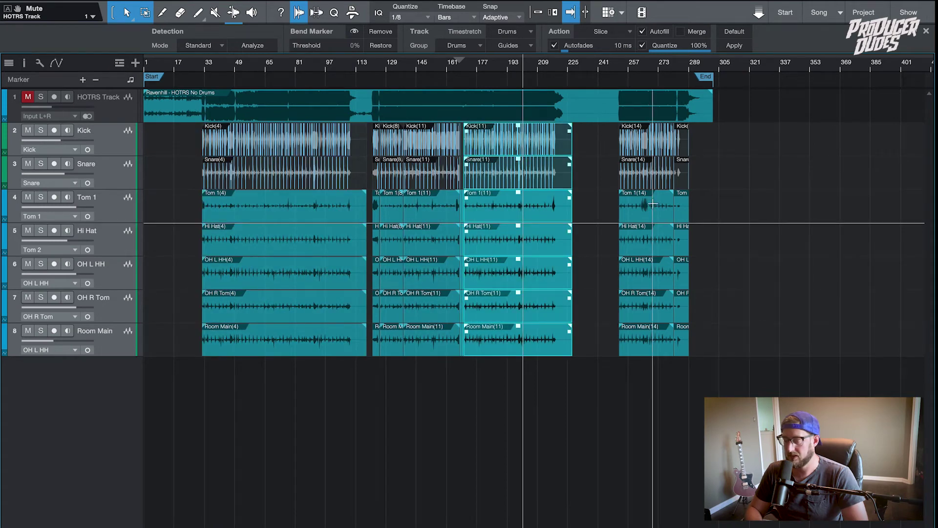
{"action": "left_click", "coordinate": [649, 224]}
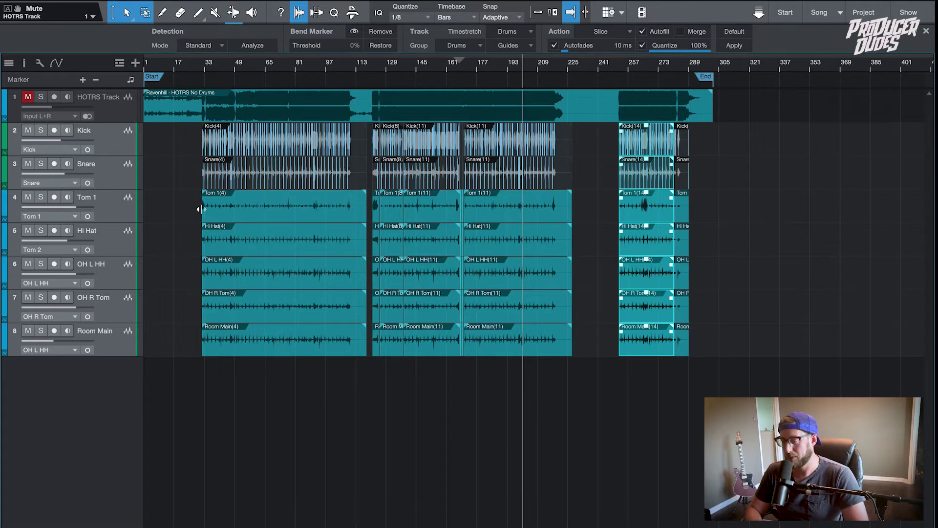
{"action": "key", "text": "w"}
{"action": "key", "text": "w"}
{"action": "key", "text": "e"}
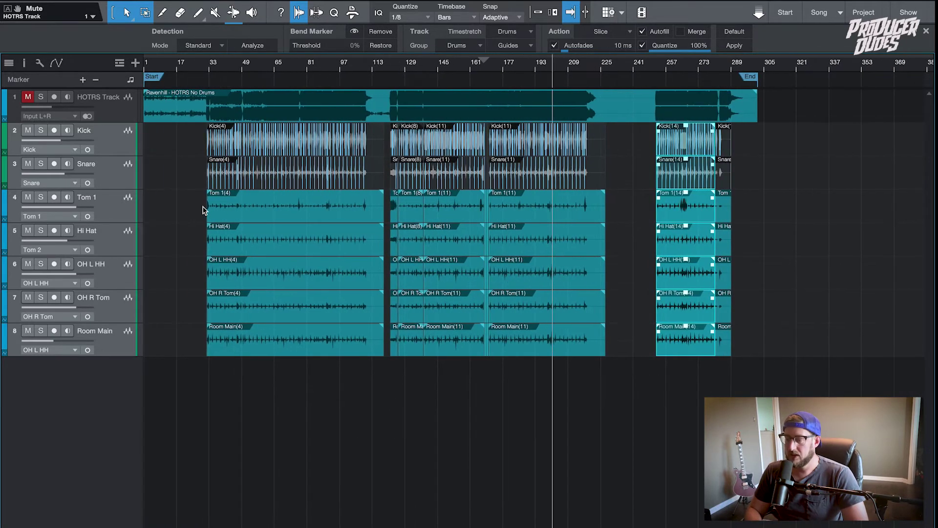
{"action": "key", "text": "w"}
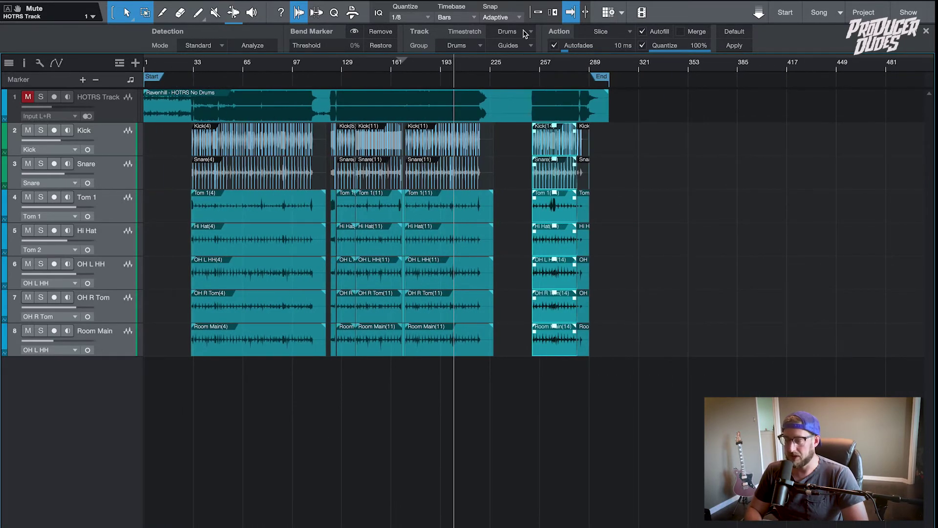
Uncheck Tom 1, Hi Hat, OH L HH, OH R Tom and Room Main as Audio Bend guides, keeping Kick and Snare.
{"action": "left_click", "coordinate": [529, 44]}
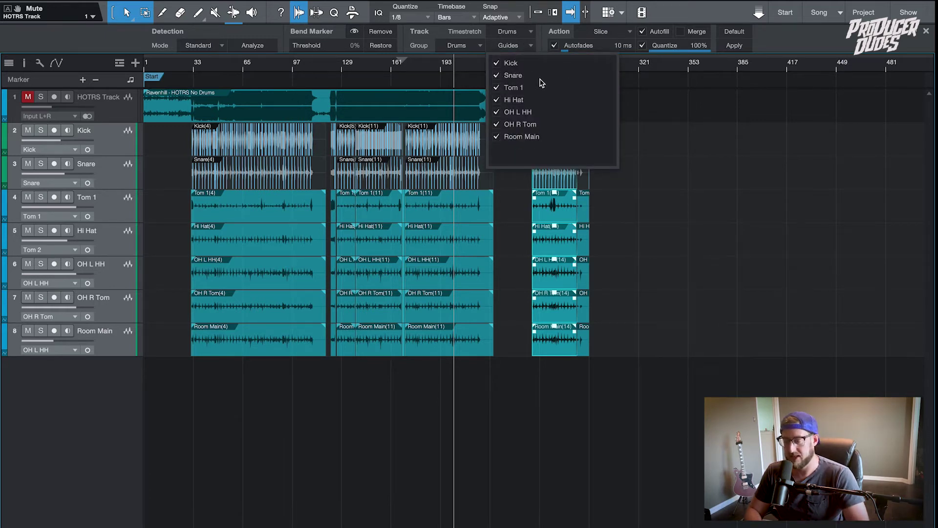
{"action": "left_click_drag", "start_coordinate": [497, 88], "coordinate": [498, 167]}
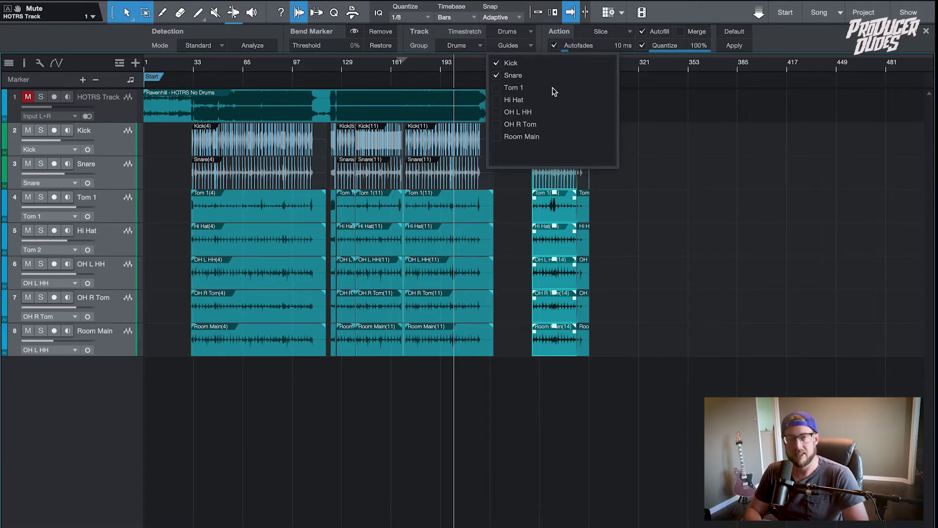
{"action": "left_click", "coordinate": [533, 47]}
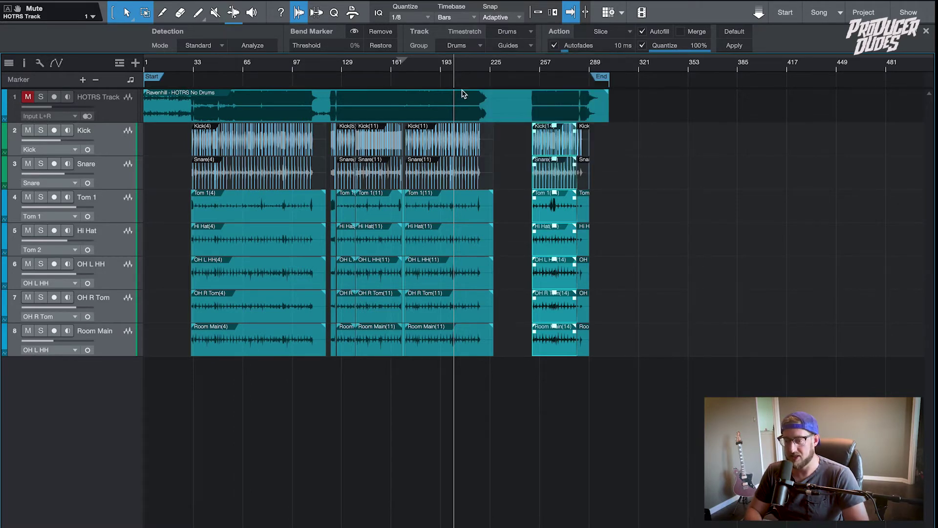
{"action": "scroll", "coordinate": [205, 161], "scroll_direction": "up", "scroll_amount": 10}
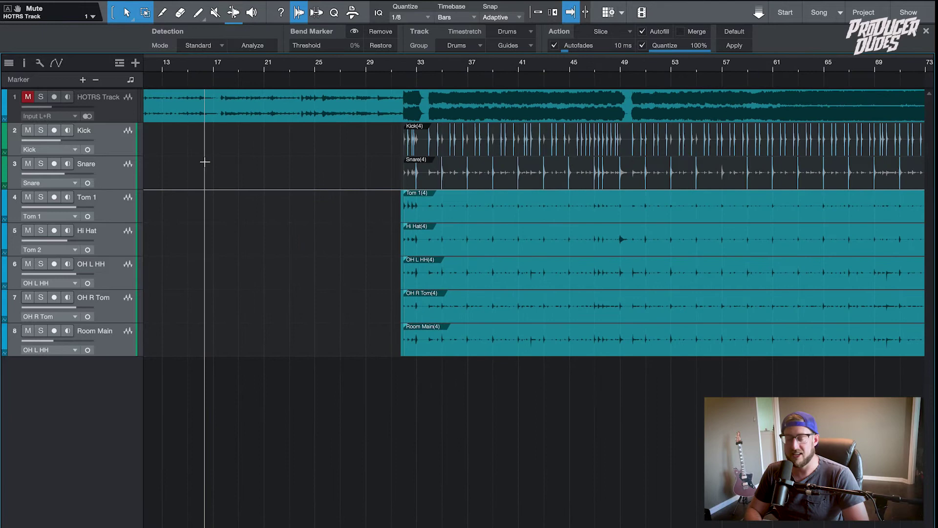
{"action": "scroll", "coordinate": [205, 161], "scroll_direction": "right", "scroll_amount": 3}
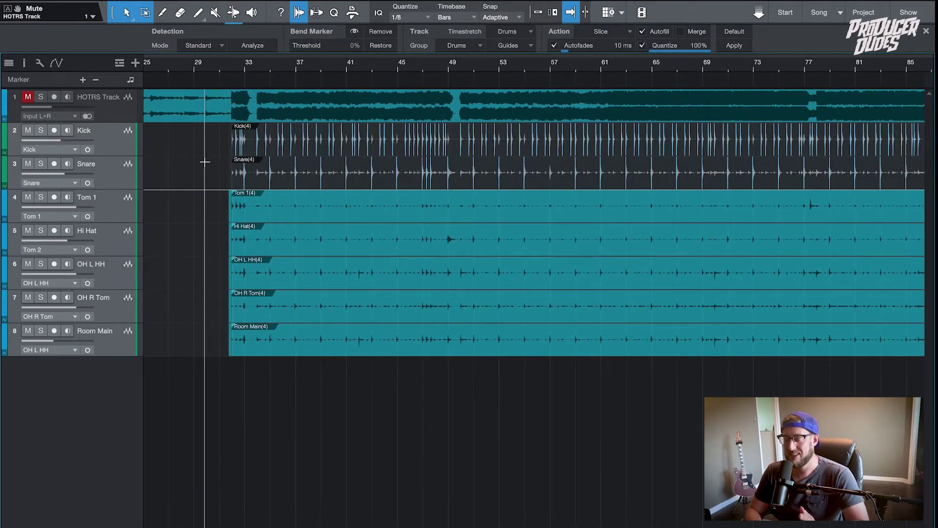
{"action": "scroll", "coordinate": [205, 162], "scroll_direction": "up", "scroll_amount": 2}
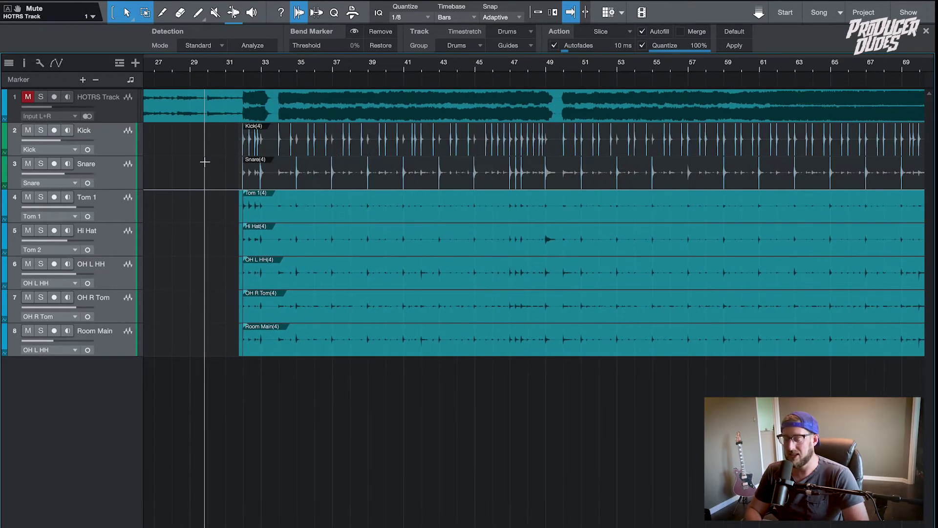
{"action": "scroll", "coordinate": [205, 162], "scroll_direction": "down", "scroll_amount": 6}
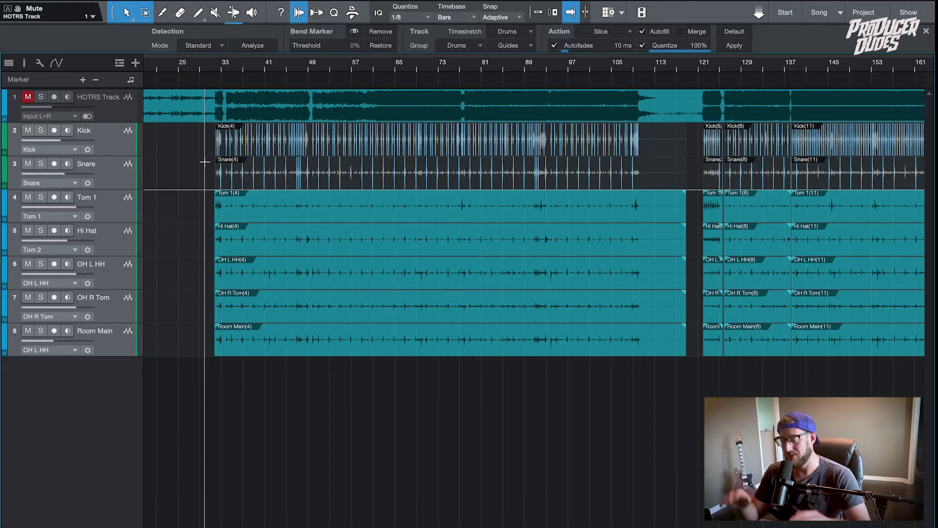
{"action": "scroll", "coordinate": [209, 107], "scroll_direction": "up", "scroll_amount": 4}
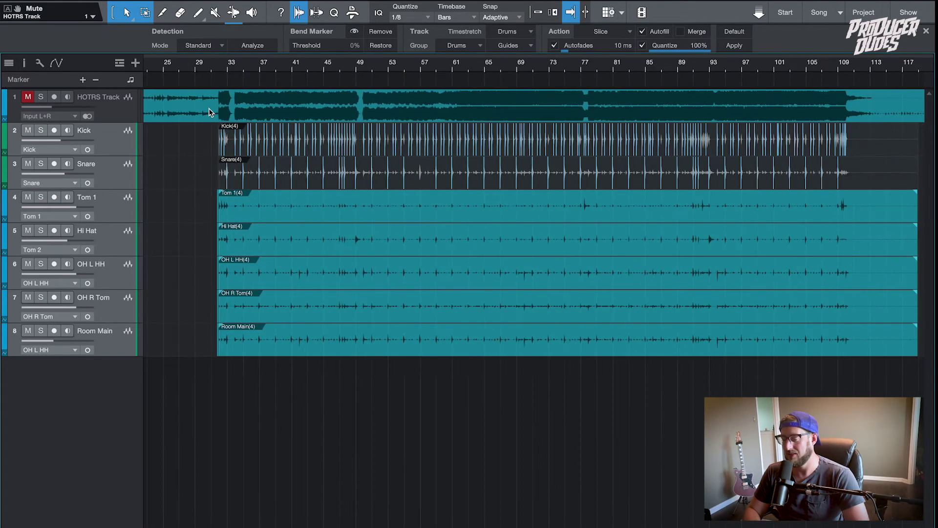
{"action": "scroll", "coordinate": [210, 108], "scroll_direction": "down", "scroll_amount": 6}
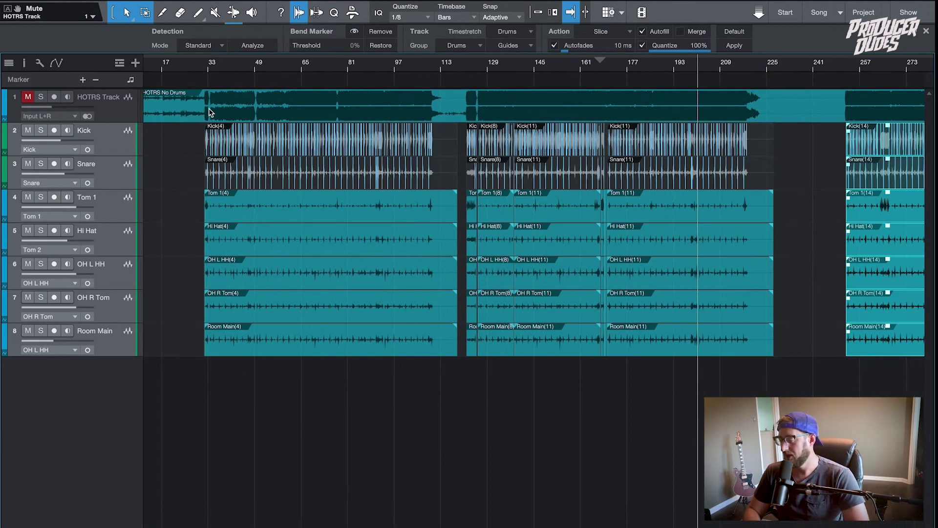
{"action": "scroll", "coordinate": [209, 108], "scroll_direction": "down", "scroll_amount": 3}
{"action": "scroll", "coordinate": [209, 108], "scroll_direction": "up", "scroll_amount": 4}
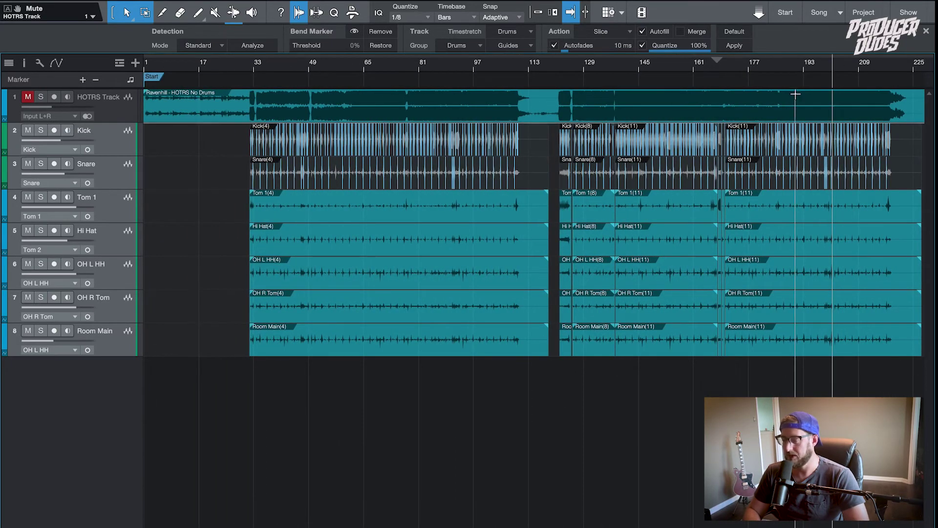
{"action": "scroll", "coordinate": [483, 263], "scroll_direction": "down", "scroll_amount": 3}
Select every drum event in the song and quantize them.
{"action": "scroll", "coordinate": [484, 263], "scroll_direction": "down", "scroll_amount": 2}
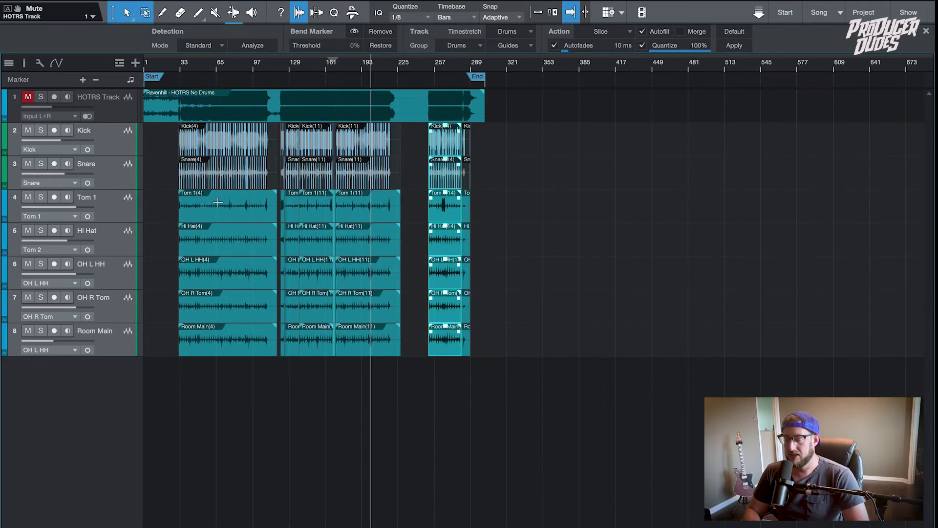
{"action": "key", "text": "ctrl+a"}
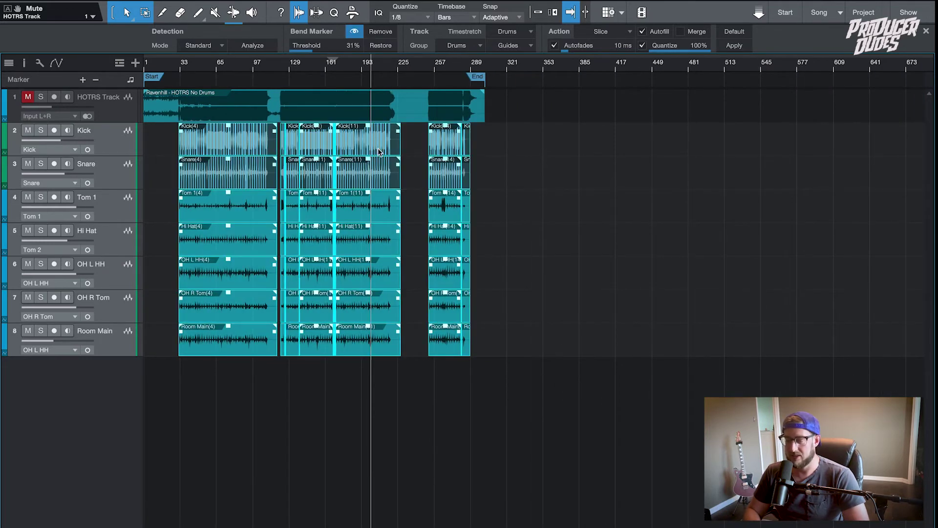
{"action": "scroll", "coordinate": [350, 141], "scroll_direction": "up", "scroll_amount": 3}
{"action": "scroll", "coordinate": [565, 79], "scroll_direction": "down", "scroll_amount": 2}
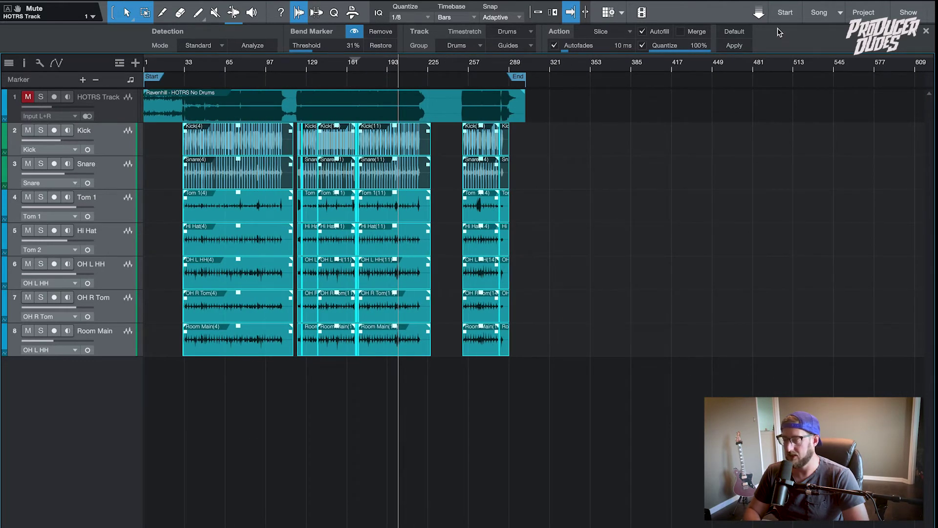
{"action": "left_click", "coordinate": [722, 47]}
Place the playhead near bar 33 where the drums begin.
{"action": "scroll", "coordinate": [372, 143], "scroll_direction": "up", "scroll_amount": 5}
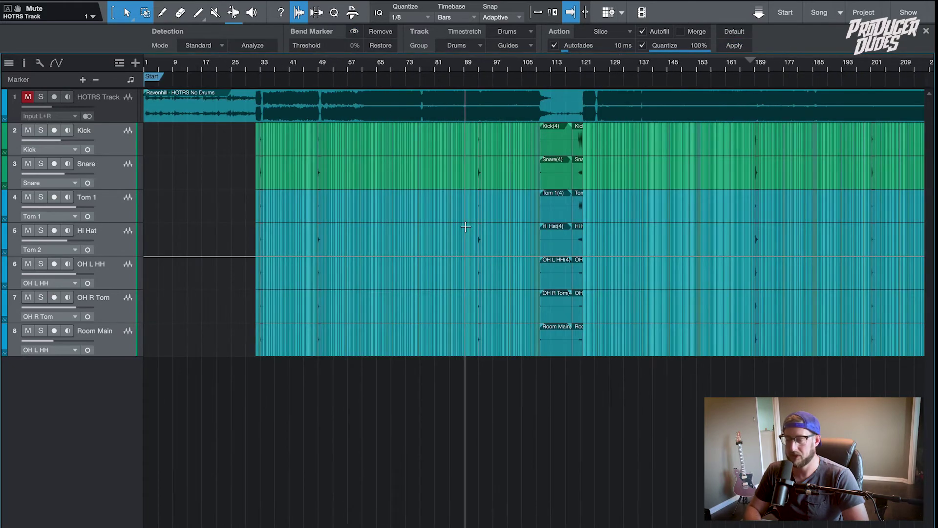
{"action": "scroll", "coordinate": [372, 143], "scroll_direction": "down", "scroll_amount": 3}
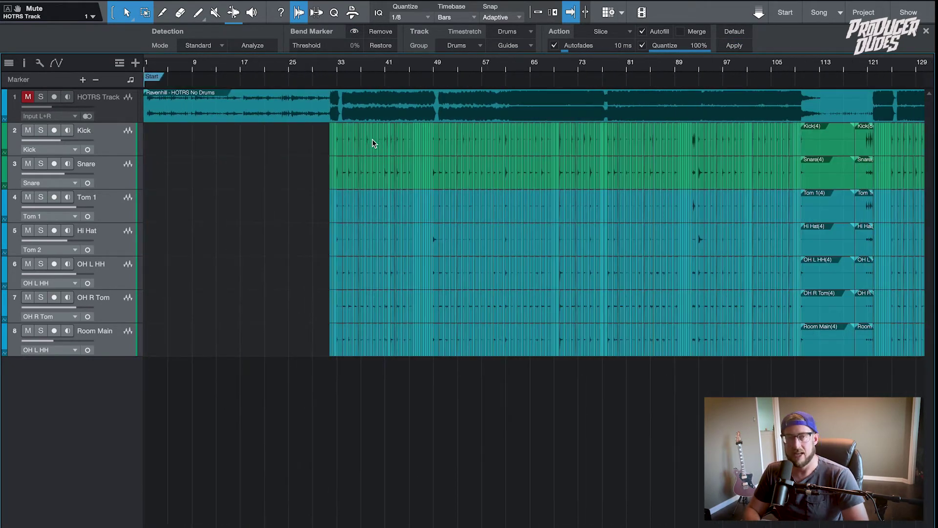
{"action": "left_click", "coordinate": [332, 63]}
Play from just before the drums with the HOTRS reference unmuted and lowered to -16.2 dB.
{"action": "scroll", "coordinate": [332, 64], "scroll_direction": "up", "scroll_amount": 5}
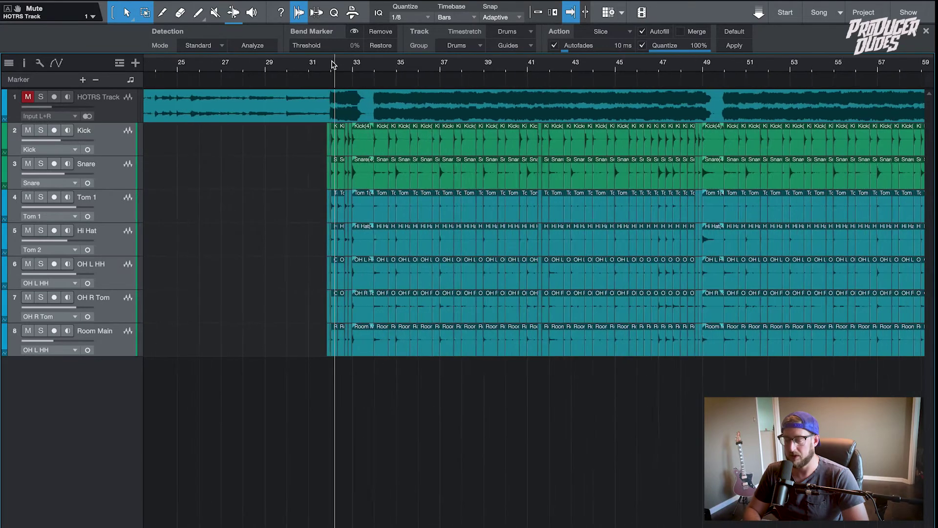
{"action": "left_click", "coordinate": [327, 64]}
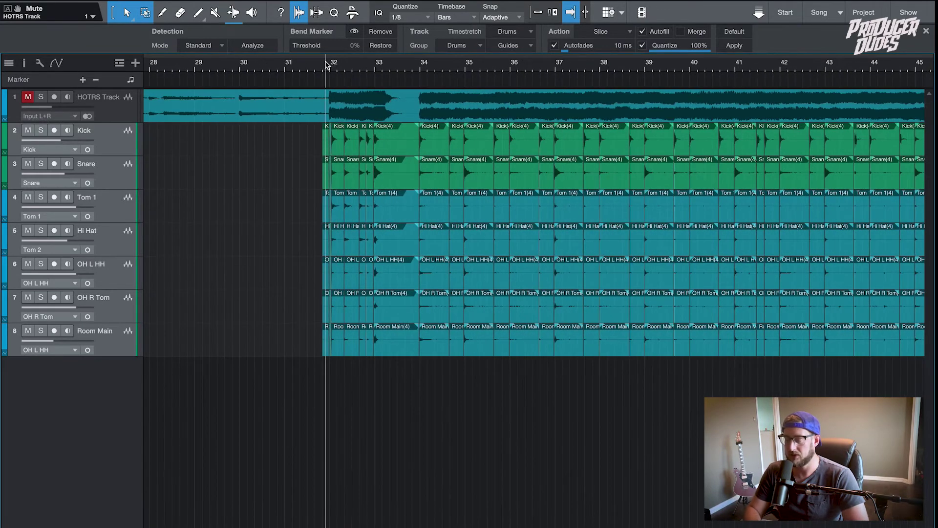
{"action": "key", "text": "space"}
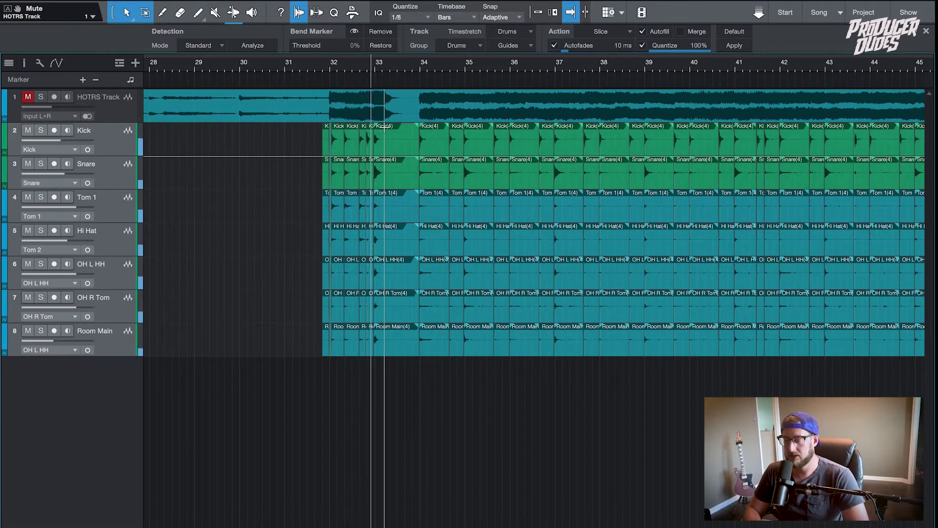
{"action": "left_click", "coordinate": [29, 97]}
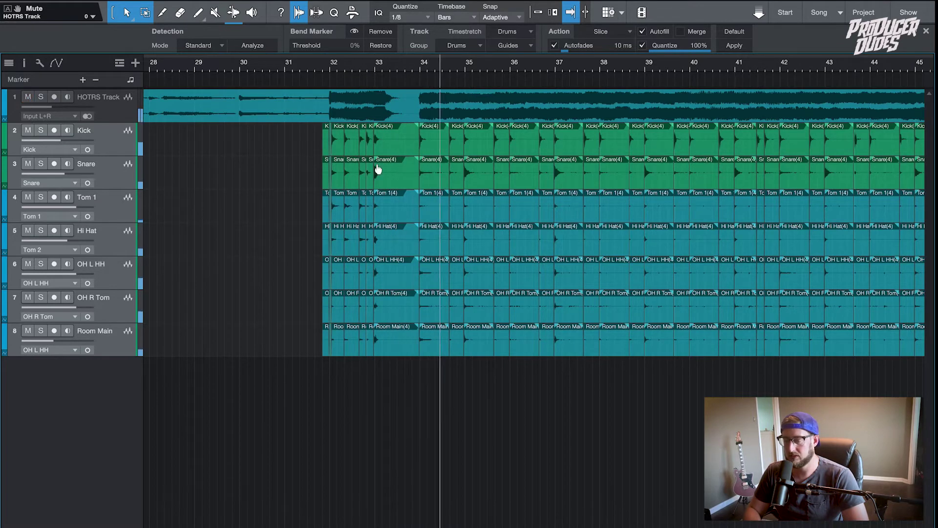
{"action": "scroll", "coordinate": [440, 191], "scroll_direction": "right", "scroll_amount": 5}
{"action": "scroll", "coordinate": [436, 194], "scroll_direction": "down", "scroll_amount": 5}
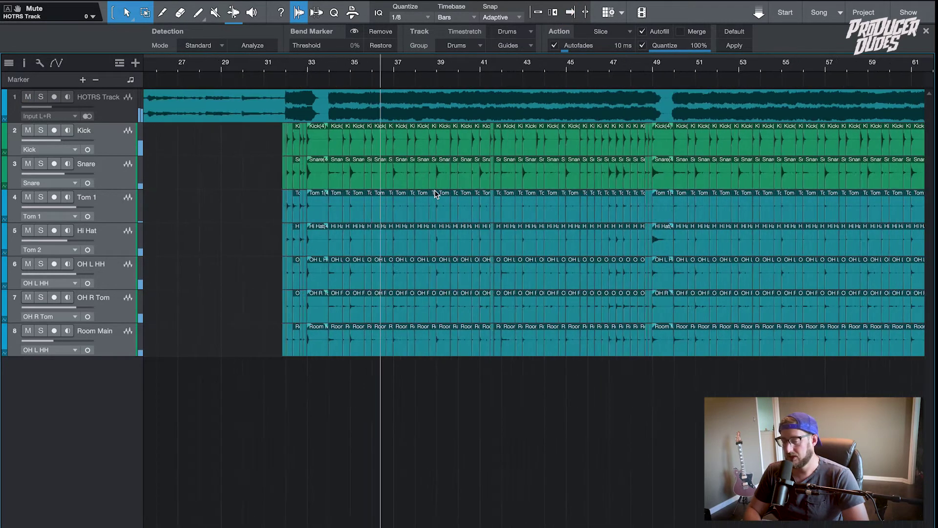
{"action": "left_click_drag", "start_coordinate": [53, 107], "coordinate": [56, 112]}
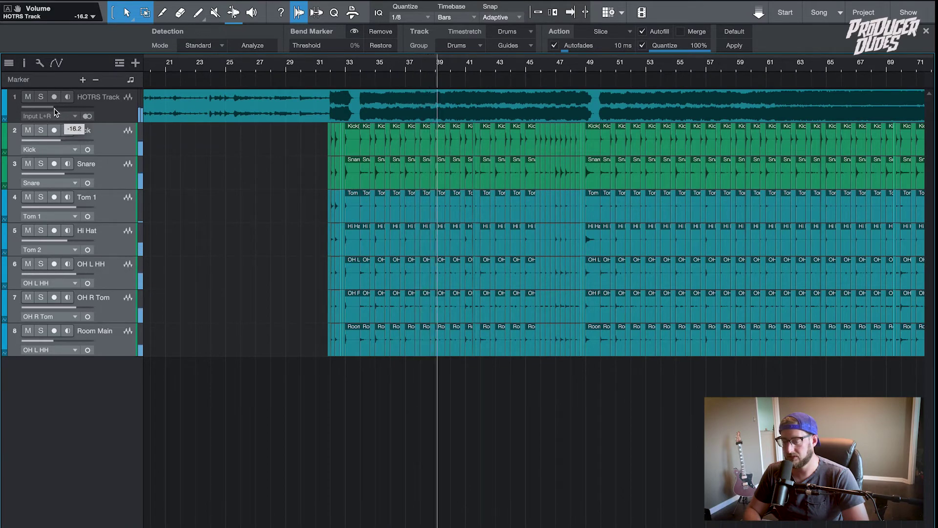
Zoom out, turn on autoscroll to follow the playhead, and keep the quantize grid at 1/8.
{"action": "scroll", "coordinate": [394, 178], "scroll_direction": "up", "scroll_amount": 3}
{"action": "scroll", "coordinate": [394, 176], "scroll_direction": "up", "scroll_amount": 3}
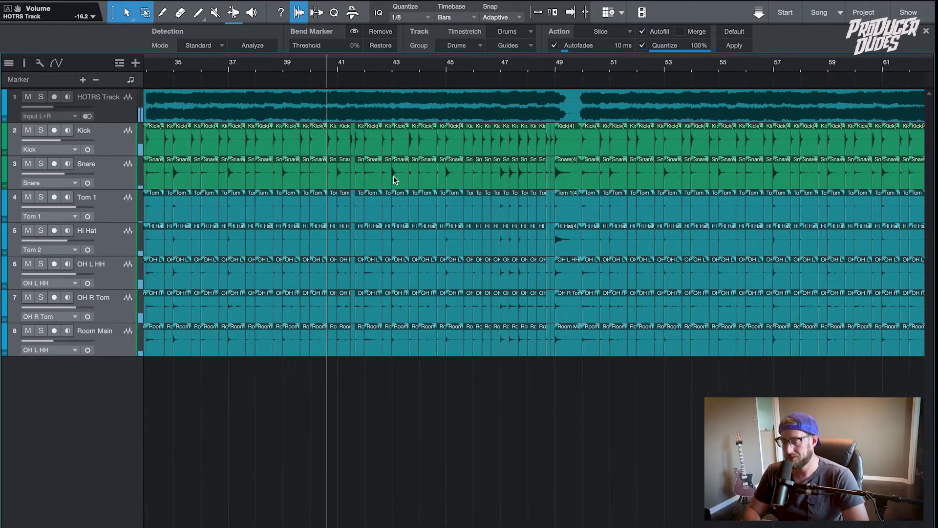
{"action": "scroll", "coordinate": [394, 179], "scroll_direction": "up", "scroll_amount": 2}
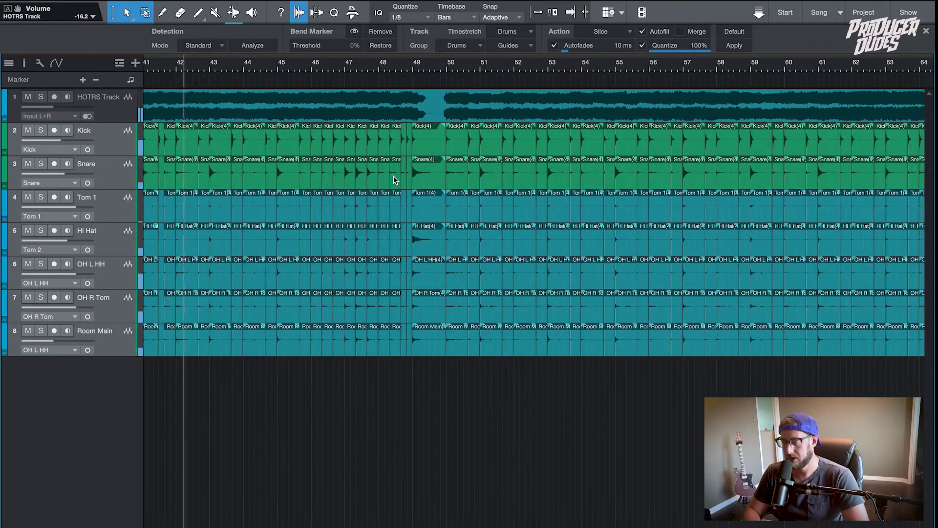
{"action": "scroll", "coordinate": [394, 177], "scroll_direction": "up", "scroll_amount": 4}
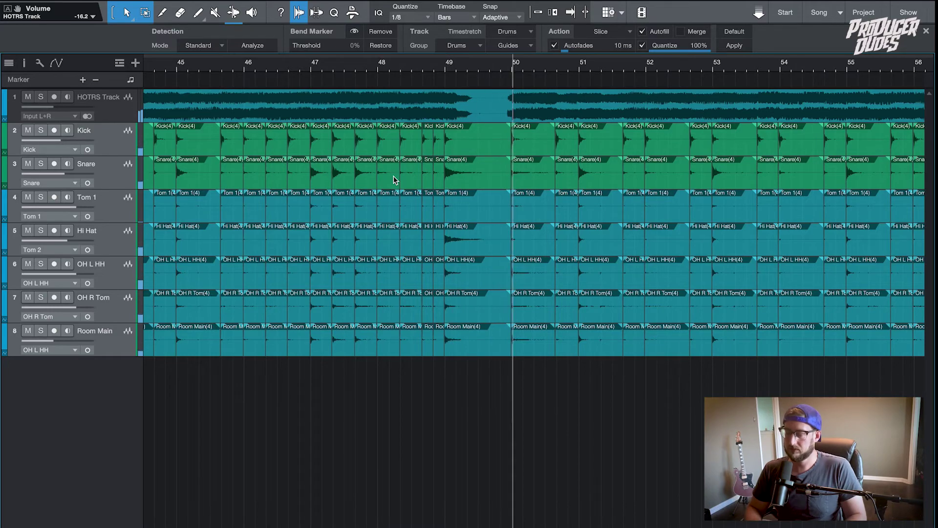
{"action": "key", "text": "w"}
{"action": "key", "text": "w"}
{"action": "key", "text": "w"}
{"action": "key", "text": "f"}
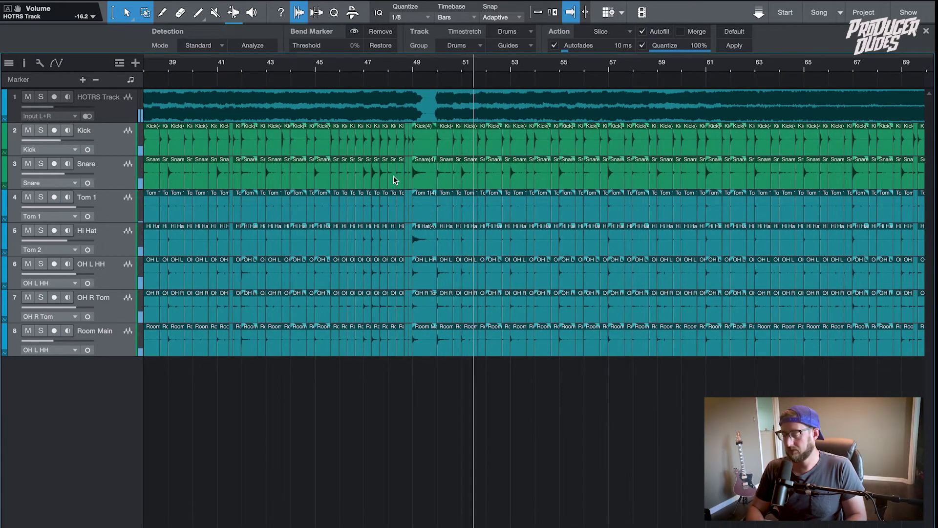
{"action": "key", "text": "w"}
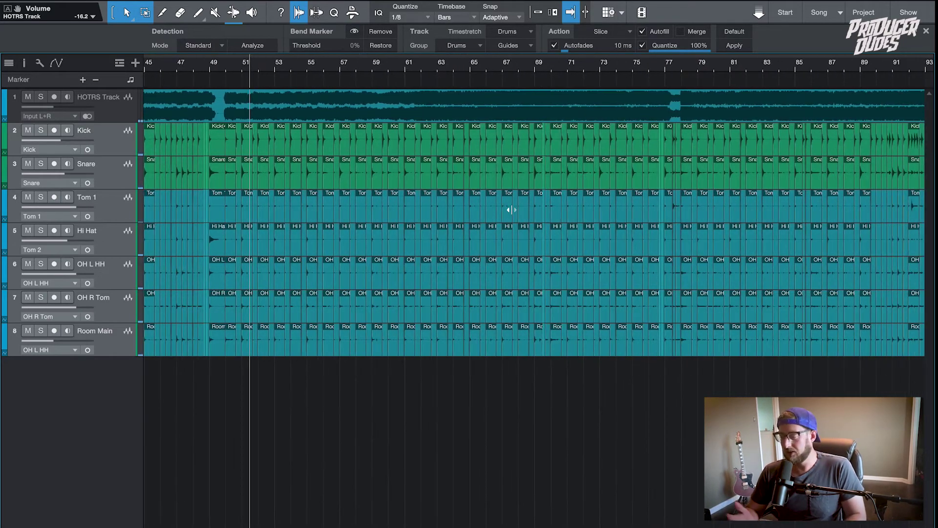
{"action": "left_click", "coordinate": [418, 14]}
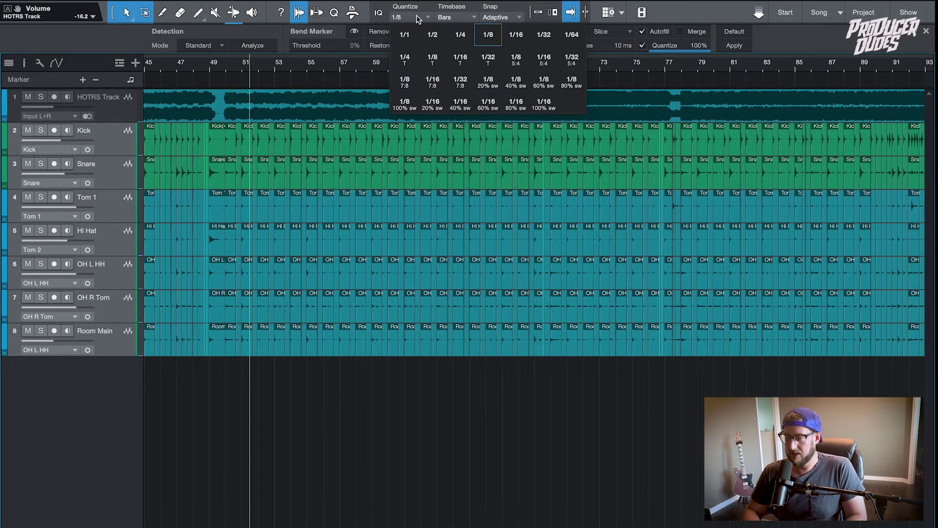
{"action": "left_click", "coordinate": [483, 43]}
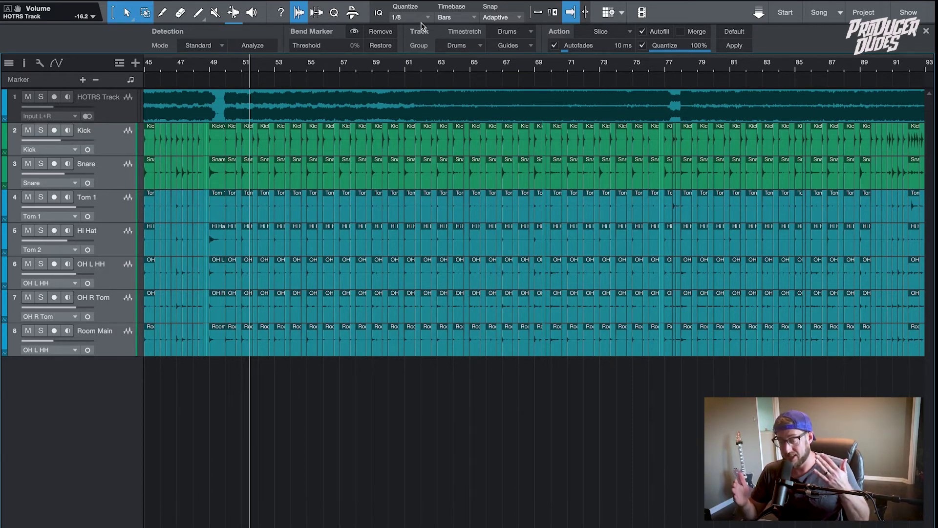
Delete the tiny slice before bar 91.5 and extend the next drum event left to close the gap.
{"action": "scroll", "coordinate": [581, 197], "scroll_direction": "up", "scroll_amount": 10}
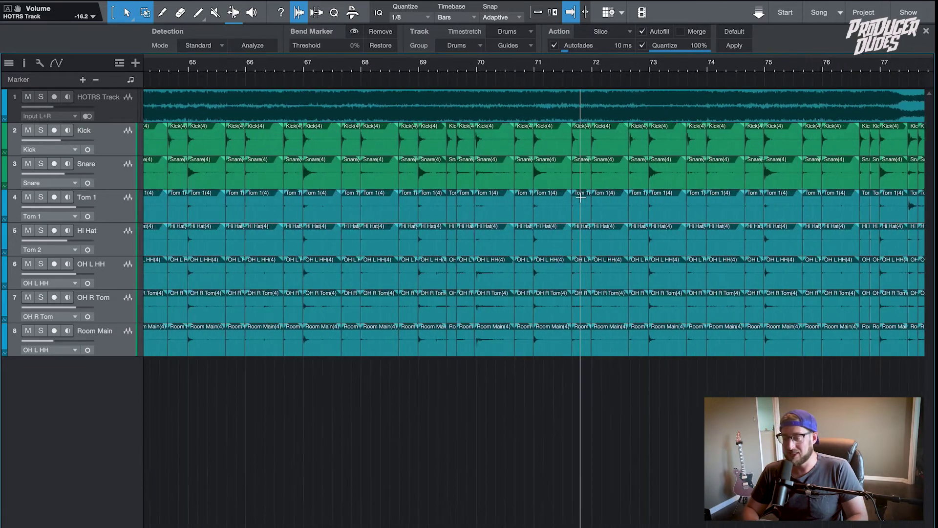
{"action": "scroll", "coordinate": [581, 197], "scroll_direction": "right", "scroll_amount": 5}
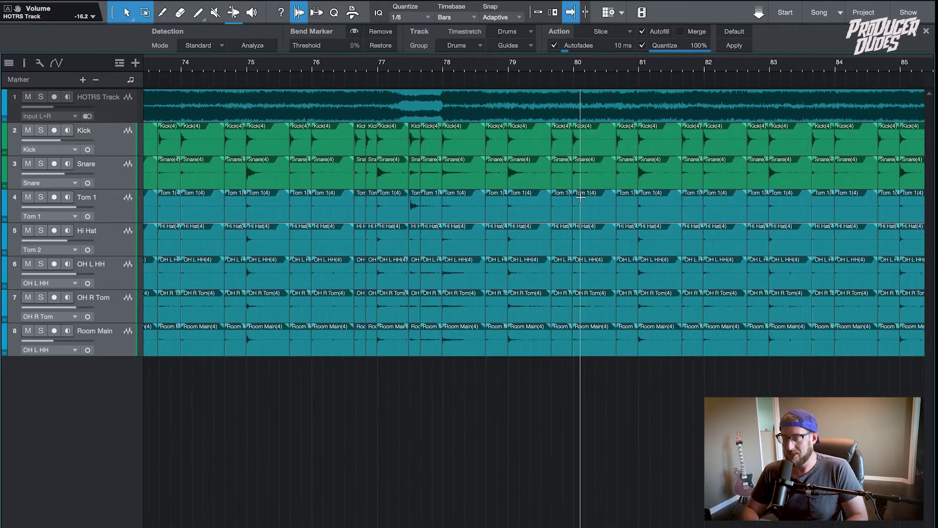
{"action": "scroll", "coordinate": [580, 197], "scroll_direction": "up", "scroll_amount": 8}
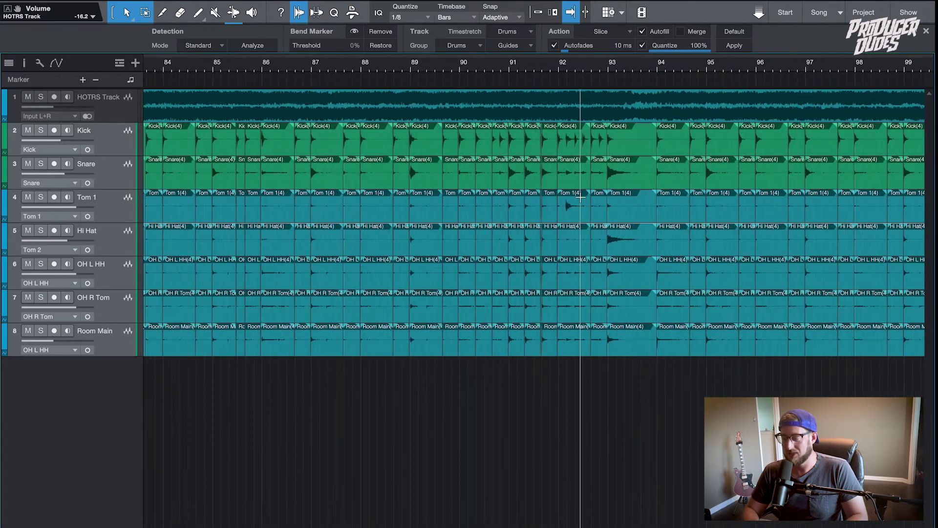
{"action": "scroll", "coordinate": [580, 197], "scroll_direction": "up", "scroll_amount": 8}
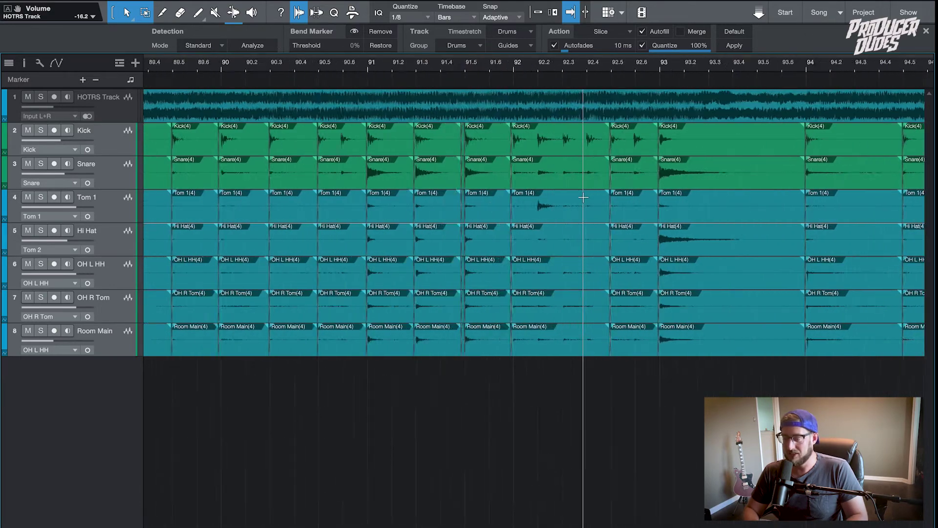
{"action": "scroll", "coordinate": [583, 197], "scroll_direction": "up", "scroll_amount": 1}
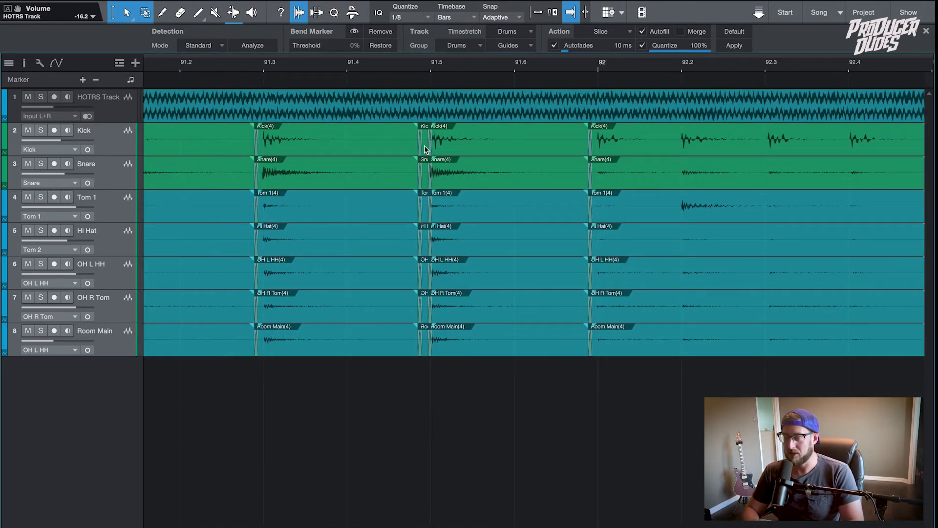
{"action": "left_click", "coordinate": [427, 151]}
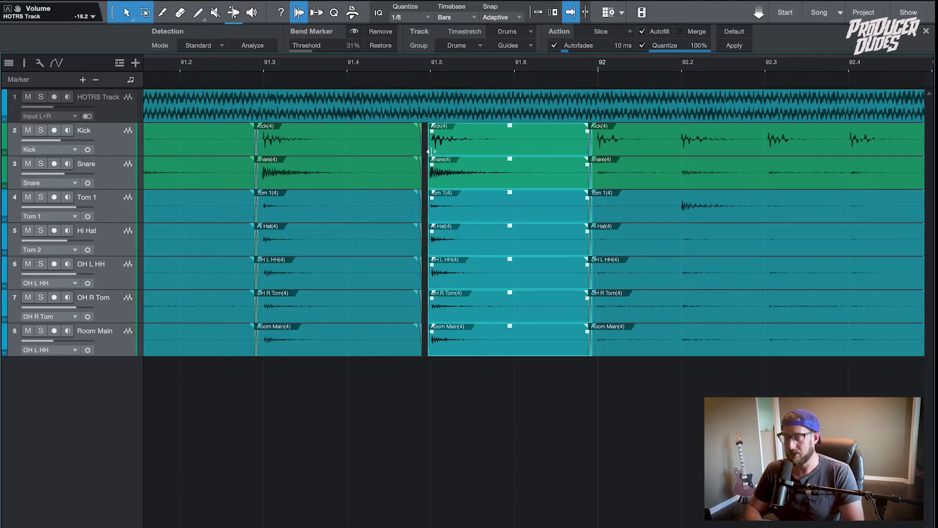
{"action": "left_click_drag", "start_coordinate": [428, 151], "coordinate": [425, 151]}
Play back from just before bar 91.5 to check the edit.
{"action": "scroll", "coordinate": [425, 151], "scroll_direction": "down", "scroll_amount": 4}
{"action": "scroll", "coordinate": [424, 151], "scroll_direction": "up", "scroll_amount": 5}
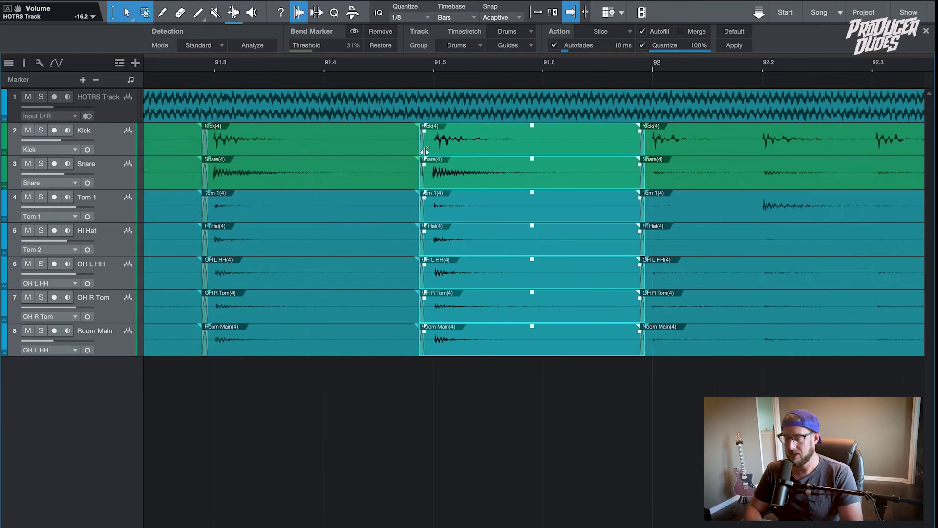
{"action": "scroll", "coordinate": [425, 151], "scroll_direction": "down", "scroll_amount": 4}
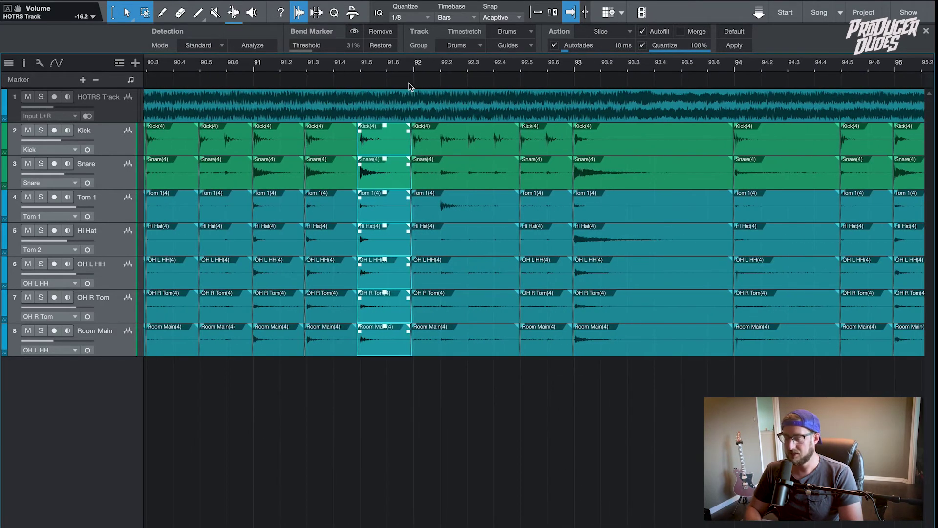
{"action": "left_click", "coordinate": [362, 69]}
{"action": "left_click", "coordinate": [357, 69]}
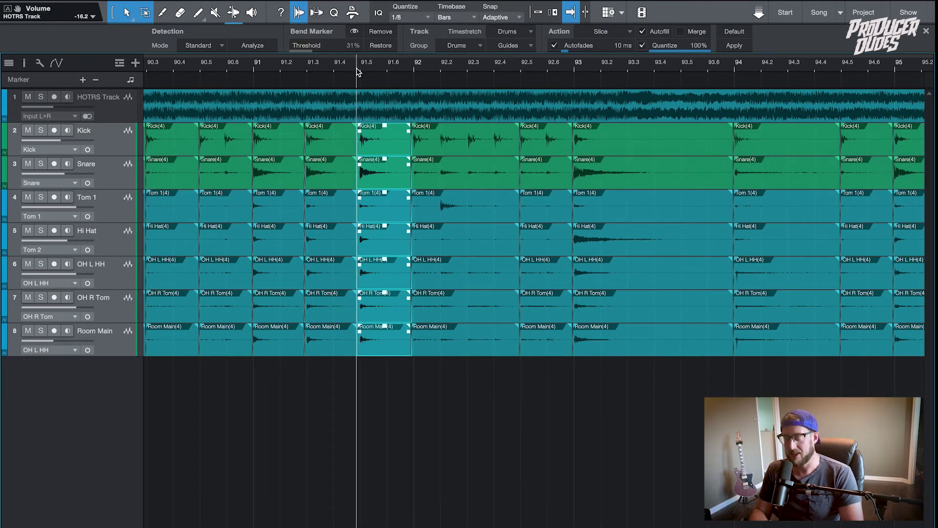
{"action": "key", "text": "space"}
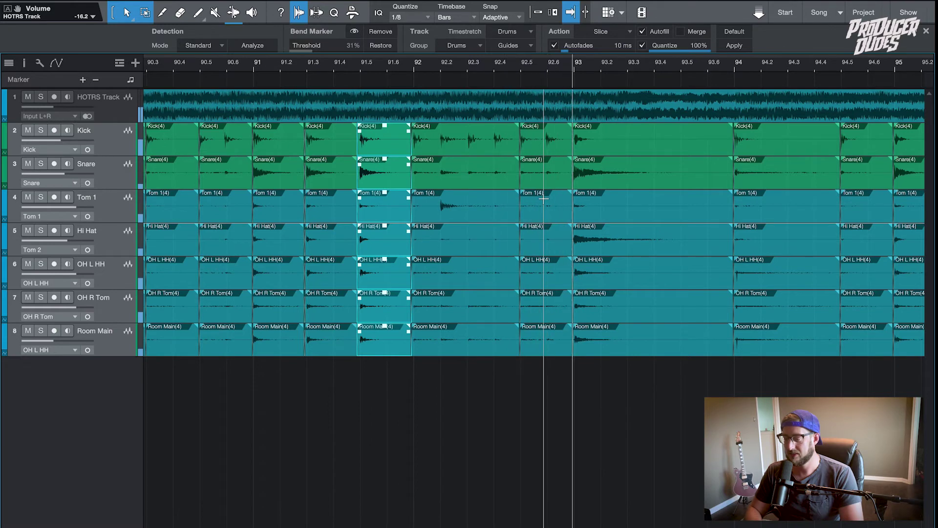
Move the view to the end of the song and play from just before bar 109.
{"action": "key", "text": "w"}
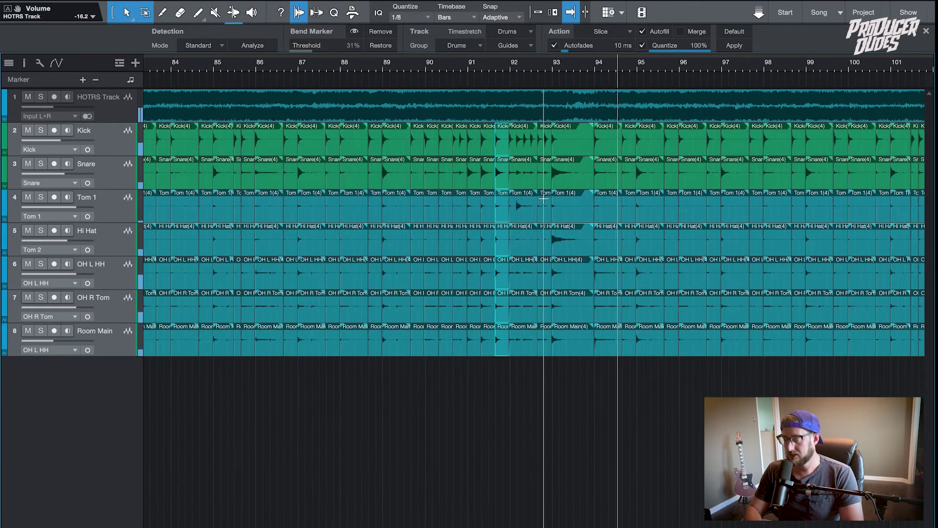
{"action": "key", "text": "e"}
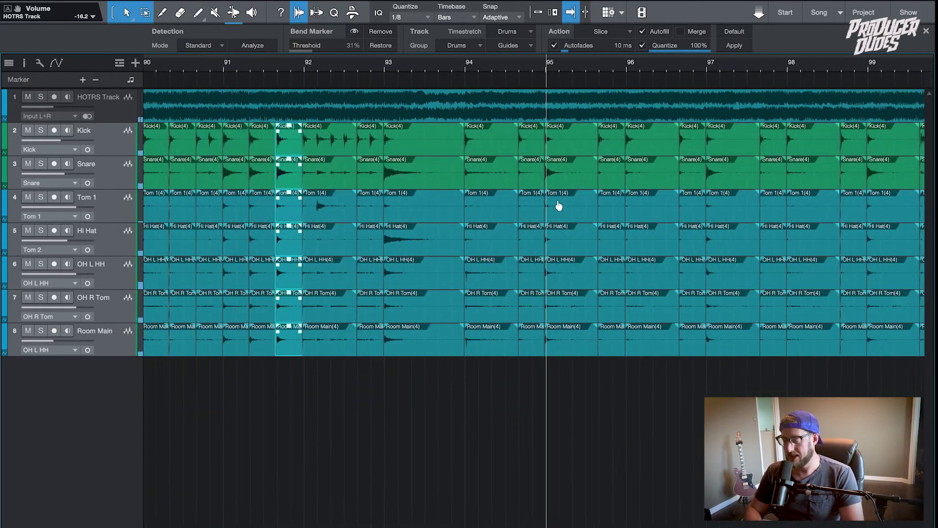
{"action": "key", "text": "w"}
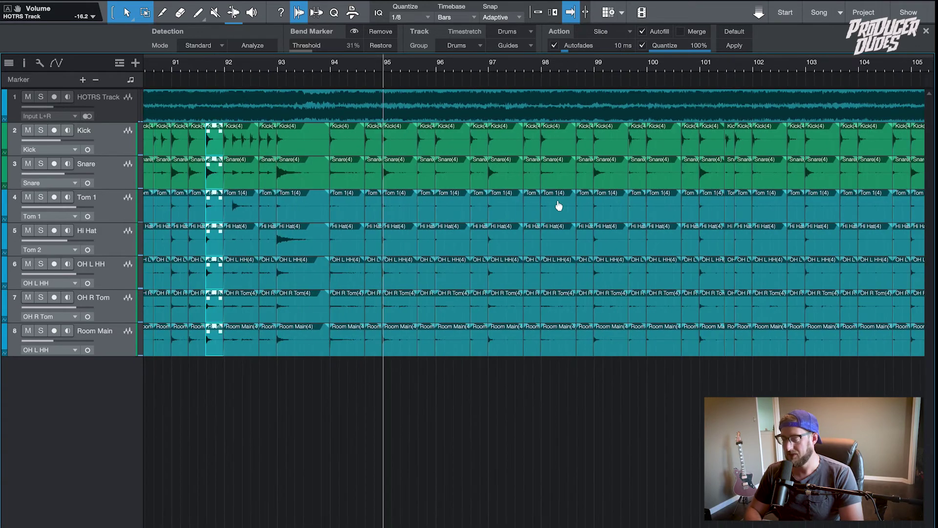
{"action": "scroll", "coordinate": [559, 206], "scroll_direction": "right", "scroll_amount": 3}
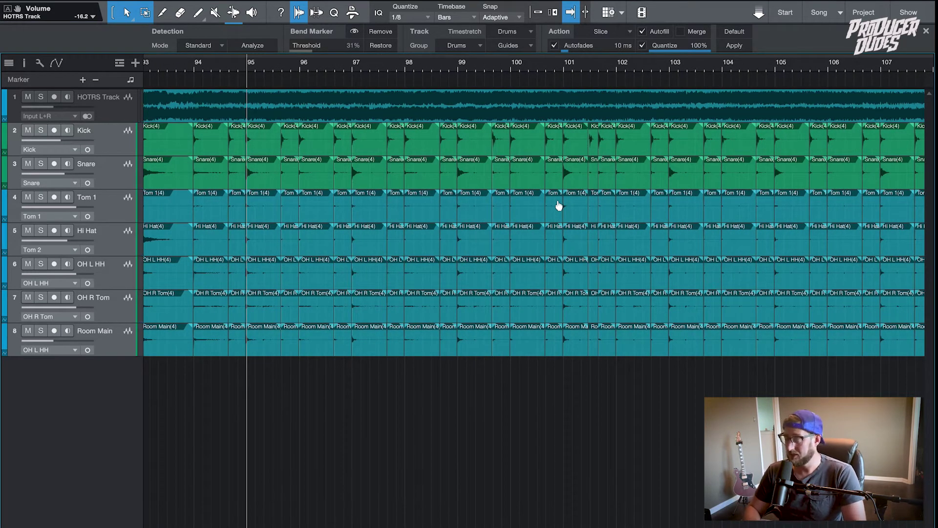
{"action": "scroll", "coordinate": [559, 206], "scroll_direction": "right", "scroll_amount": 10}
{"action": "key", "text": "e"}
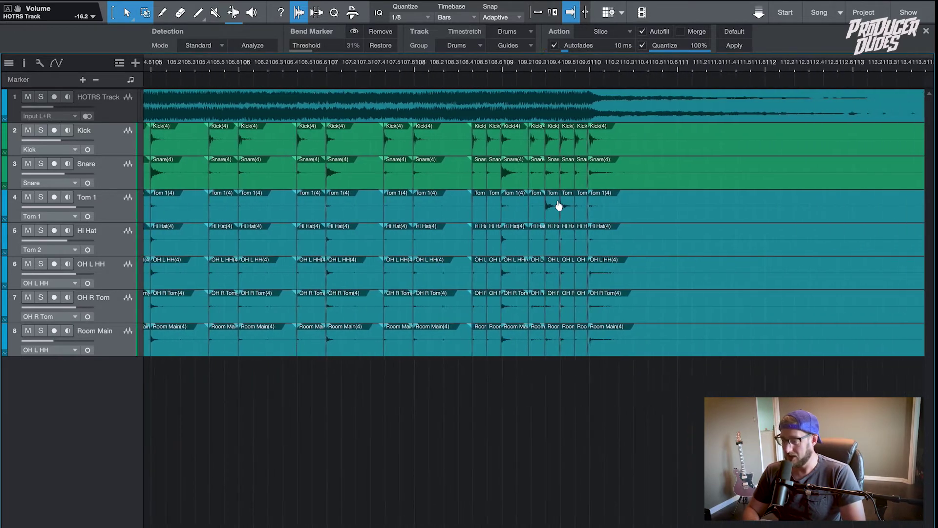
{"action": "scroll", "coordinate": [559, 205], "scroll_direction": "up", "scroll_amount": 2}
{"action": "left_click", "coordinate": [412, 74]}
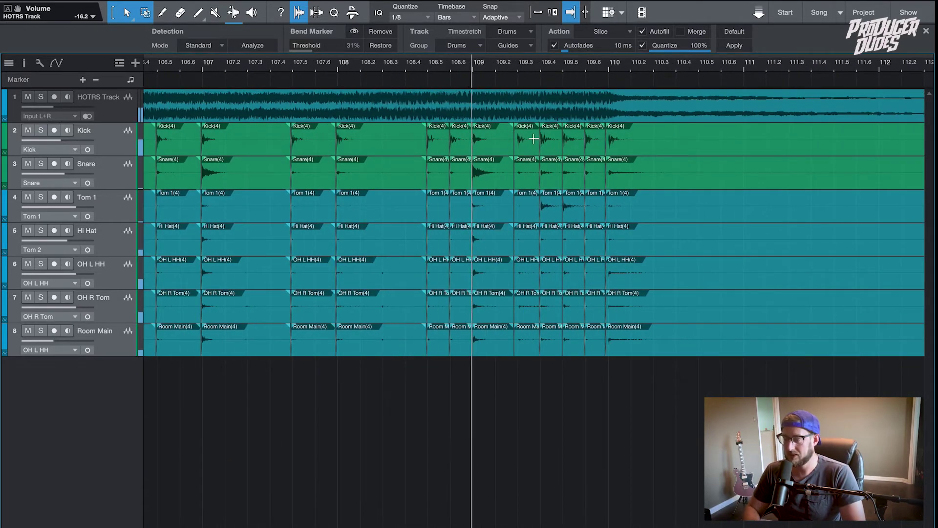
Trim the start and end edges of the fill events across all drum tracks.
{"action": "scroll", "coordinate": [585, 163], "scroll_direction": "down", "scroll_amount": 4}
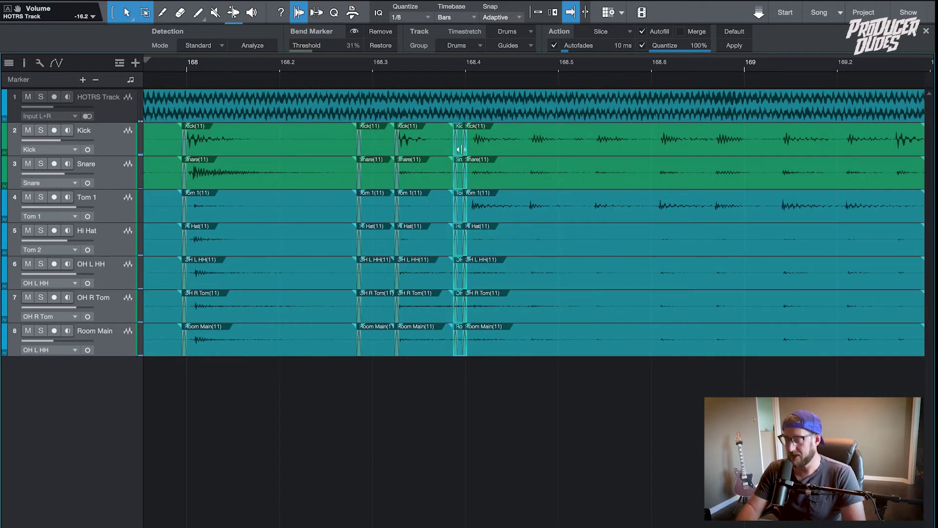
{"action": "left_click", "coordinate": [461, 147]}
{"action": "scroll", "coordinate": [461, 148], "scroll_direction": "down", "scroll_amount": 2}
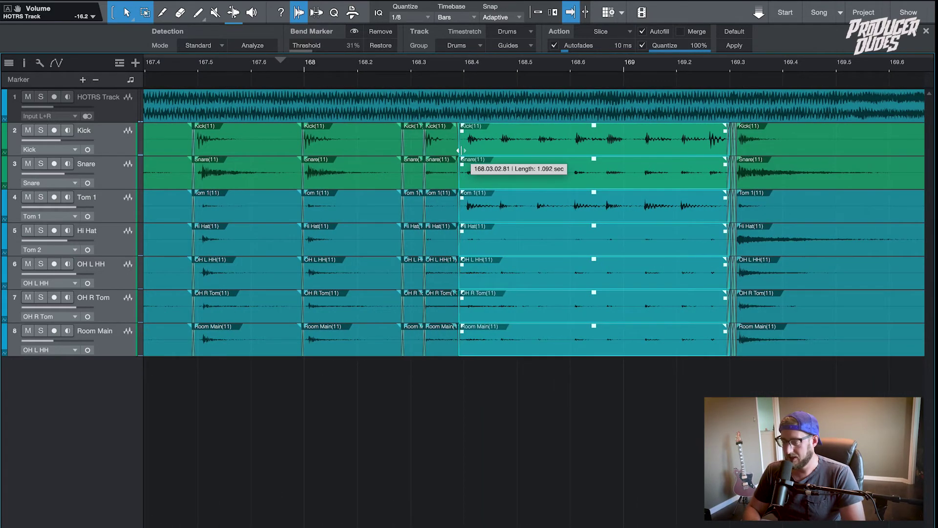
{"action": "left_click_drag", "start_coordinate": [461, 151], "coordinate": [462, 151]}
{"action": "left_click", "coordinate": [732, 150]}
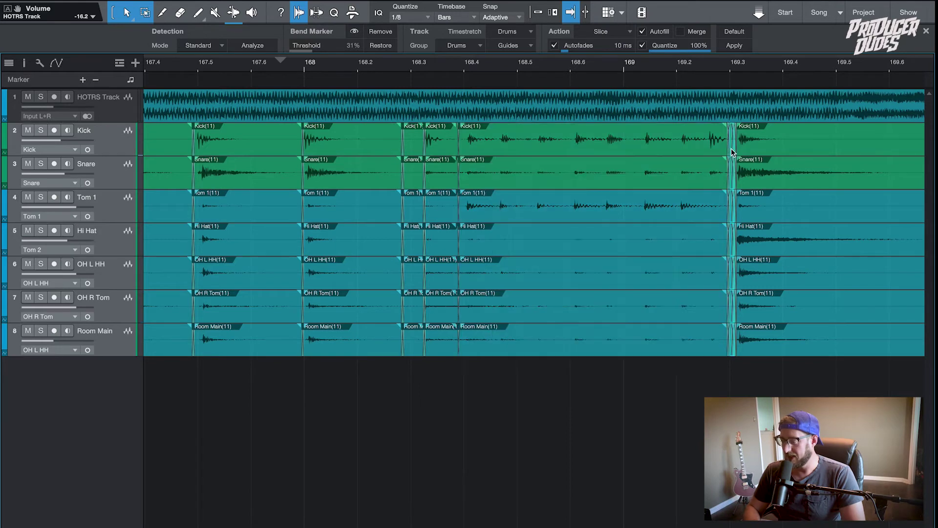
{"action": "left_click_drag", "start_coordinate": [732, 151], "coordinate": [730, 150]}
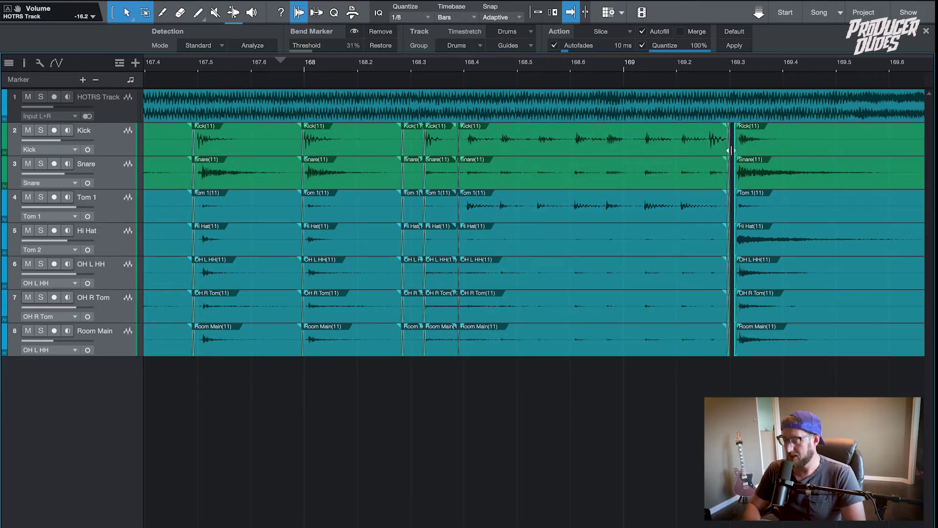
{"action": "left_click", "coordinate": [730, 150]}
{"action": "scroll", "coordinate": [732, 149], "scroll_direction": "up", "scroll_amount": 5}
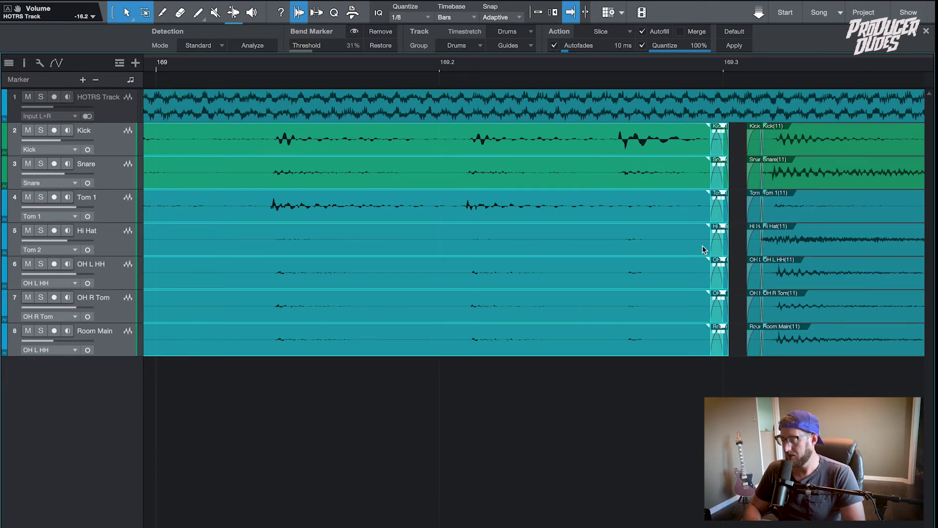
Delete the narrow slivers at bar 169.3 and extend the fill events to meet the next hit.
{"action": "left_click", "coordinate": [722, 370]}
{"action": "left_click", "coordinate": [717, 356]}
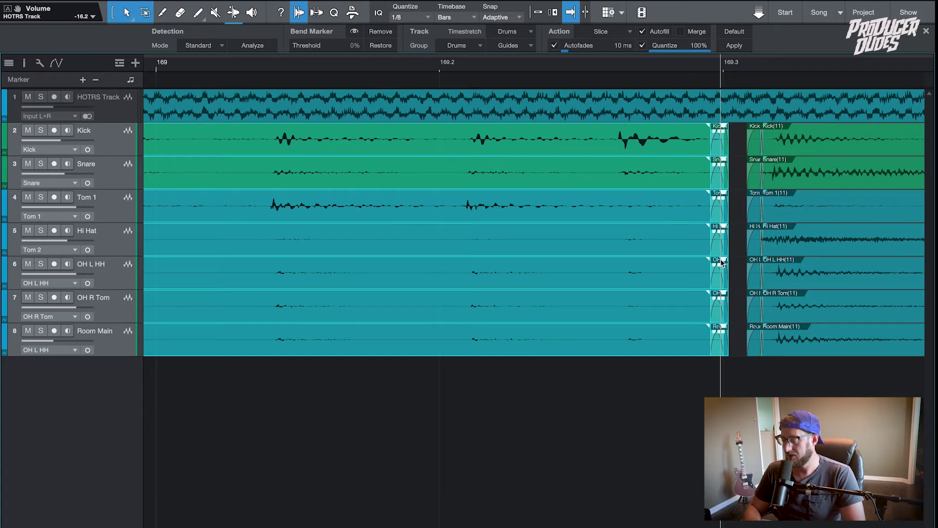
{"action": "left_click_drag", "start_coordinate": [723, 206], "coordinate": [748, 208]}
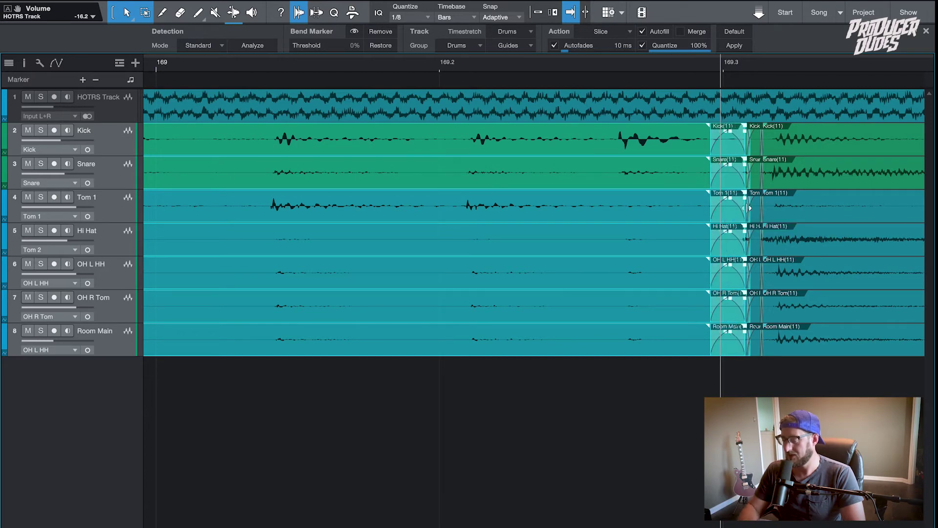
{"action": "key", "text": "Delete"}
{"action": "key", "text": "ctrl+z"}
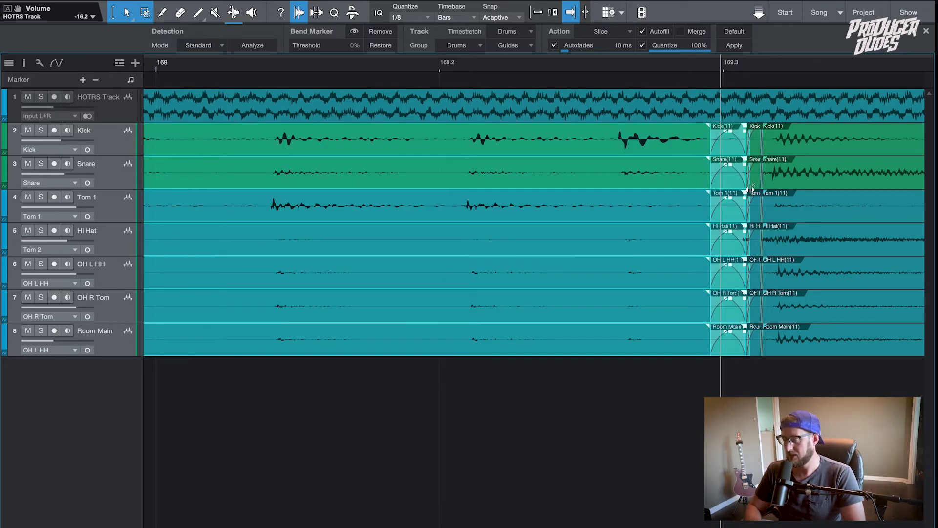
{"action": "left_click", "coordinate": [756, 183]}
{"action": "key", "text": "Delete"}
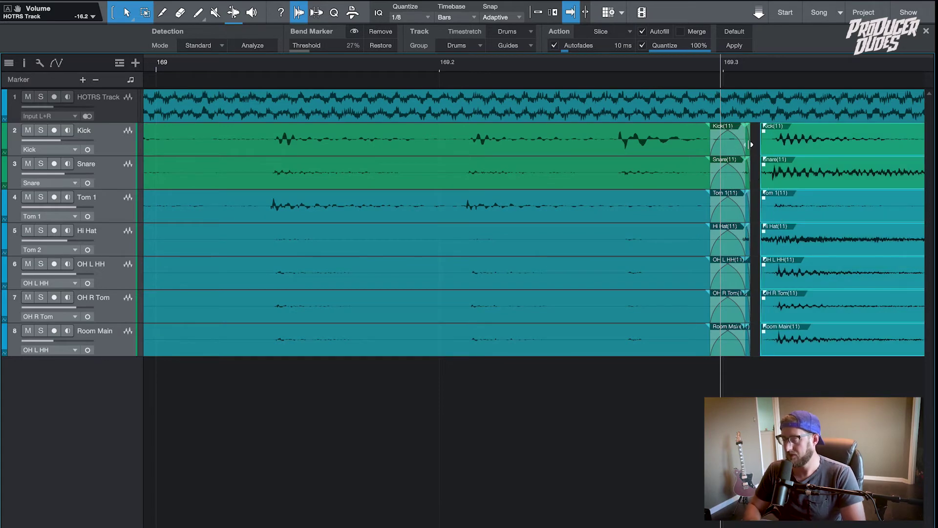
{"action": "left_click", "coordinate": [749, 145]}
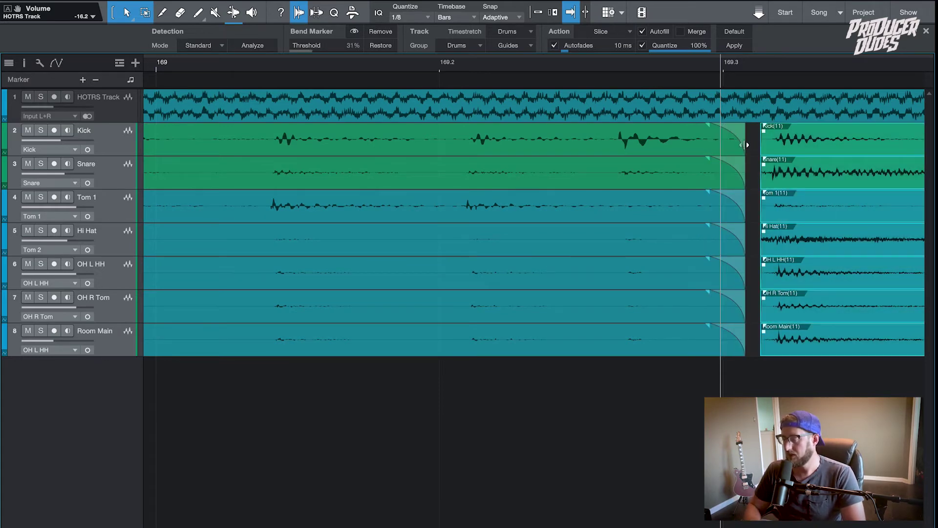
{"action": "left_click_drag", "start_coordinate": [746, 145], "coordinate": [760, 145]}
Delete the short leftover slices just before the triplet fill on all drum tracks.
{"action": "key", "text": "w"}
{"action": "key", "text": "w"}
{"action": "key", "text": "w"}
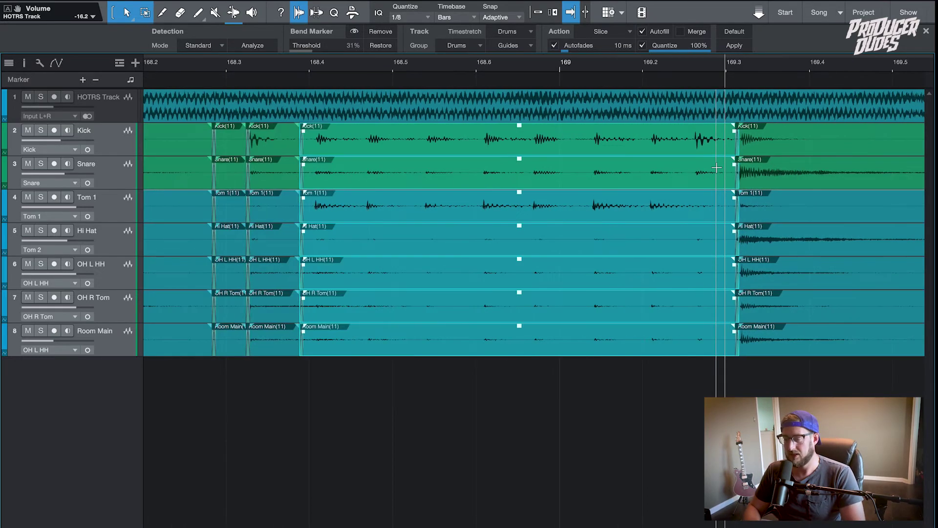
{"action": "key", "text": "e"}
{"action": "key", "text": "e"}
{"action": "key", "text": "e"}
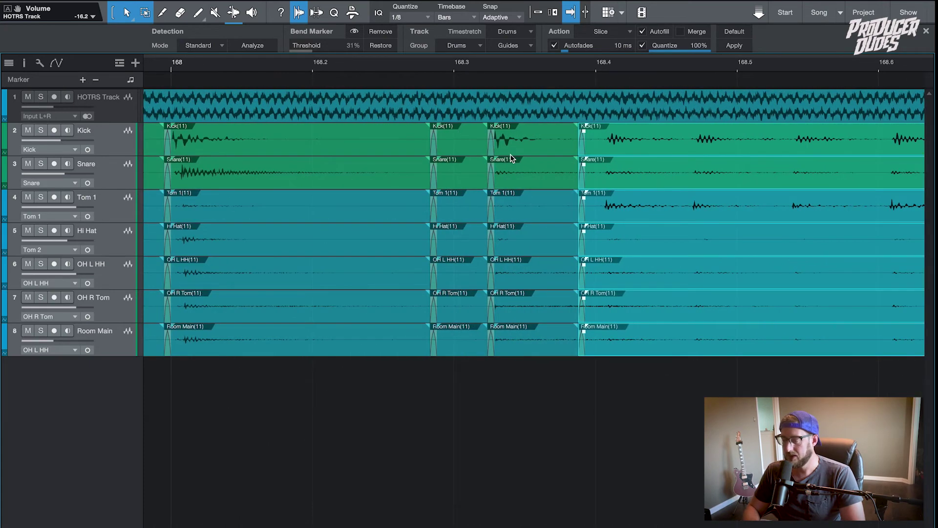
{"action": "key", "text": "w"}
{"action": "key", "text": "w"}
{"action": "key", "text": "w"}
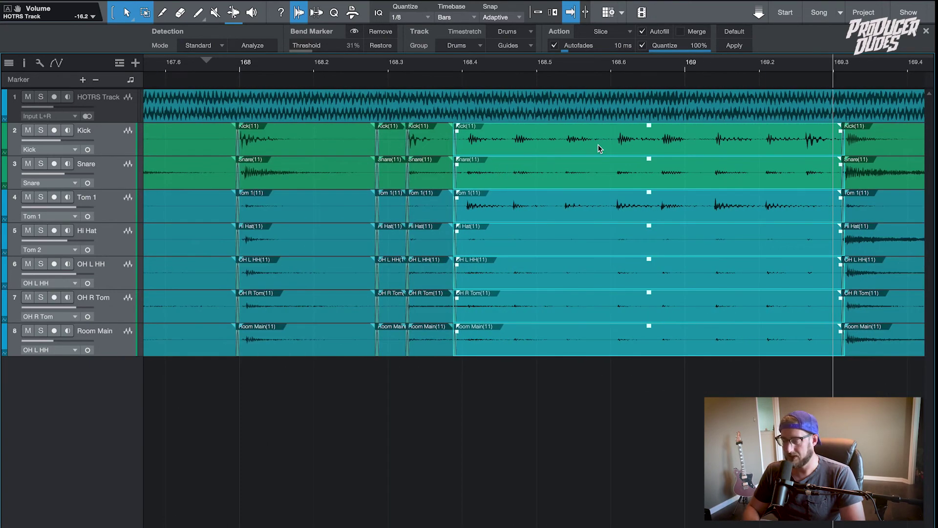
{"action": "left_click", "coordinate": [432, 146]}
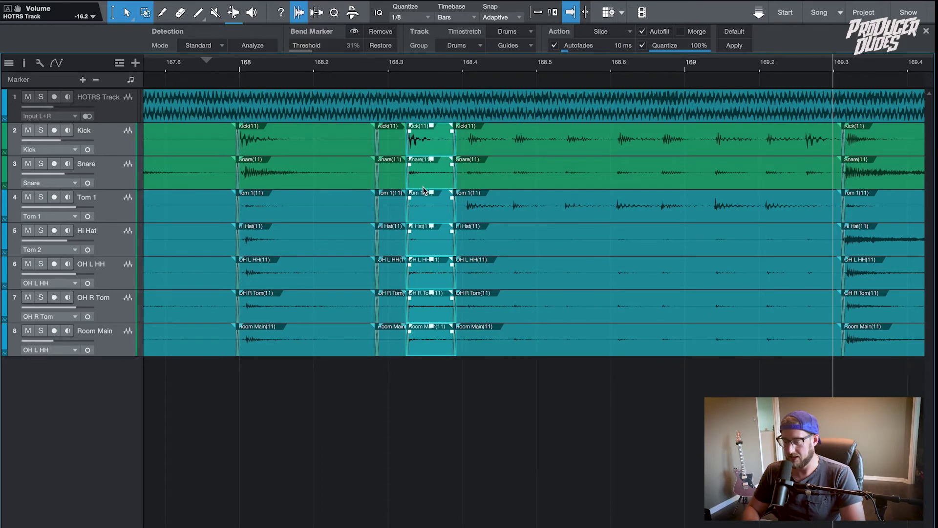
{"action": "key", "text": "Delete"}
{"action": "left_click", "coordinate": [400, 149]}
{"action": "key", "text": "Delete"}
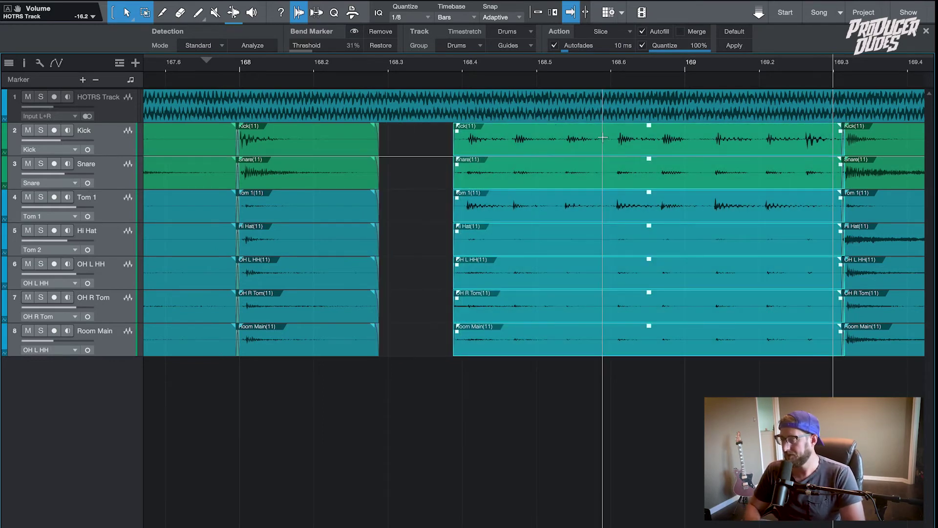
Delete the selected fill events and shift the remaining slices slightly earlier.
{"action": "key", "text": "w"}
{"action": "key", "text": "w"}
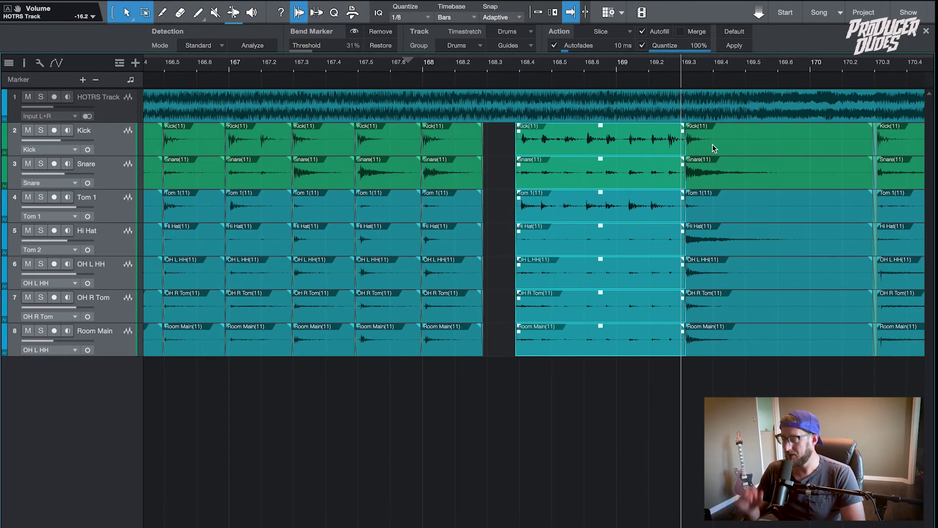
{"action": "key", "text": "e"}
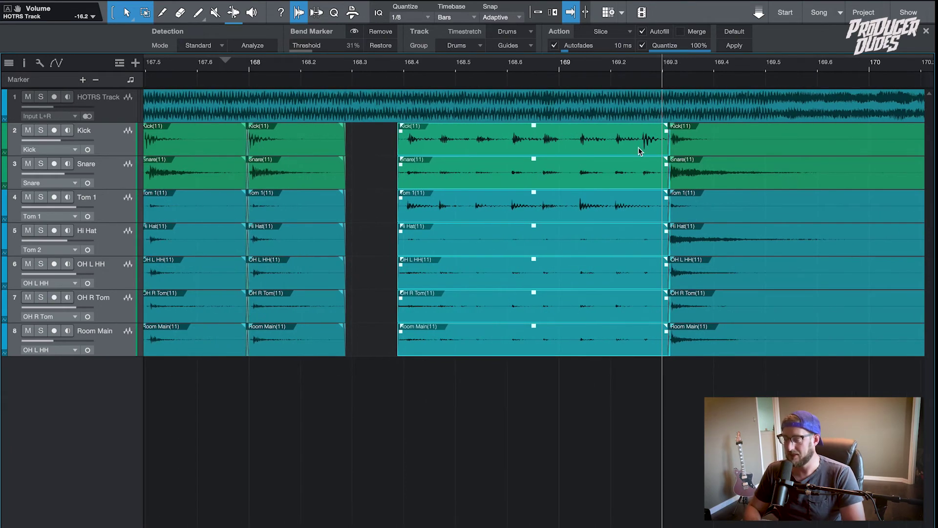
{"action": "key", "text": "Delete"}
{"action": "key", "text": "e"}
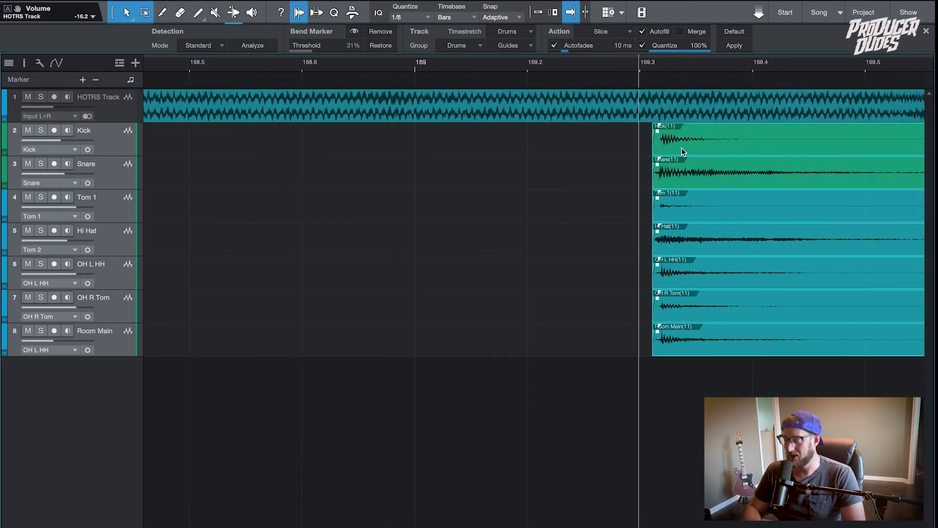
{"action": "left_click_drag", "start_coordinate": [681, 149], "coordinate": [657, 149]}
{"action": "key", "text": "w"}
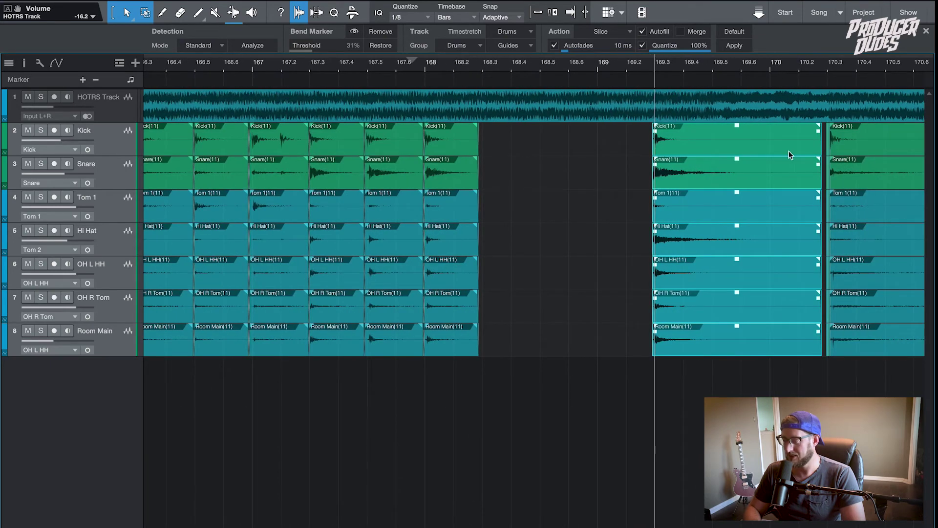
{"action": "left_click", "coordinate": [825, 145]}
Undo two edits near bar 170.3 and drag the slices' starts back to close the gap.
{"action": "key", "text": "e"}
{"action": "key", "text": "e"}
{"action": "key", "text": "e"}
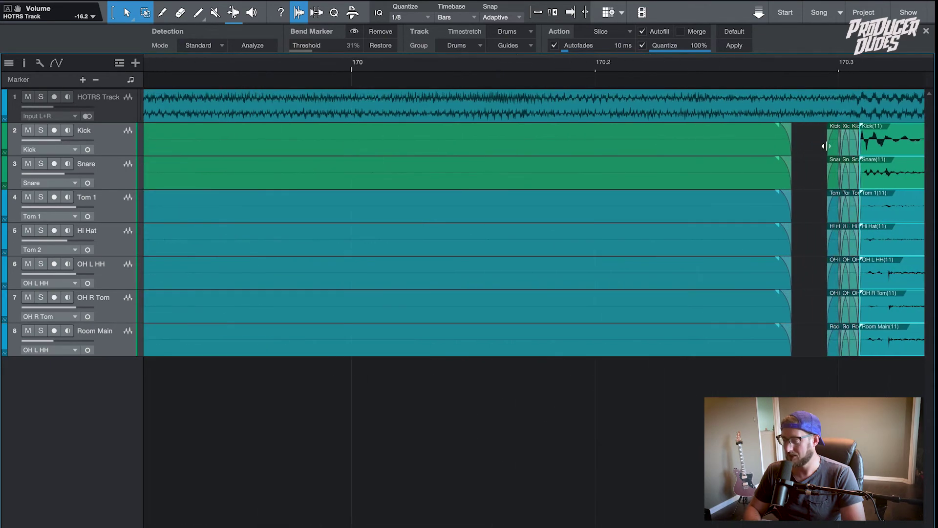
{"action": "key", "text": "ctrl+z"}
{"action": "key", "text": "ctrl+z"}
{"action": "key", "text": "ctrl+z"}
{"action": "key", "text": "ctrl+z"}
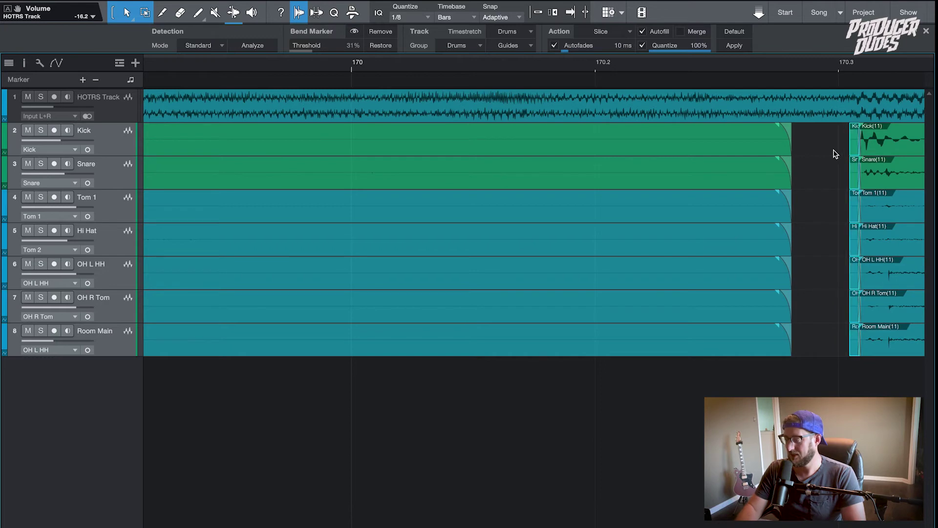
{"action": "key", "text": "ctrl+z"}
{"action": "left_click_drag", "start_coordinate": [855, 151], "coordinate": [792, 152]}
{"action": "scroll", "coordinate": [698, 178], "scroll_direction": "left", "scroll_amount": 5}
{"action": "scroll", "coordinate": [643, 195], "scroll_direction": "down", "scroll_amount": 8}
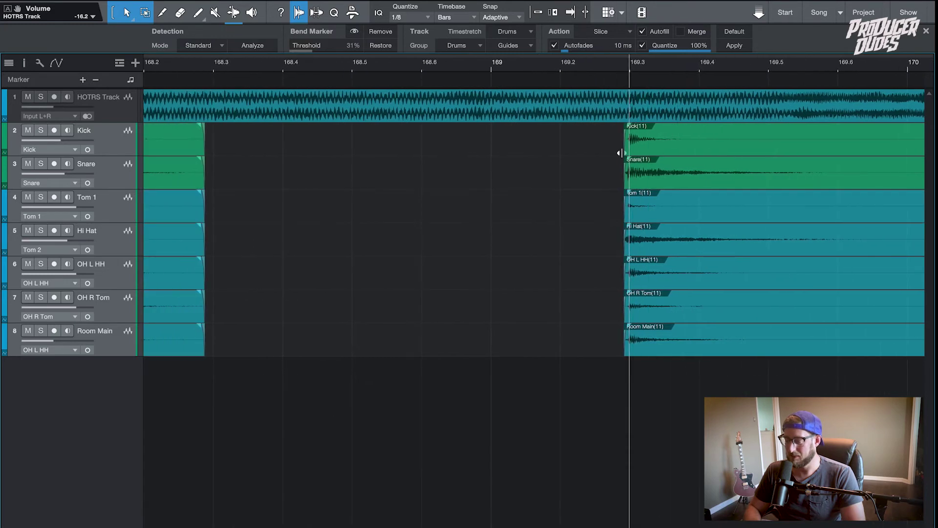
{"action": "left_click_drag", "start_coordinate": [622, 152], "coordinate": [203, 171]}
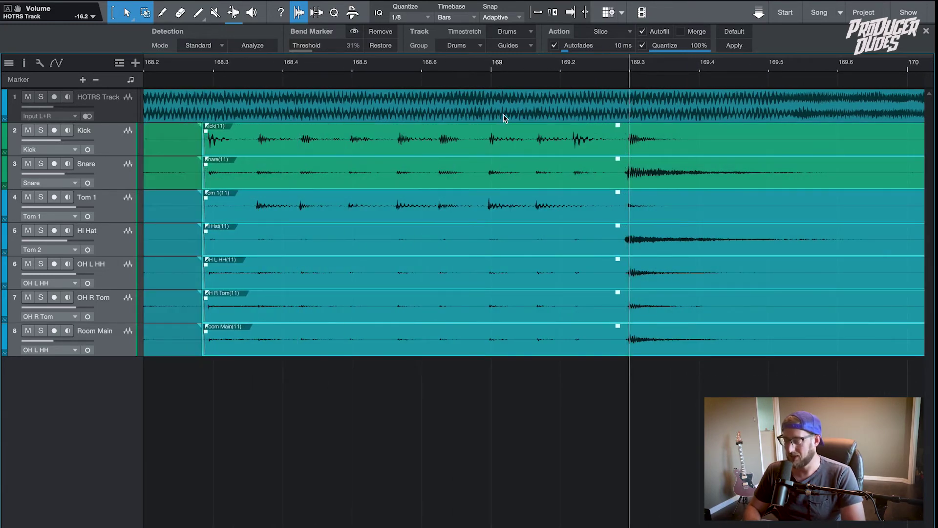
{"action": "scroll", "coordinate": [326, 197], "scroll_direction": "up", "scroll_amount": 5}
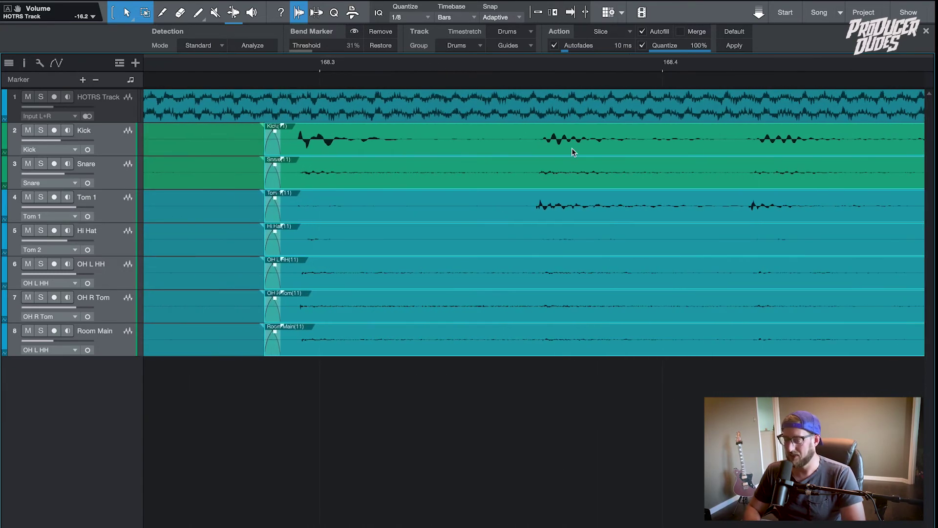
{"action": "scroll", "coordinate": [615, 140], "scroll_direction": "down", "scroll_amount": 5}
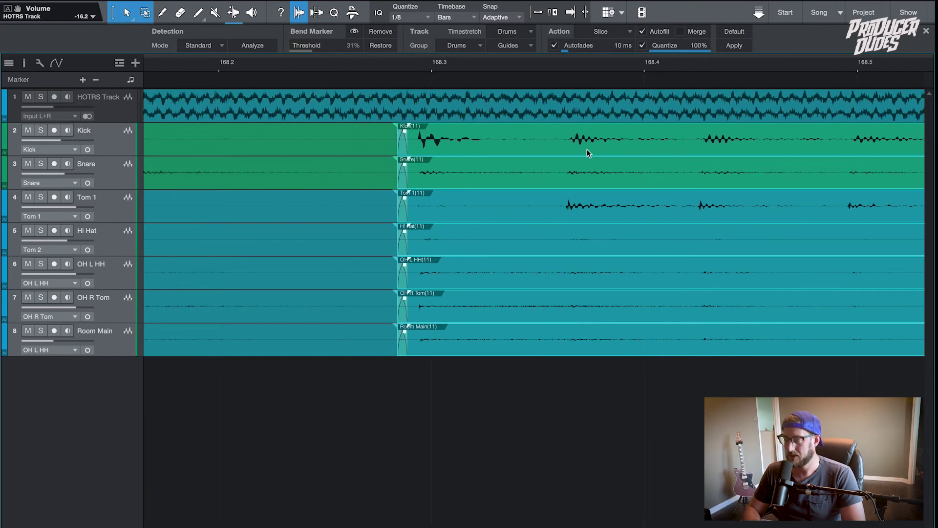
{"action": "left_click", "coordinate": [563, 138]}
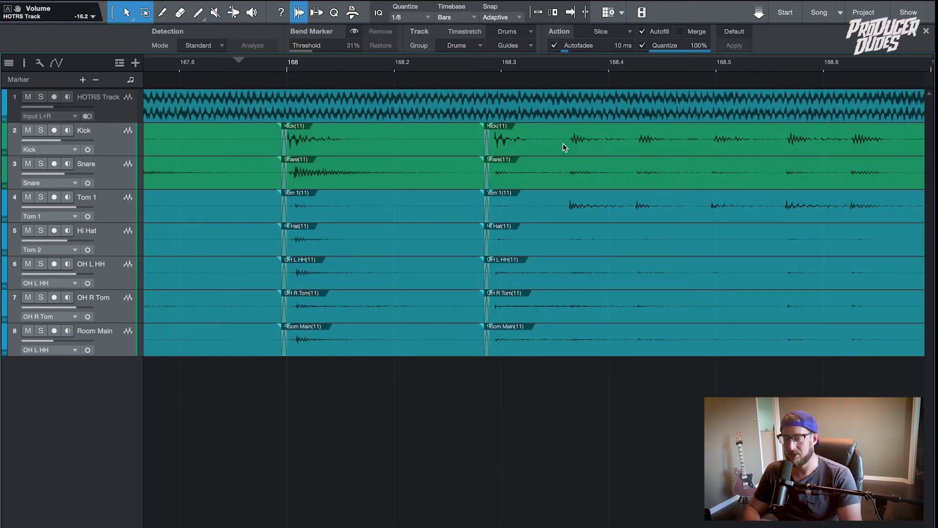
Split all eight drum tracks just before the fill, leaving a short event ending near bar 168.37.
{"action": "left_click", "coordinate": [565, 142]}
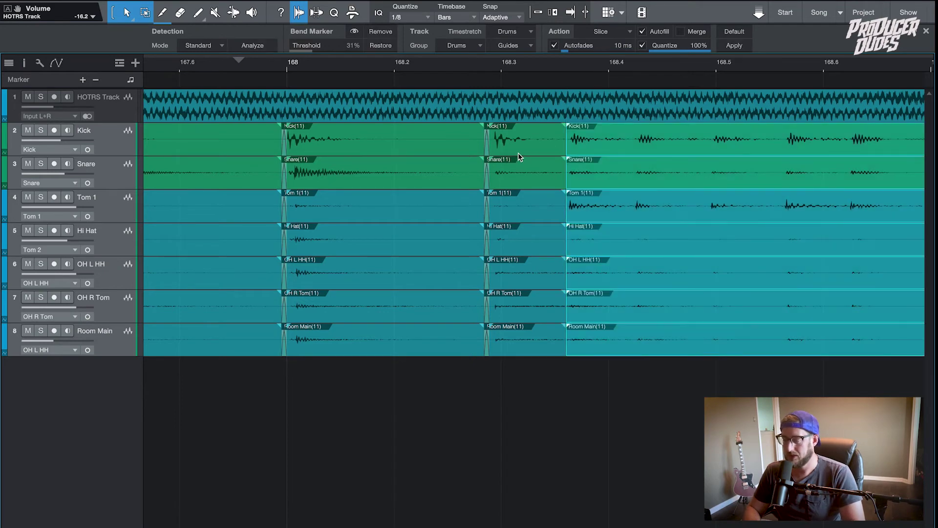
{"action": "scroll", "coordinate": [518, 152], "scroll_direction": "up", "scroll_amount": 1}
{"action": "left_click", "coordinate": [518, 150]}
{"action": "scroll", "coordinate": [524, 148], "scroll_direction": "right", "scroll_amount": 3}
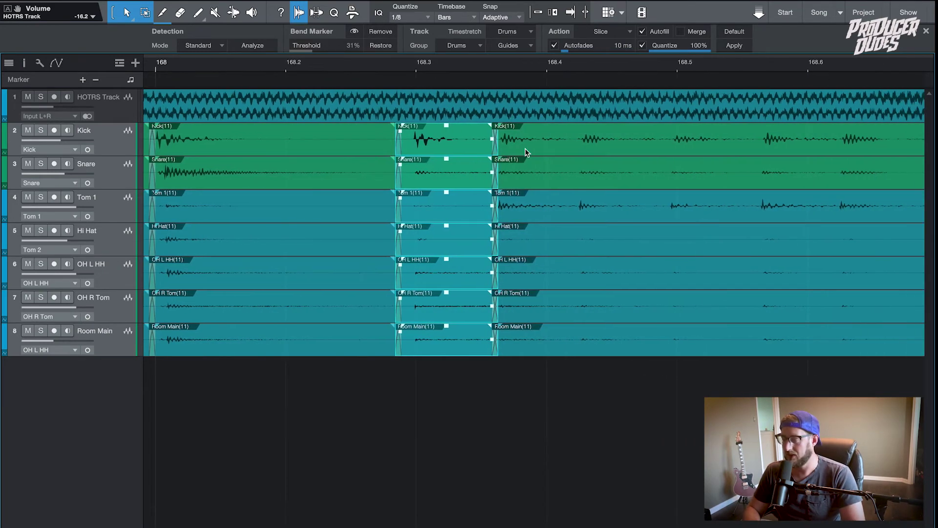
{"action": "left_click", "coordinate": [653, 148]}
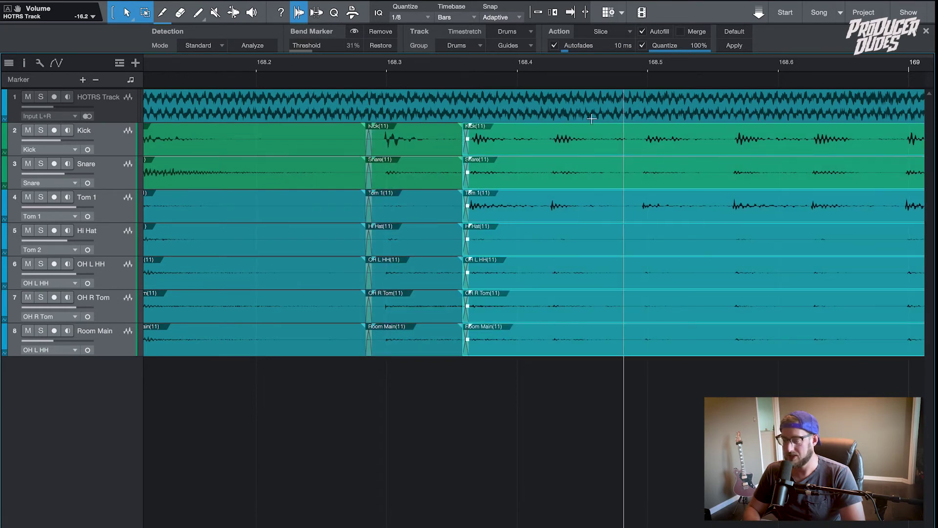
Set the arrangement grid to 1/16 triplets.
{"action": "left_click", "coordinate": [424, 17]}
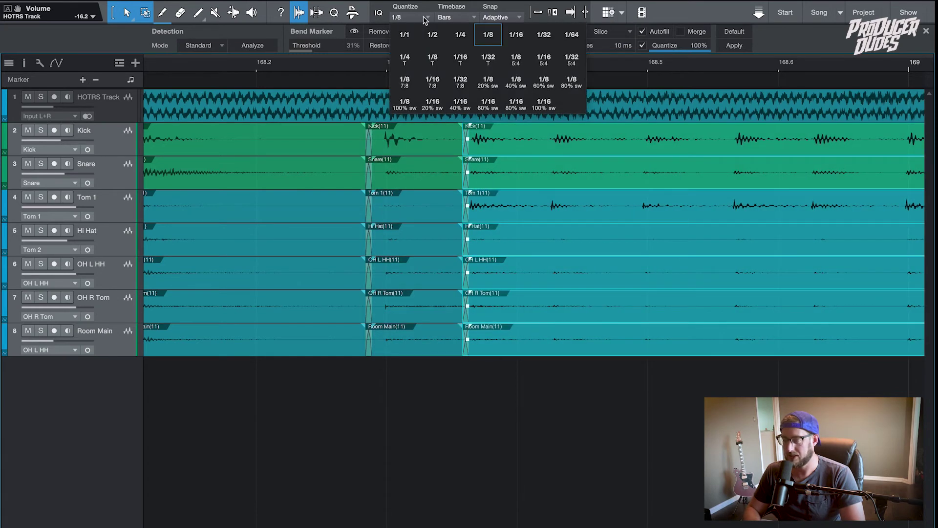
{"action": "left_click", "coordinate": [544, 35]}
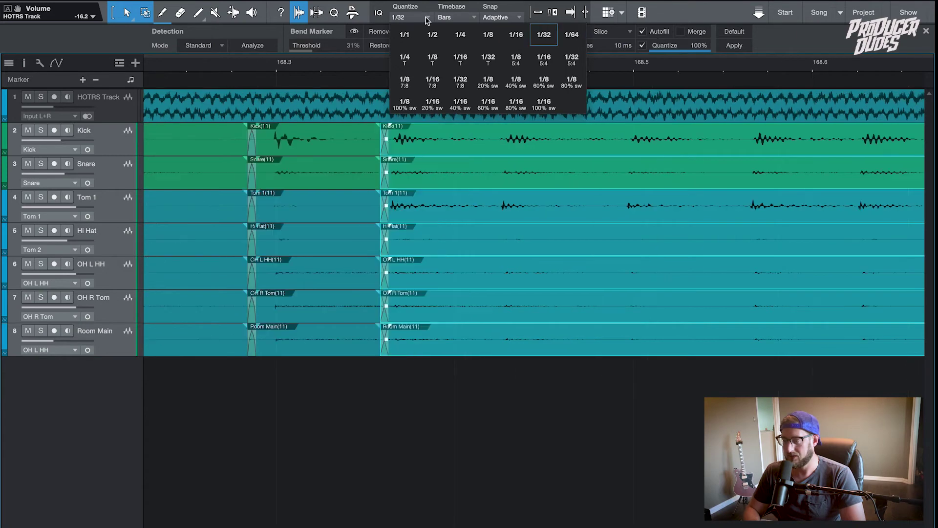
{"action": "left_click", "coordinate": [462, 59]}
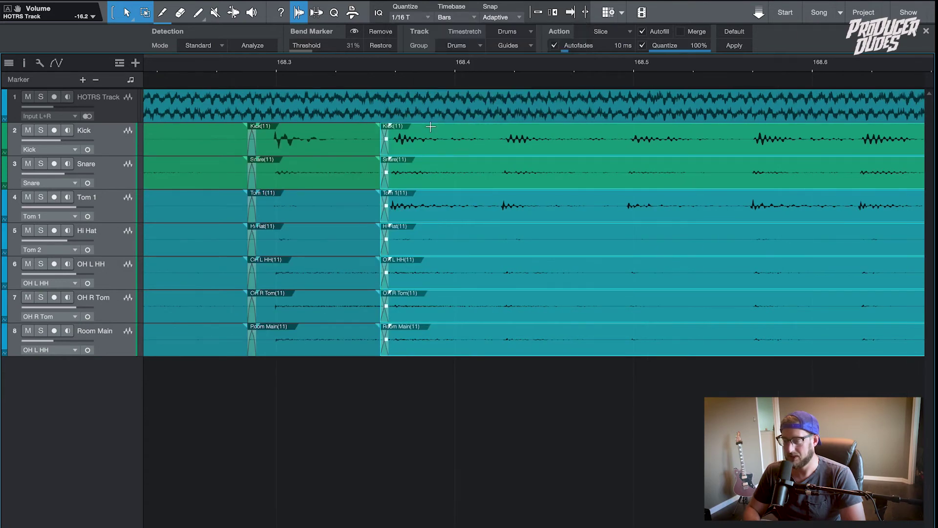
Split all drum tracks at the first four triplet fill hits and slide the newest slice's audio into line.
{"action": "left_click", "coordinate": [497, 141], "text": "alt"}
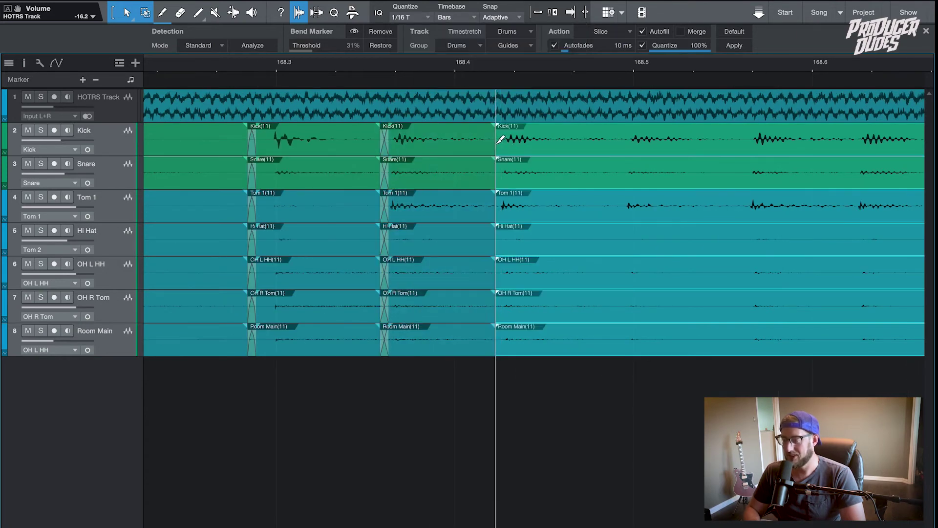
{"action": "scroll", "coordinate": [525, 142], "scroll_direction": "right", "scroll_amount": 3}
{"action": "left_click", "coordinate": [526, 147], "text": "alt"}
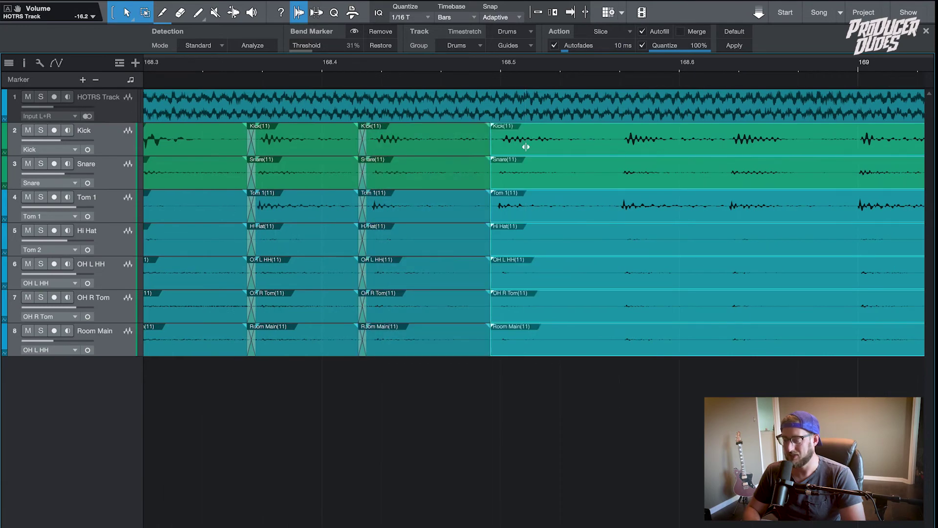
{"action": "scroll", "coordinate": [521, 145], "scroll_direction": "right", "scroll_amount": 2}
{"action": "left_click", "coordinate": [522, 145], "text": "alt"}
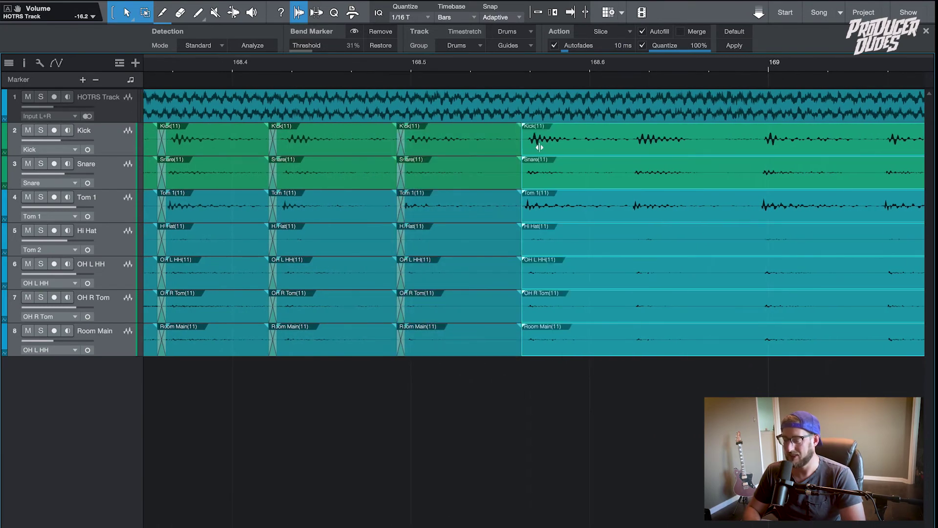
{"action": "scroll", "coordinate": [539, 145], "scroll_direction": "right", "scroll_amount": 2}
{"action": "left_click", "coordinate": [549, 145], "text": "alt"}
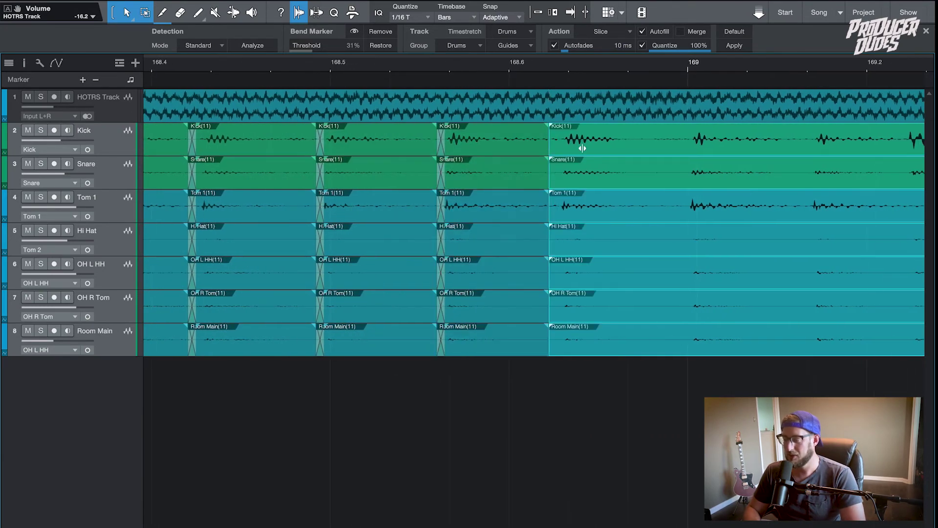
{"action": "scroll", "coordinate": [583, 145], "scroll_direction": "right", "scroll_amount": 2}
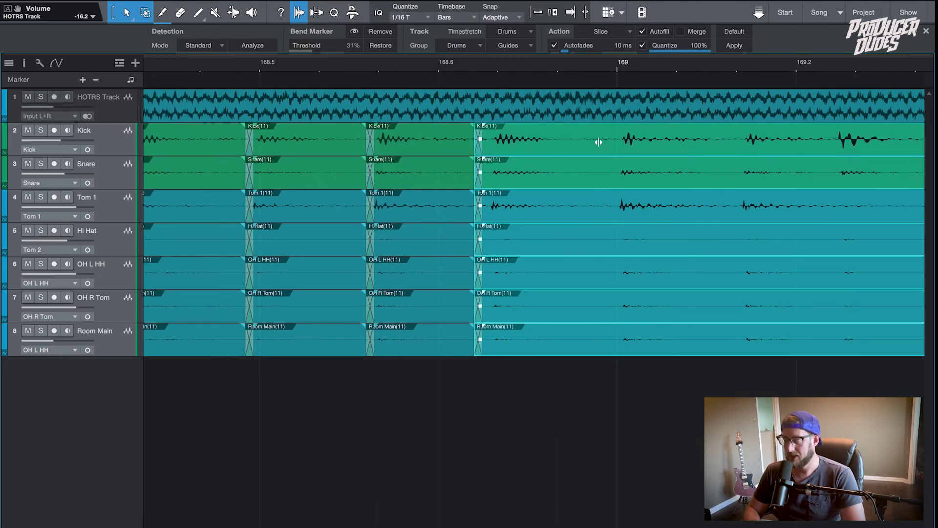
{"action": "left_click_drag", "start_coordinate": [599, 142], "coordinate": [771, 163]}
Cut the drums at the hits near bar 169 and nudge the new slice's audio slightly earlier.
{"action": "left_click", "coordinate": [607, 144]}
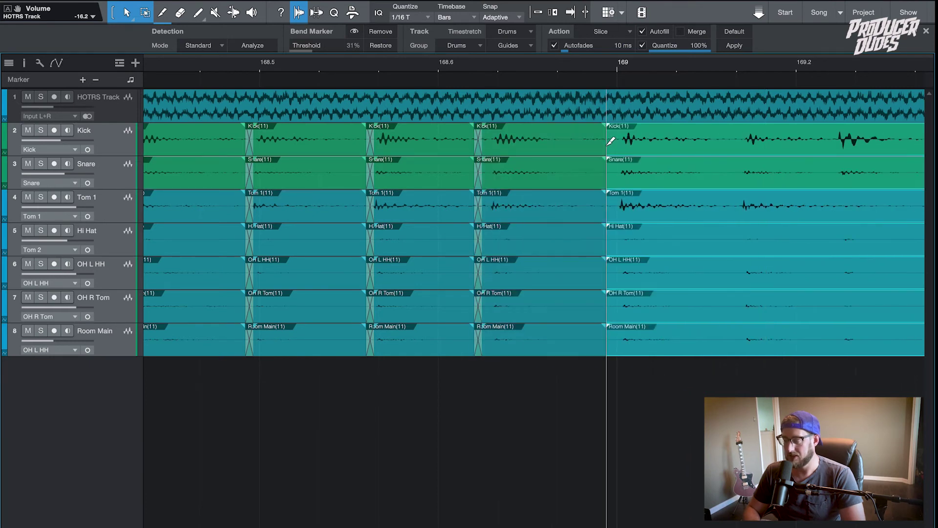
{"action": "key", "text": "Tab"}
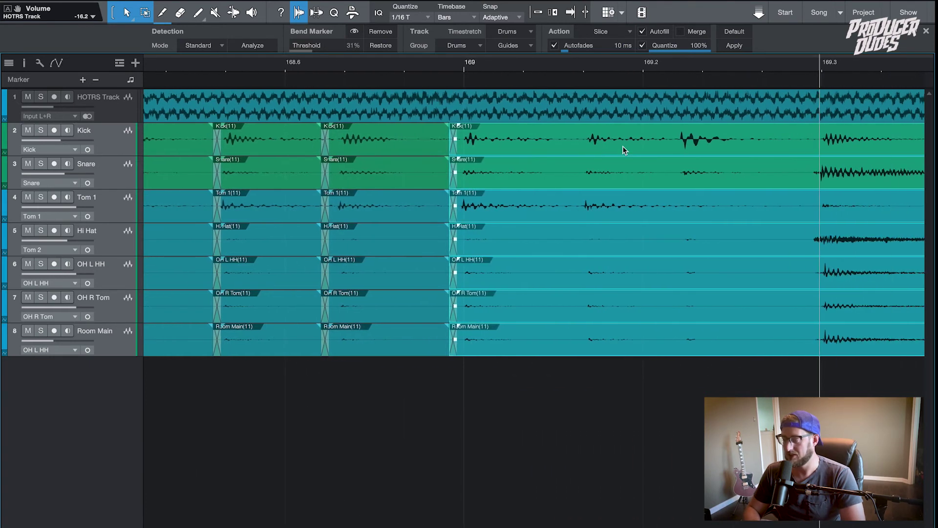
{"action": "left_click", "coordinate": [589, 141]}
{"action": "left_click_drag", "start_coordinate": [593, 142], "coordinate": [604, 151]}
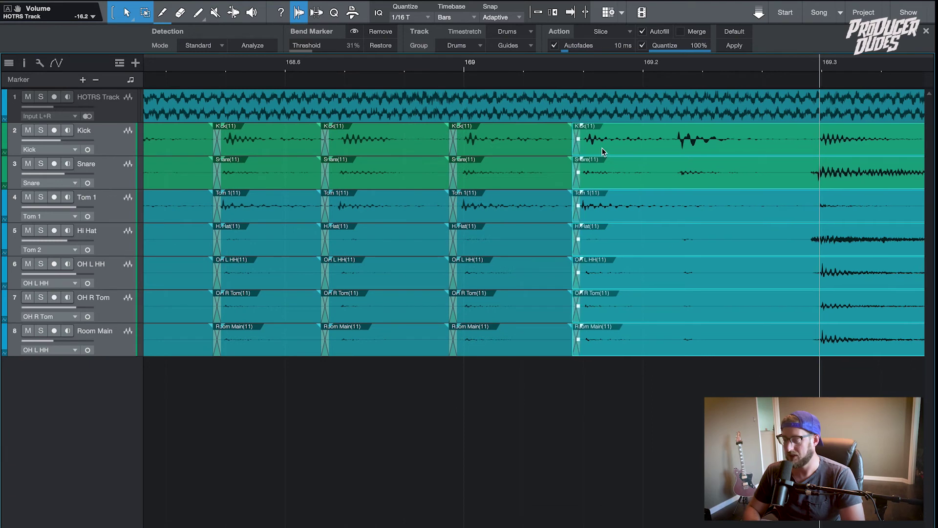
{"action": "scroll", "coordinate": [676, 146], "scroll_direction": "down", "scroll_amount": 2}
{"action": "scroll", "coordinate": [676, 147], "scroll_direction": "up", "scroll_amount": 3}
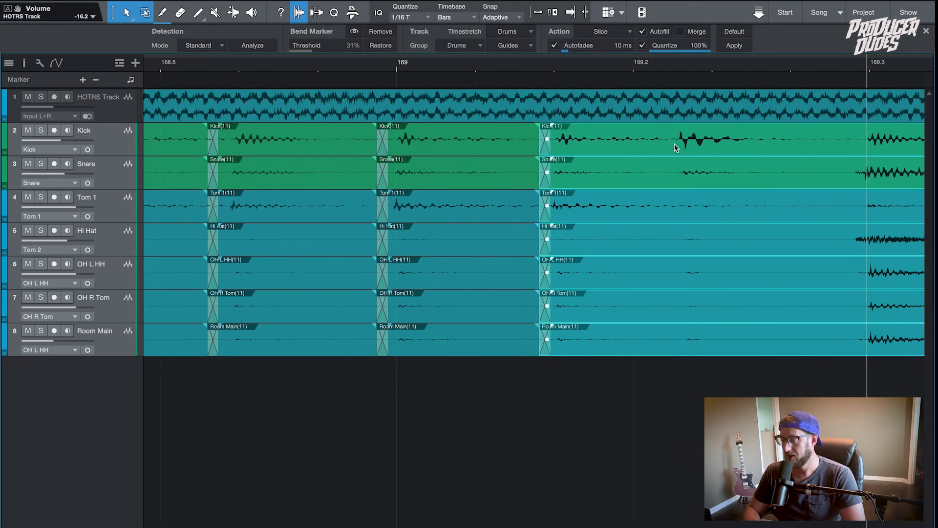
{"action": "scroll", "coordinate": [675, 144], "scroll_direction": "down", "scroll_amount": 3}
Split the drums just after bar 169.2 and at 169.3, align the last slice, and select all fill slices.
{"action": "left_click", "coordinate": [672, 143]}
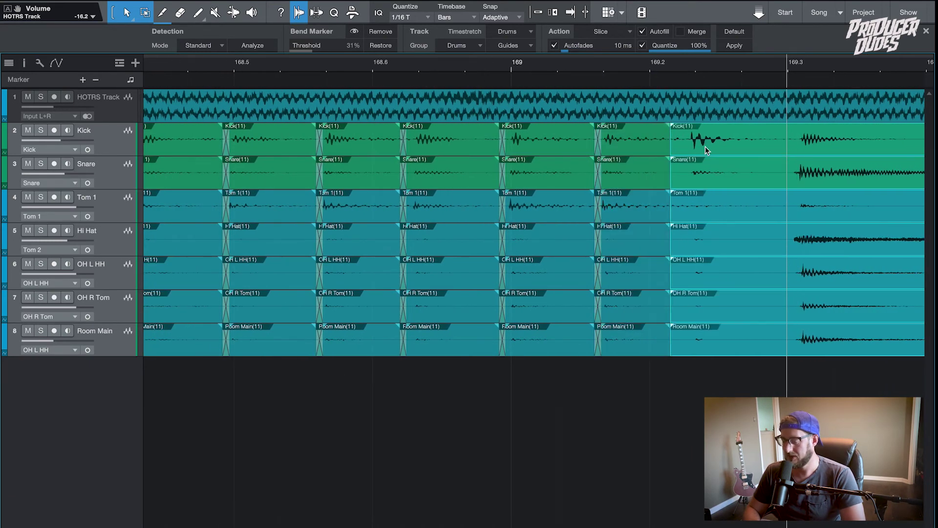
{"action": "left_click", "coordinate": [782, 139]}
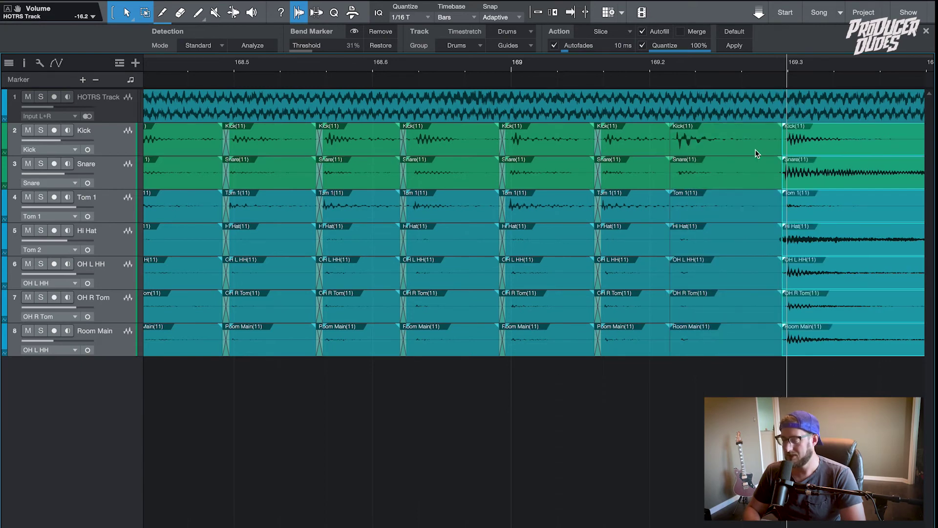
{"action": "left_click_drag", "start_coordinate": [706, 153], "coordinate": [720, 153]}
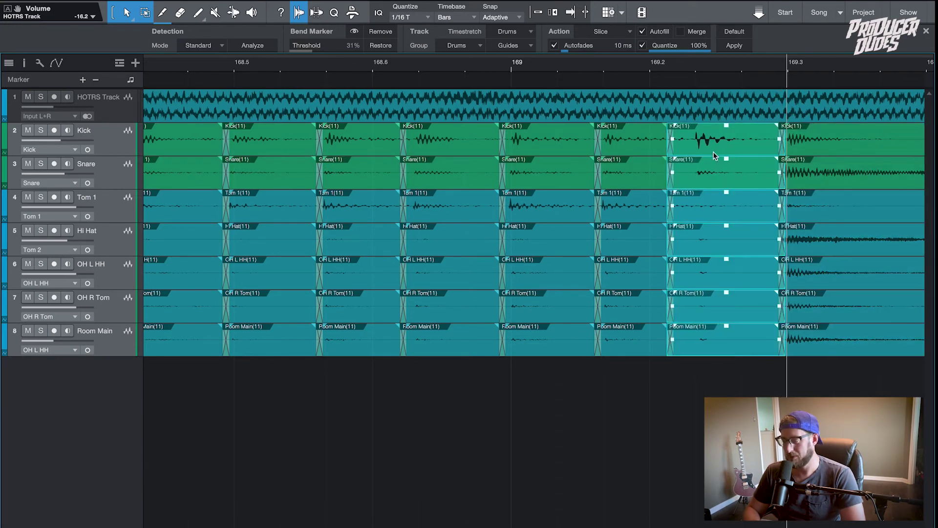
{"action": "scroll", "coordinate": [689, 333], "scroll_direction": "down", "scroll_amount": 5}
{"action": "left_click_drag", "start_coordinate": [703, 424], "coordinate": [327, 153]}
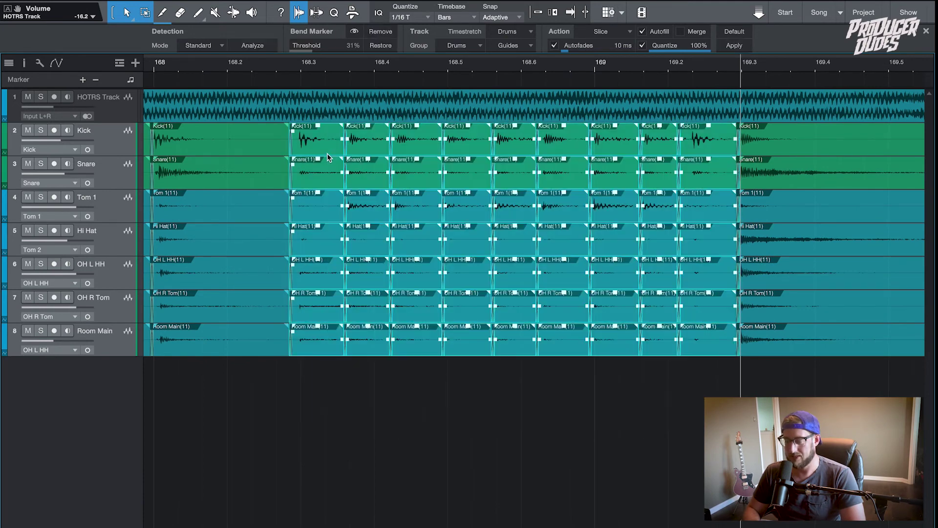
Play the drums from about bar 167.5 with Autoscroll on to audition the faded fill slices.
{"action": "scroll", "coordinate": [327, 153], "scroll_direction": "up", "scroll_amount": 5}
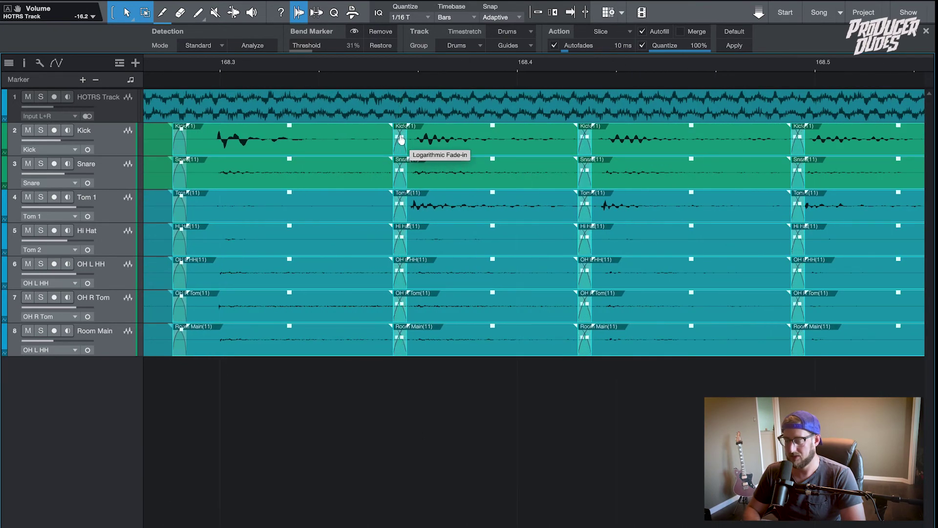
{"action": "scroll", "coordinate": [401, 140], "scroll_direction": "down", "scroll_amount": 8}
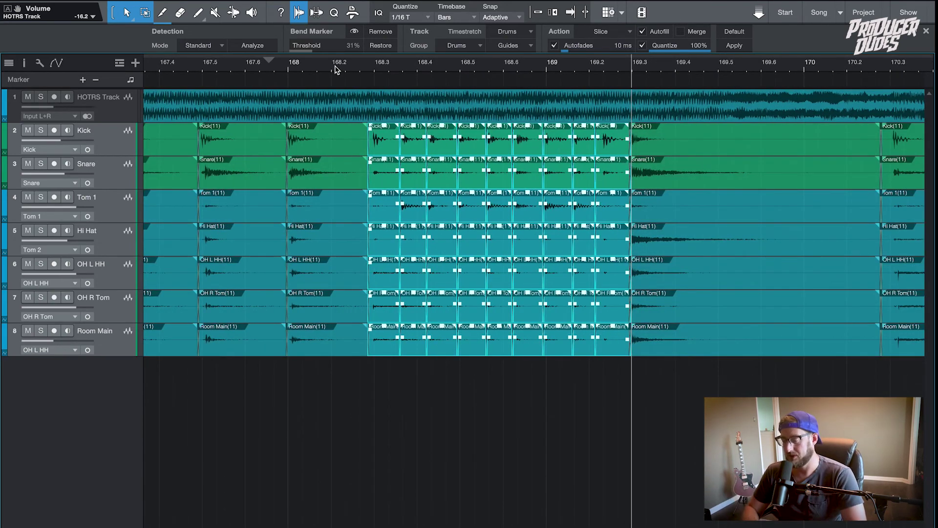
{"action": "scroll", "coordinate": [387, 110], "scroll_direction": "up", "scroll_amount": 8}
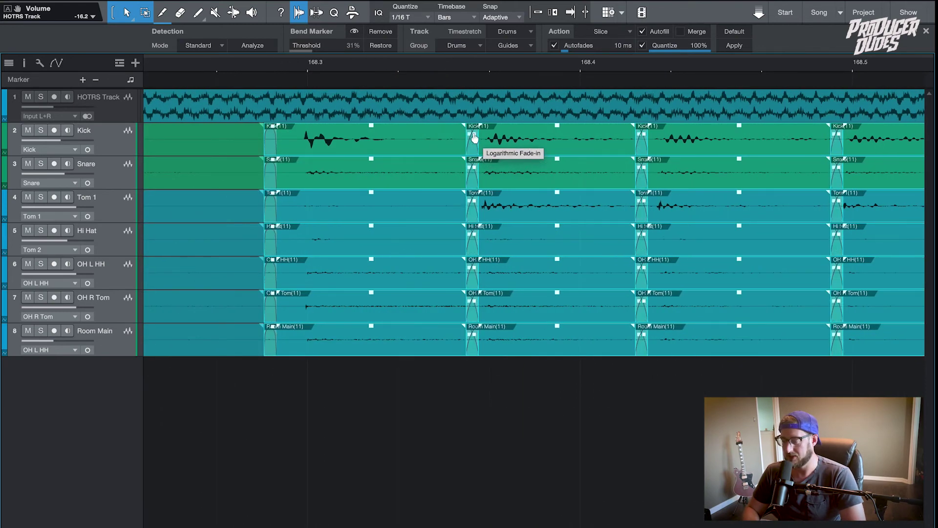
{"action": "scroll", "coordinate": [475, 139], "scroll_direction": "down", "scroll_amount": 8}
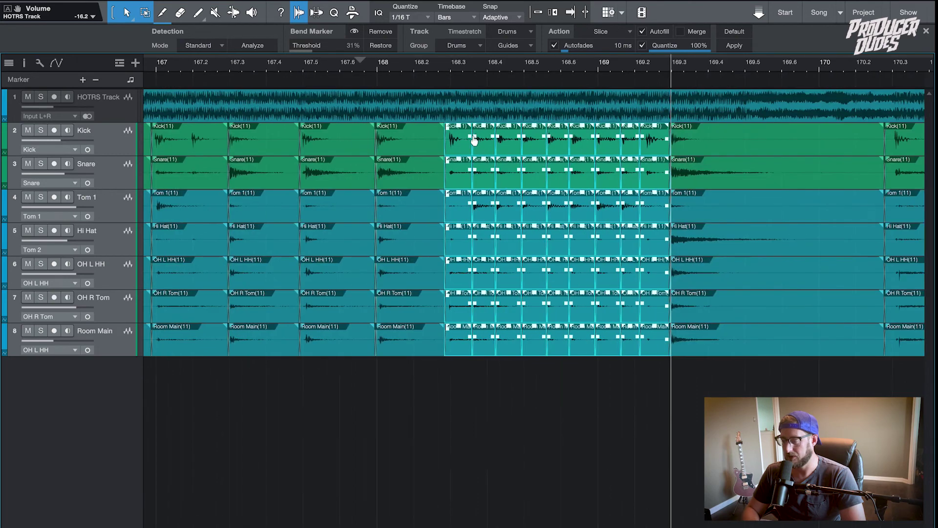
{"action": "left_click", "coordinate": [303, 68]}
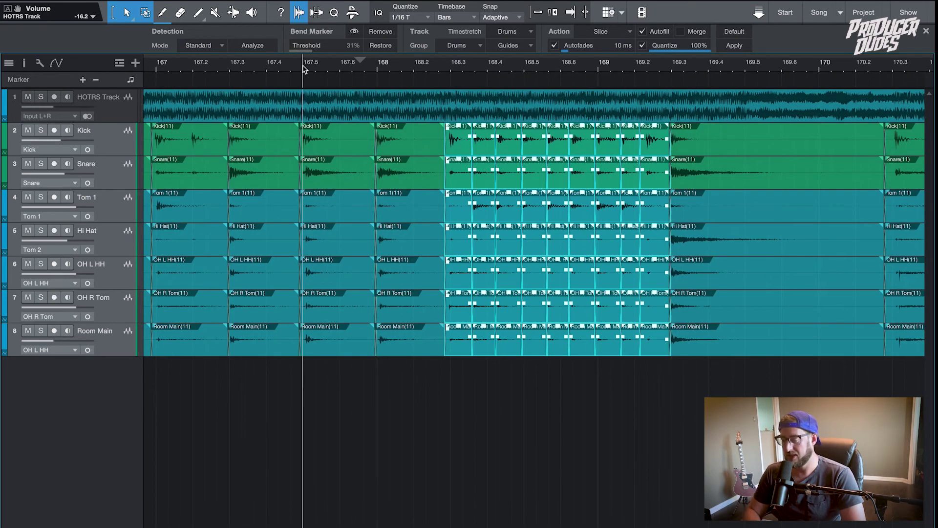
{"action": "key", "text": "f"}
{"action": "key", "text": "space"}
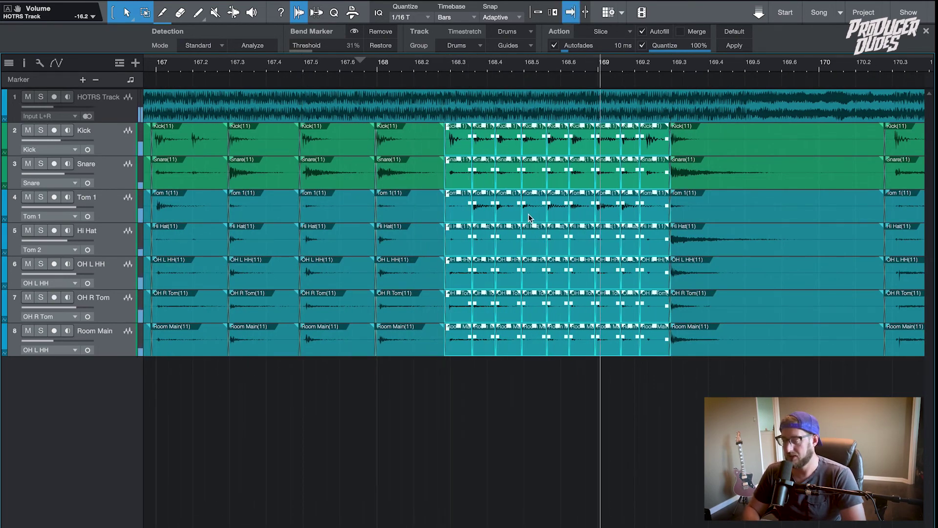
Zoom in and out with E and W while playback runs from bar 183 to about bar 289.
{"action": "scroll", "coordinate": [529, 217], "scroll_direction": "down", "scroll_amount": 4}
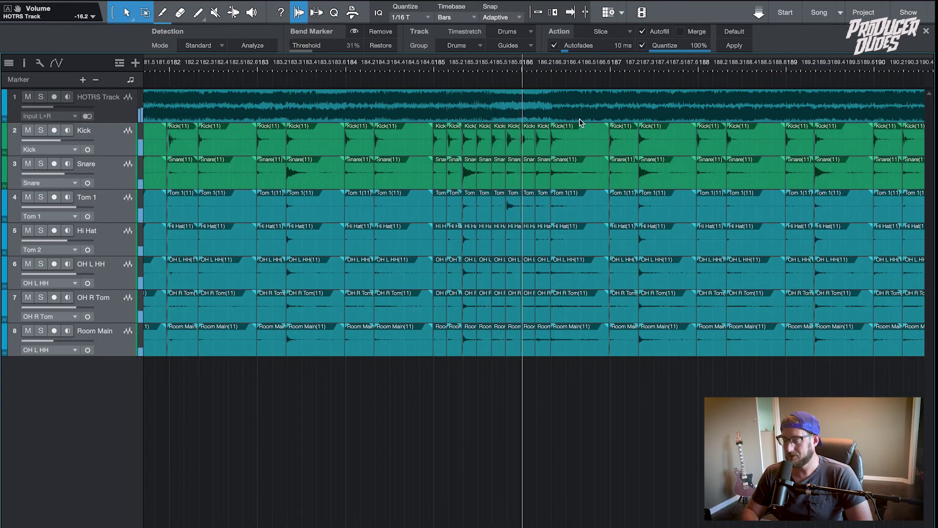
{"action": "key", "text": "w"}
{"action": "key", "text": "w"}
{"action": "key", "text": "w"}
{"action": "key", "text": "w"}
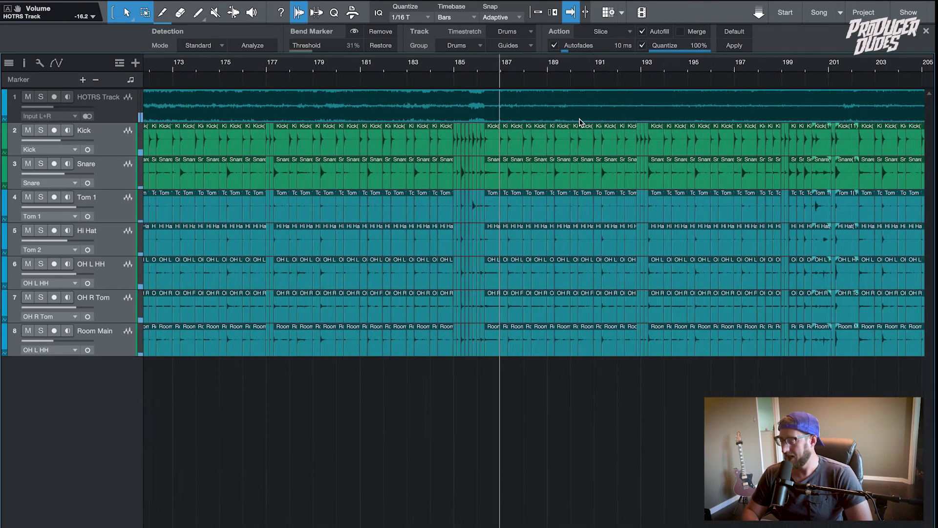
{"action": "key", "text": "f"}
{"action": "key", "text": "e"}
{"action": "key", "text": "e"}
{"action": "key", "text": "e"}
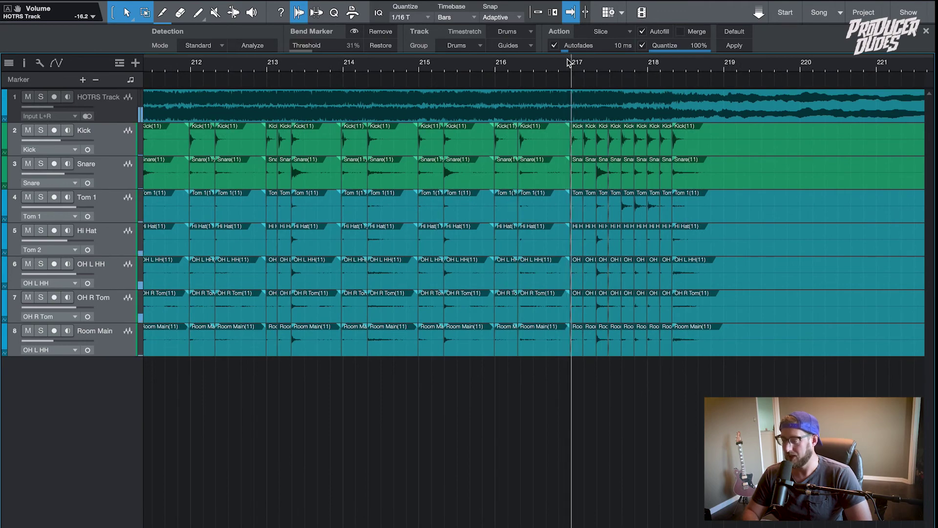
{"action": "key", "text": "e"}
{"action": "key", "text": "w"}
{"action": "key", "text": "w"}
{"action": "key", "text": "w"}
{"action": "key", "text": "w"}
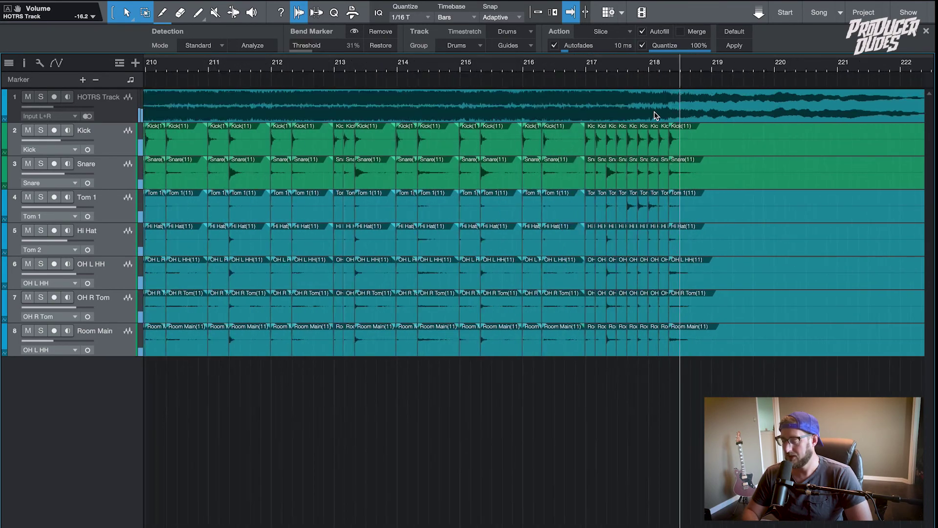
{"action": "key", "text": "e"}
{"action": "key", "text": "e"}
{"action": "key", "text": "e"}
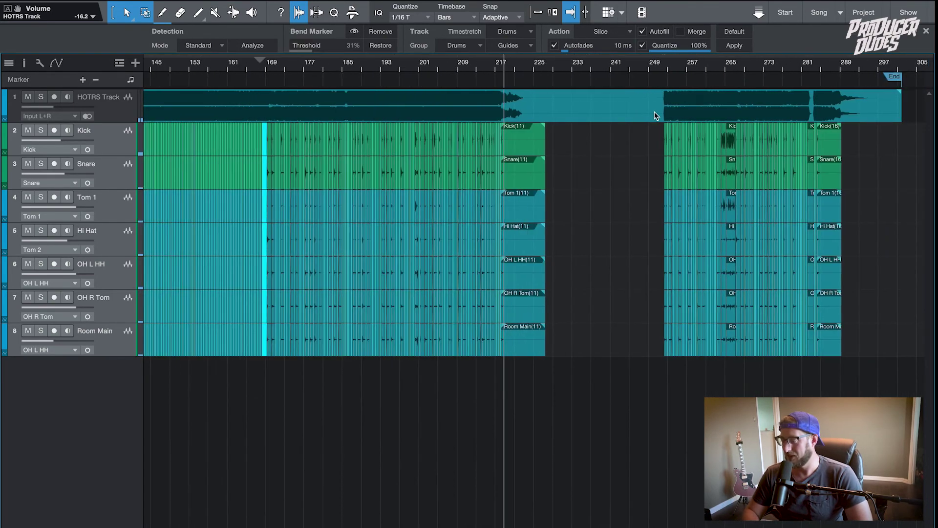
{"action": "key", "text": "e"}
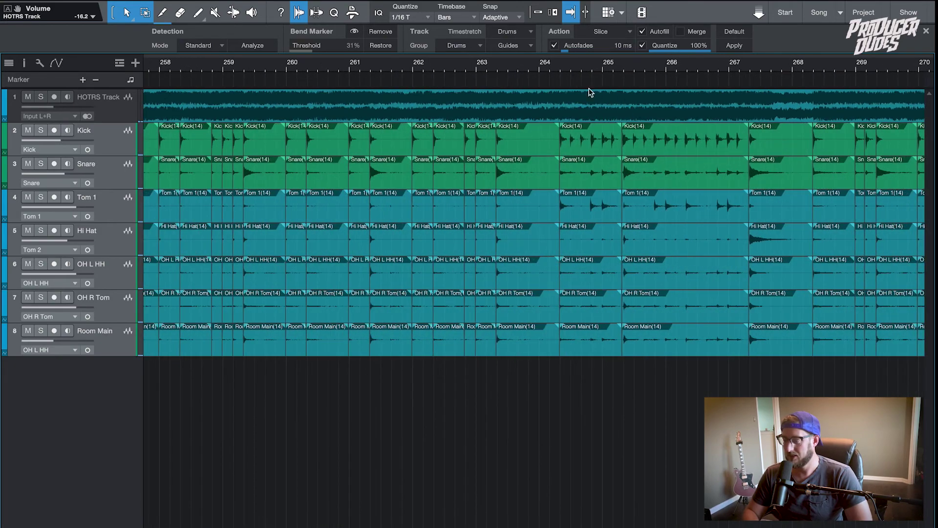
{"action": "key", "text": "e"}
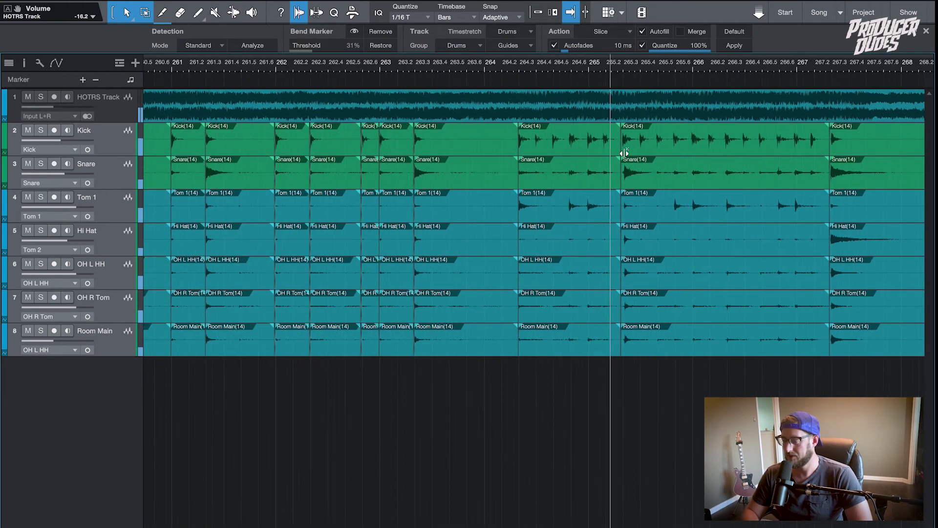
{"action": "key", "text": "e"}
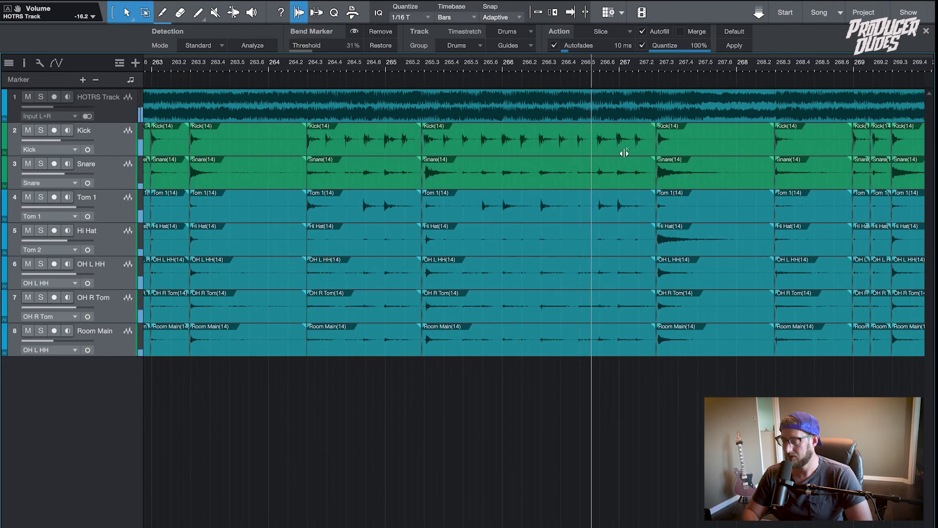
{"action": "key", "text": "w"}
{"action": "key", "text": "w"}
{"action": "key", "text": "w"}
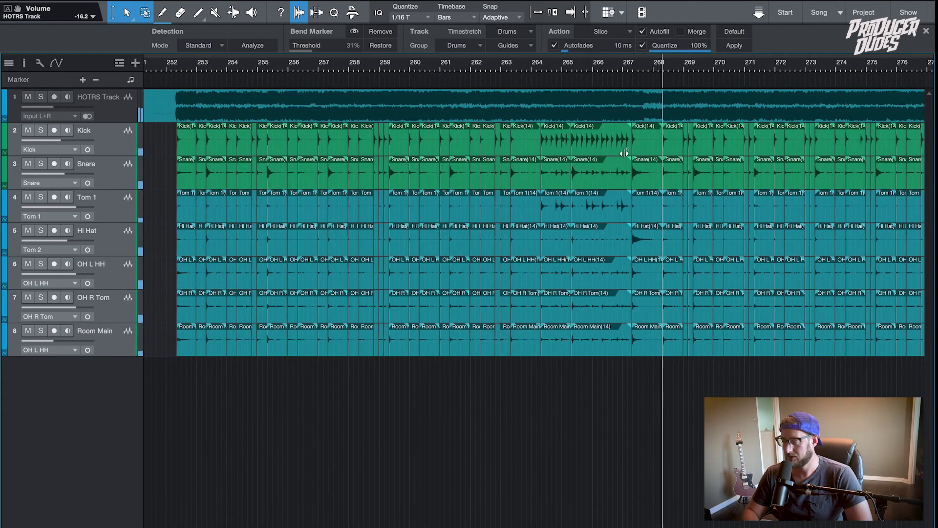
{"action": "key", "text": "f"}
{"action": "key", "text": "w"}
{"action": "key", "text": "w"}
{"action": "key", "text": "e"}
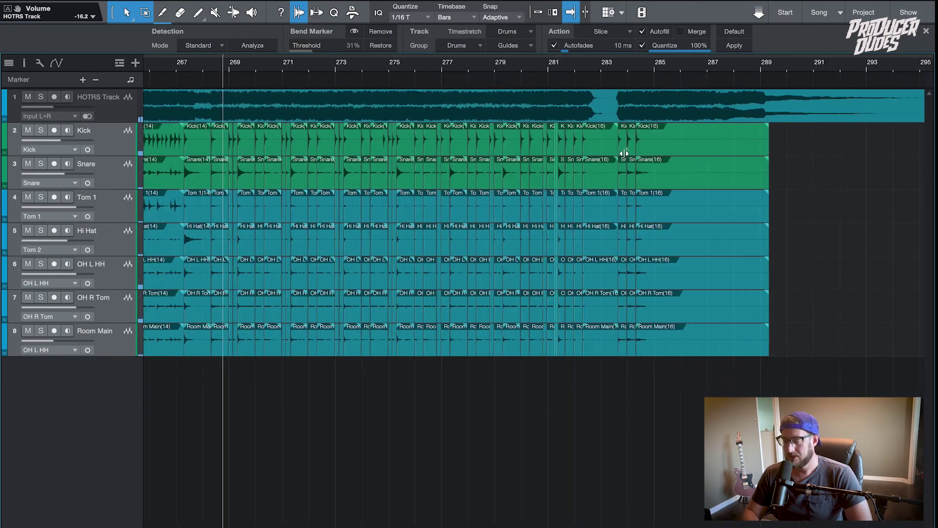